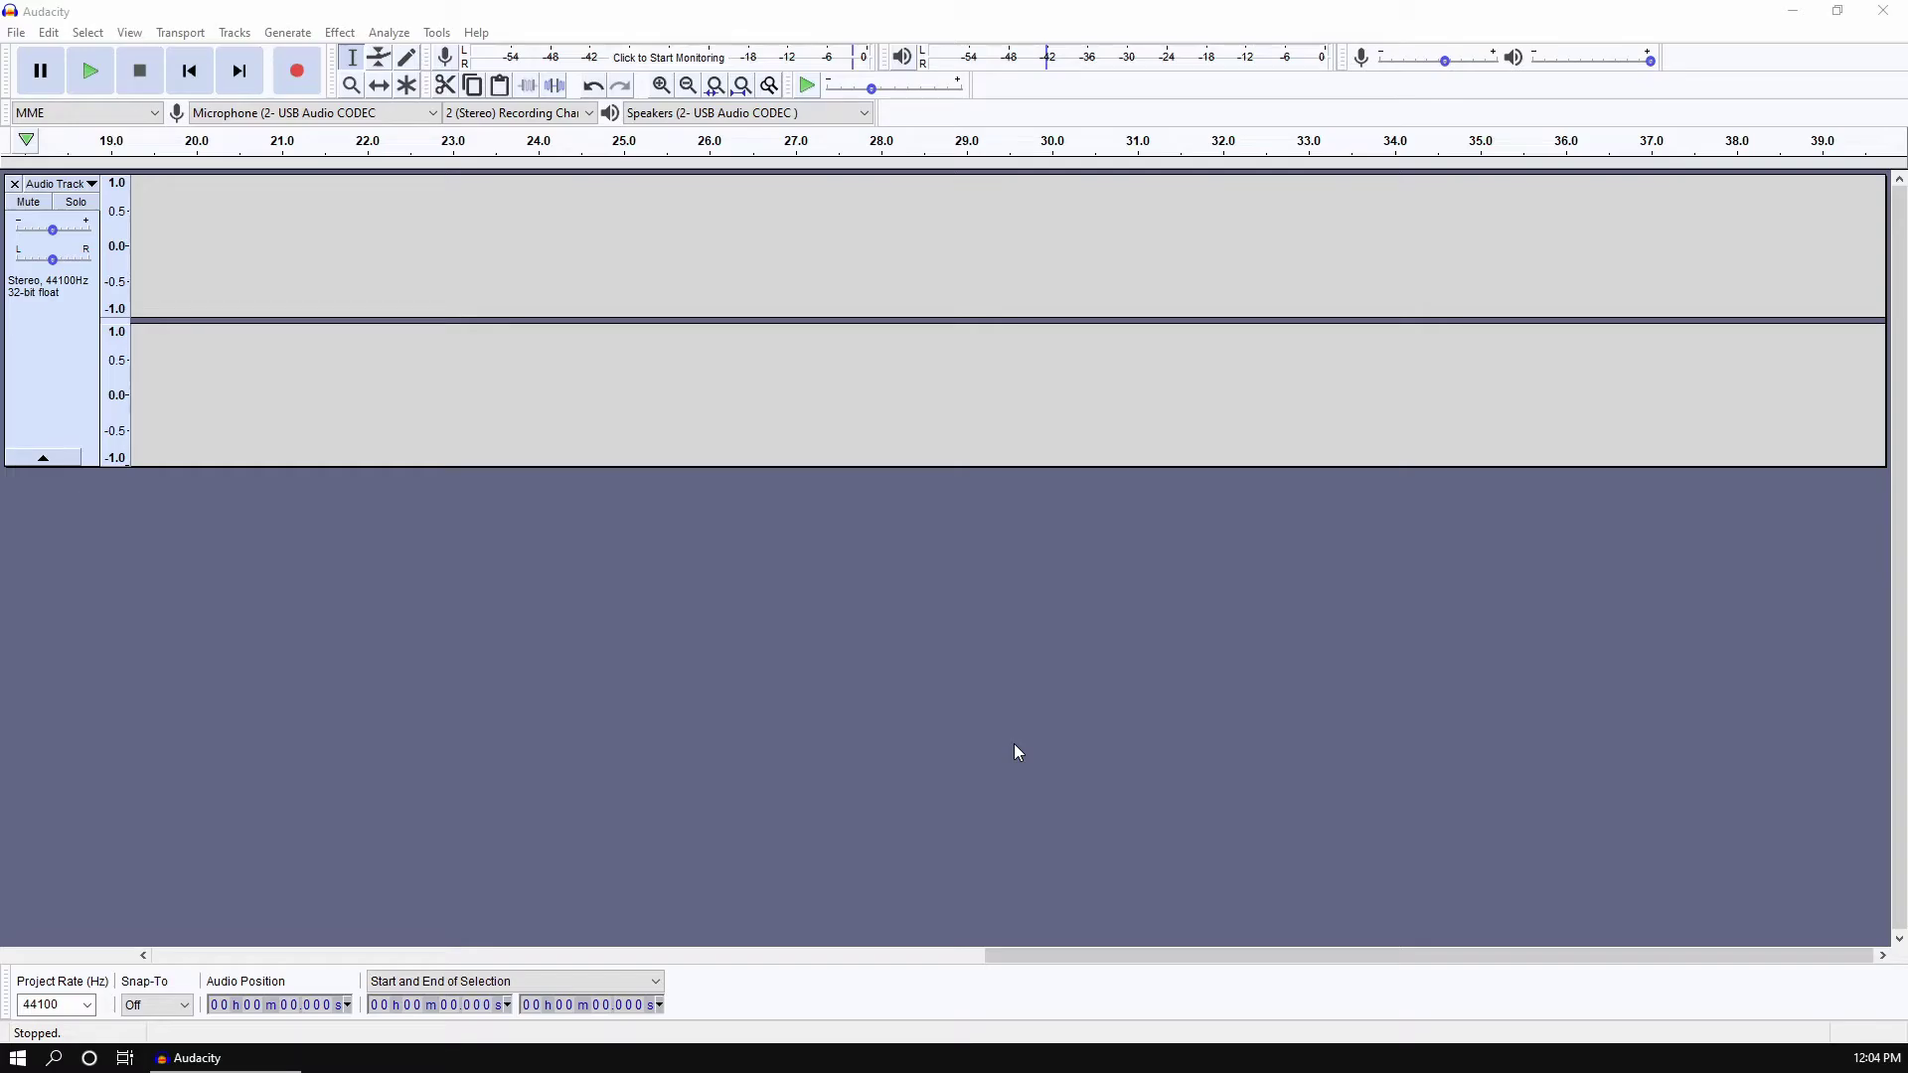
Keep the USB microphone input, stereo recording channels and USB speakers output.
left_click(239, 113)
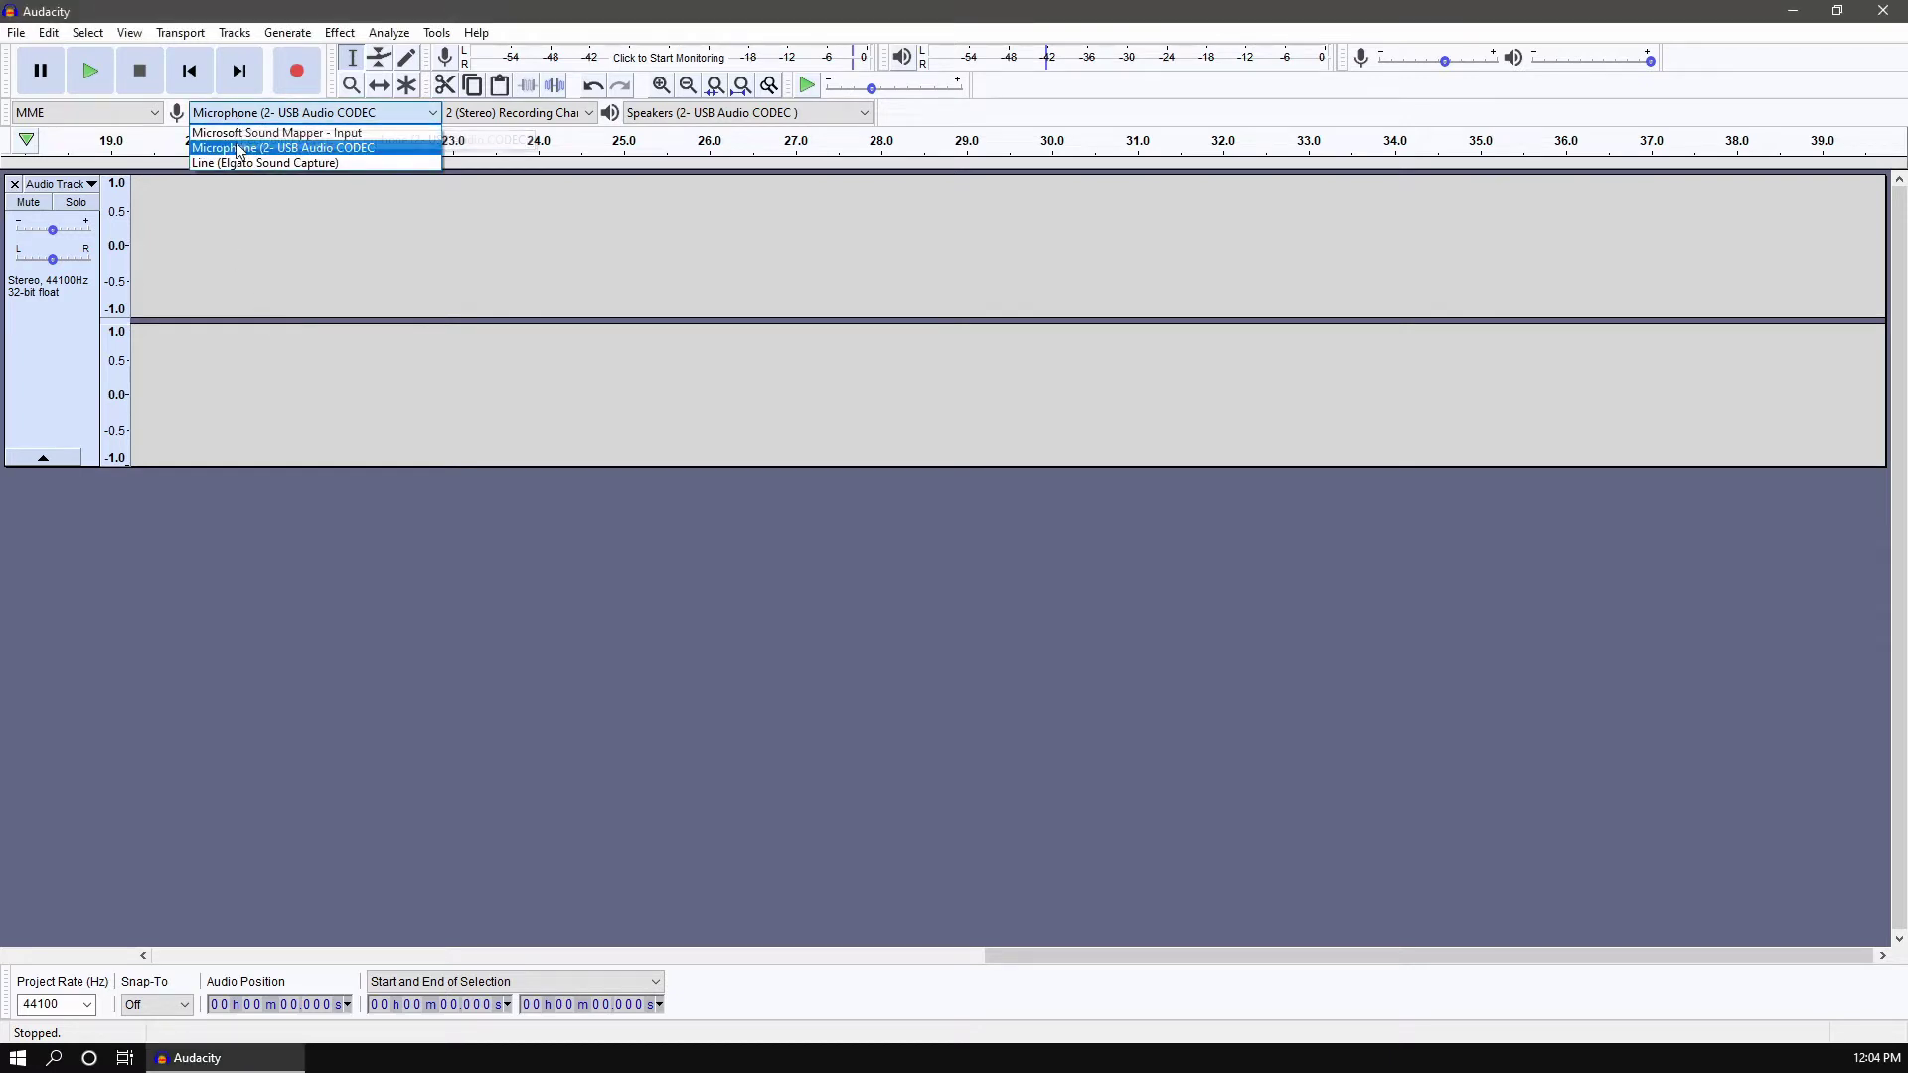
left_click(239, 149)
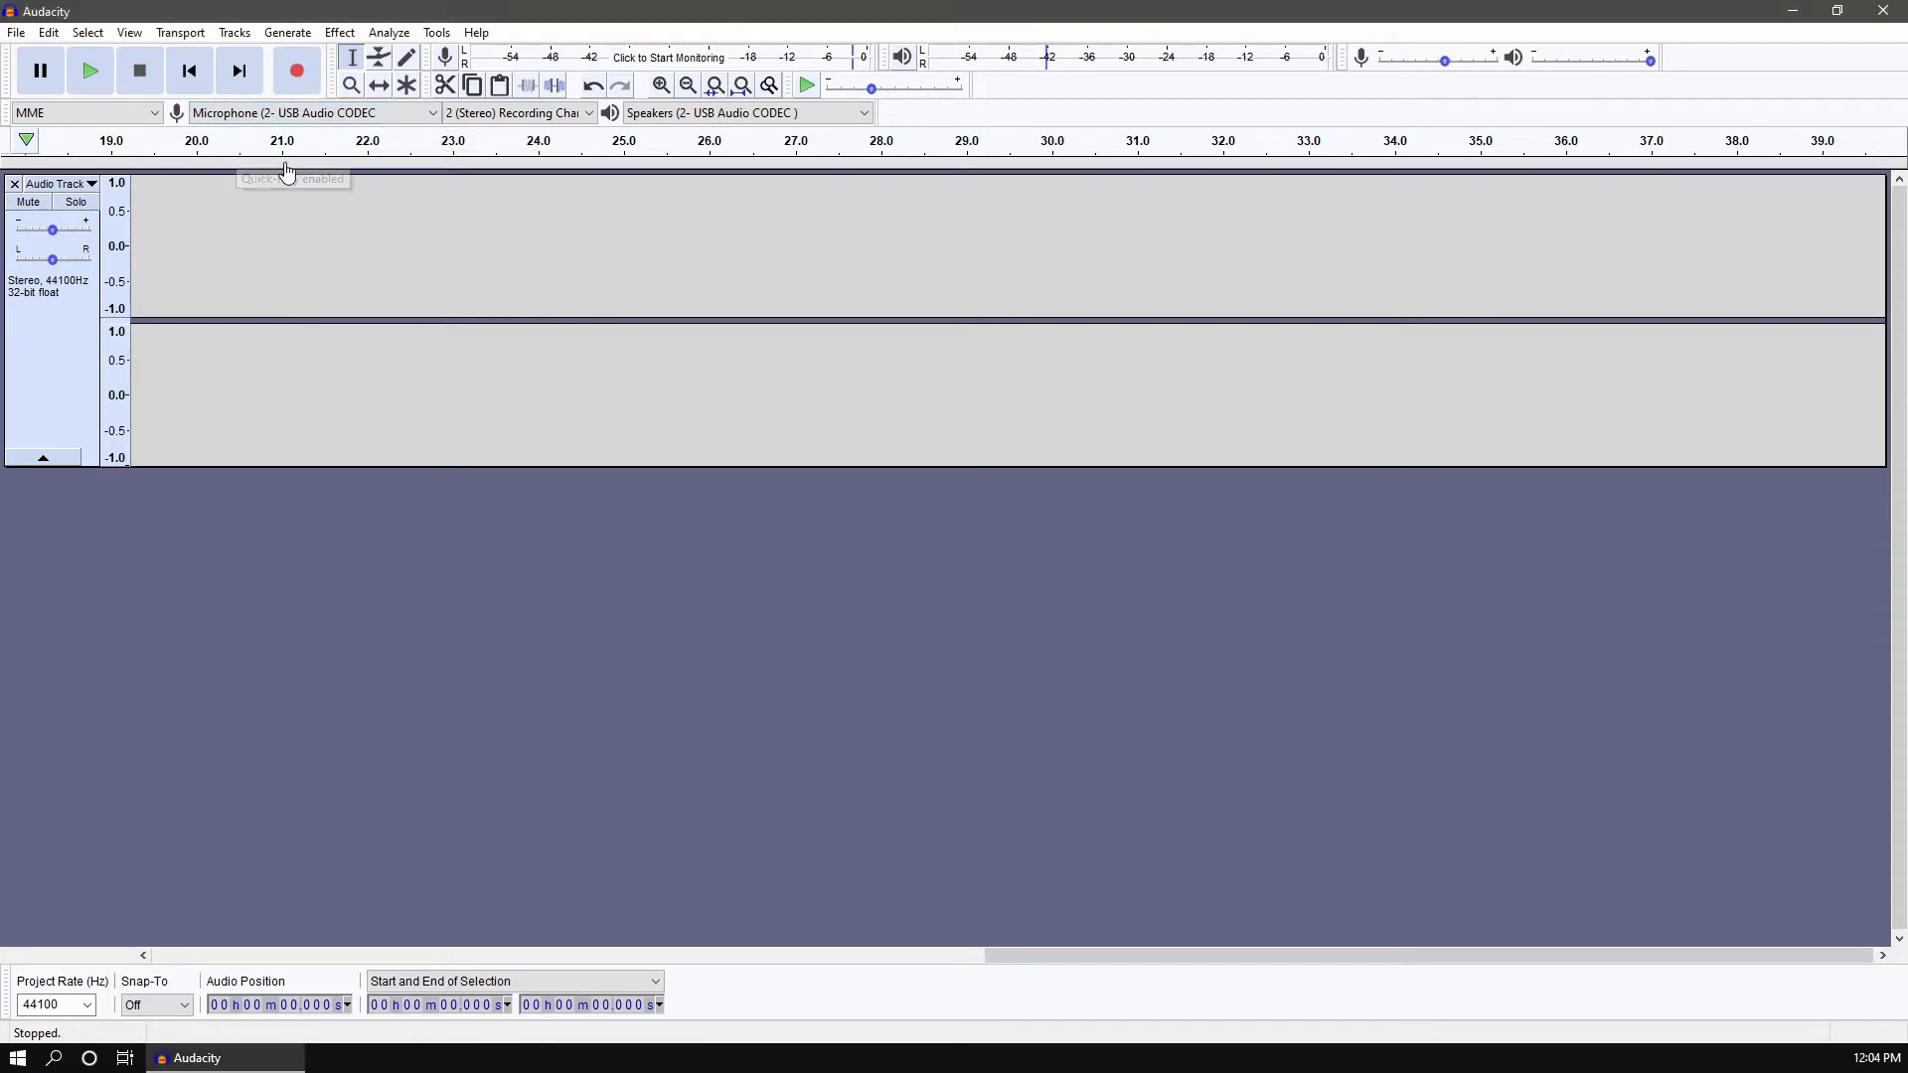
left_click(591, 115)
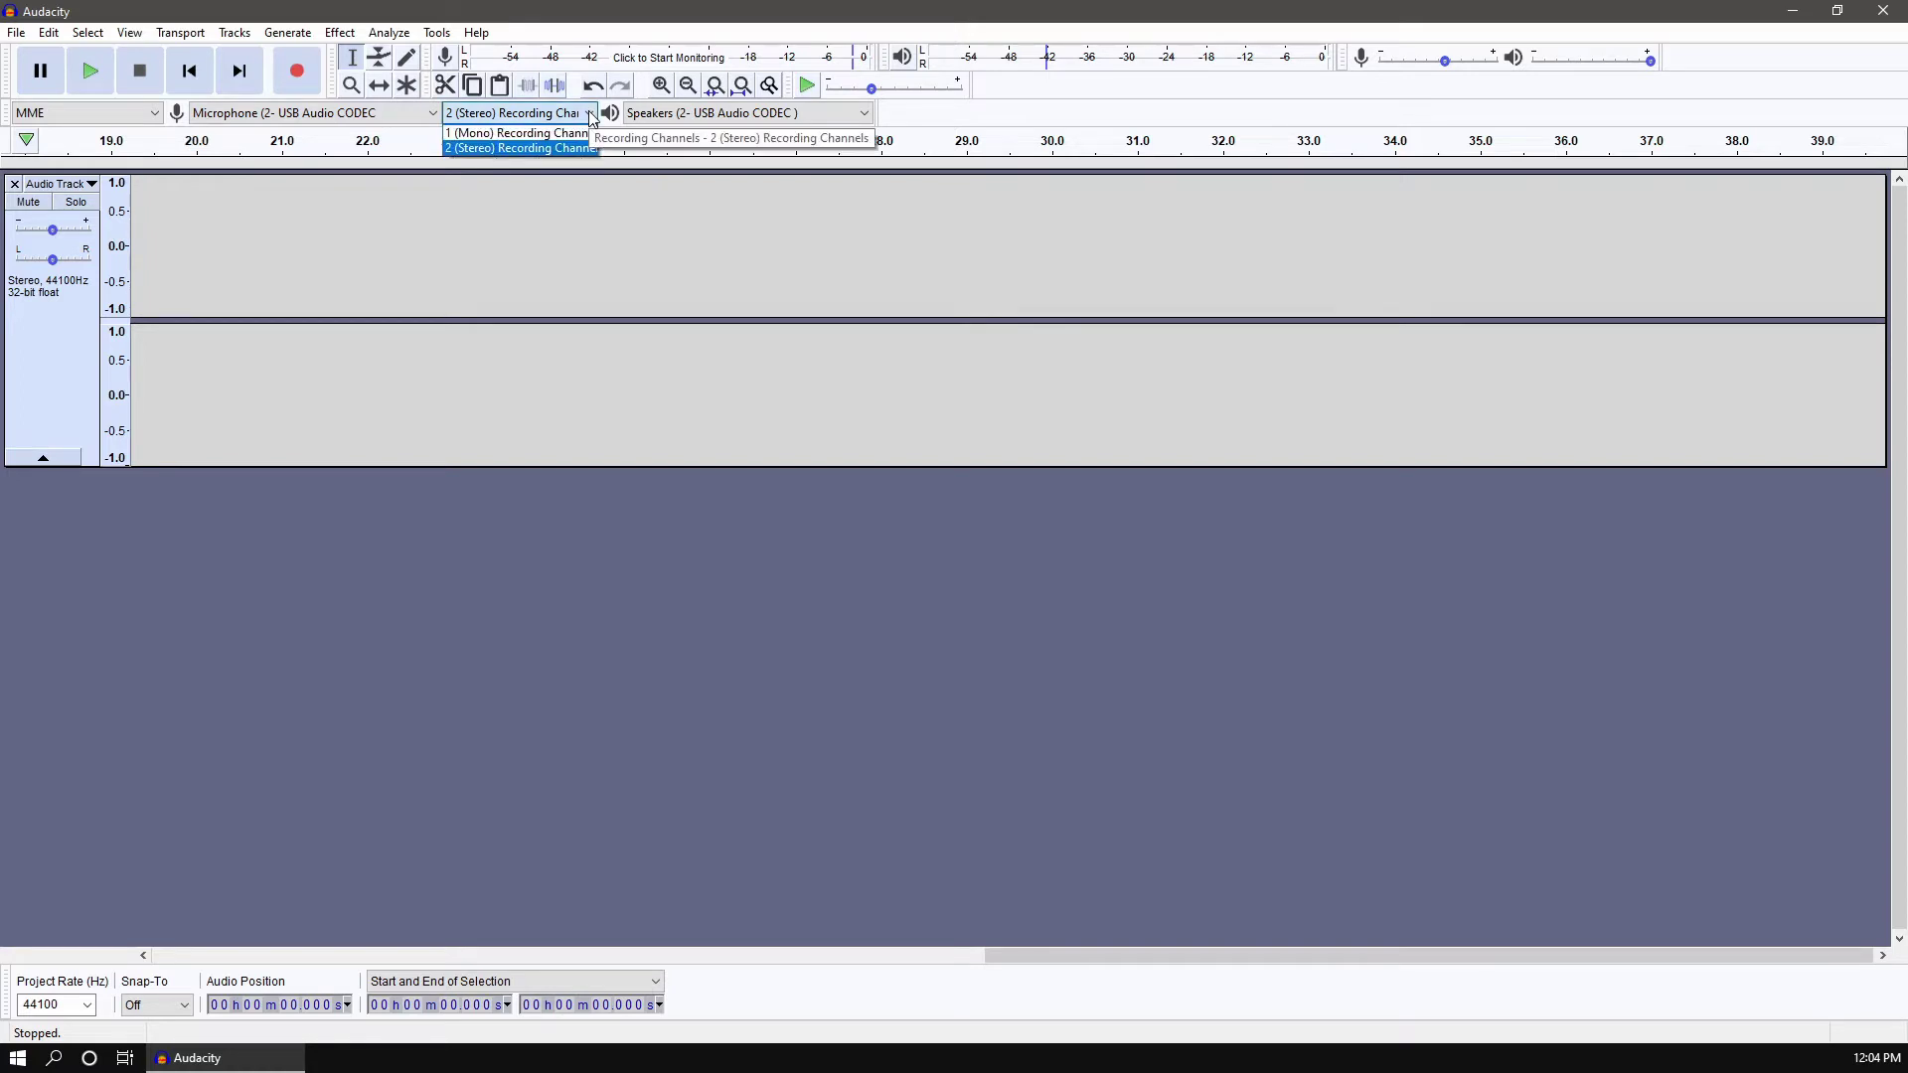
left_click(545, 156)
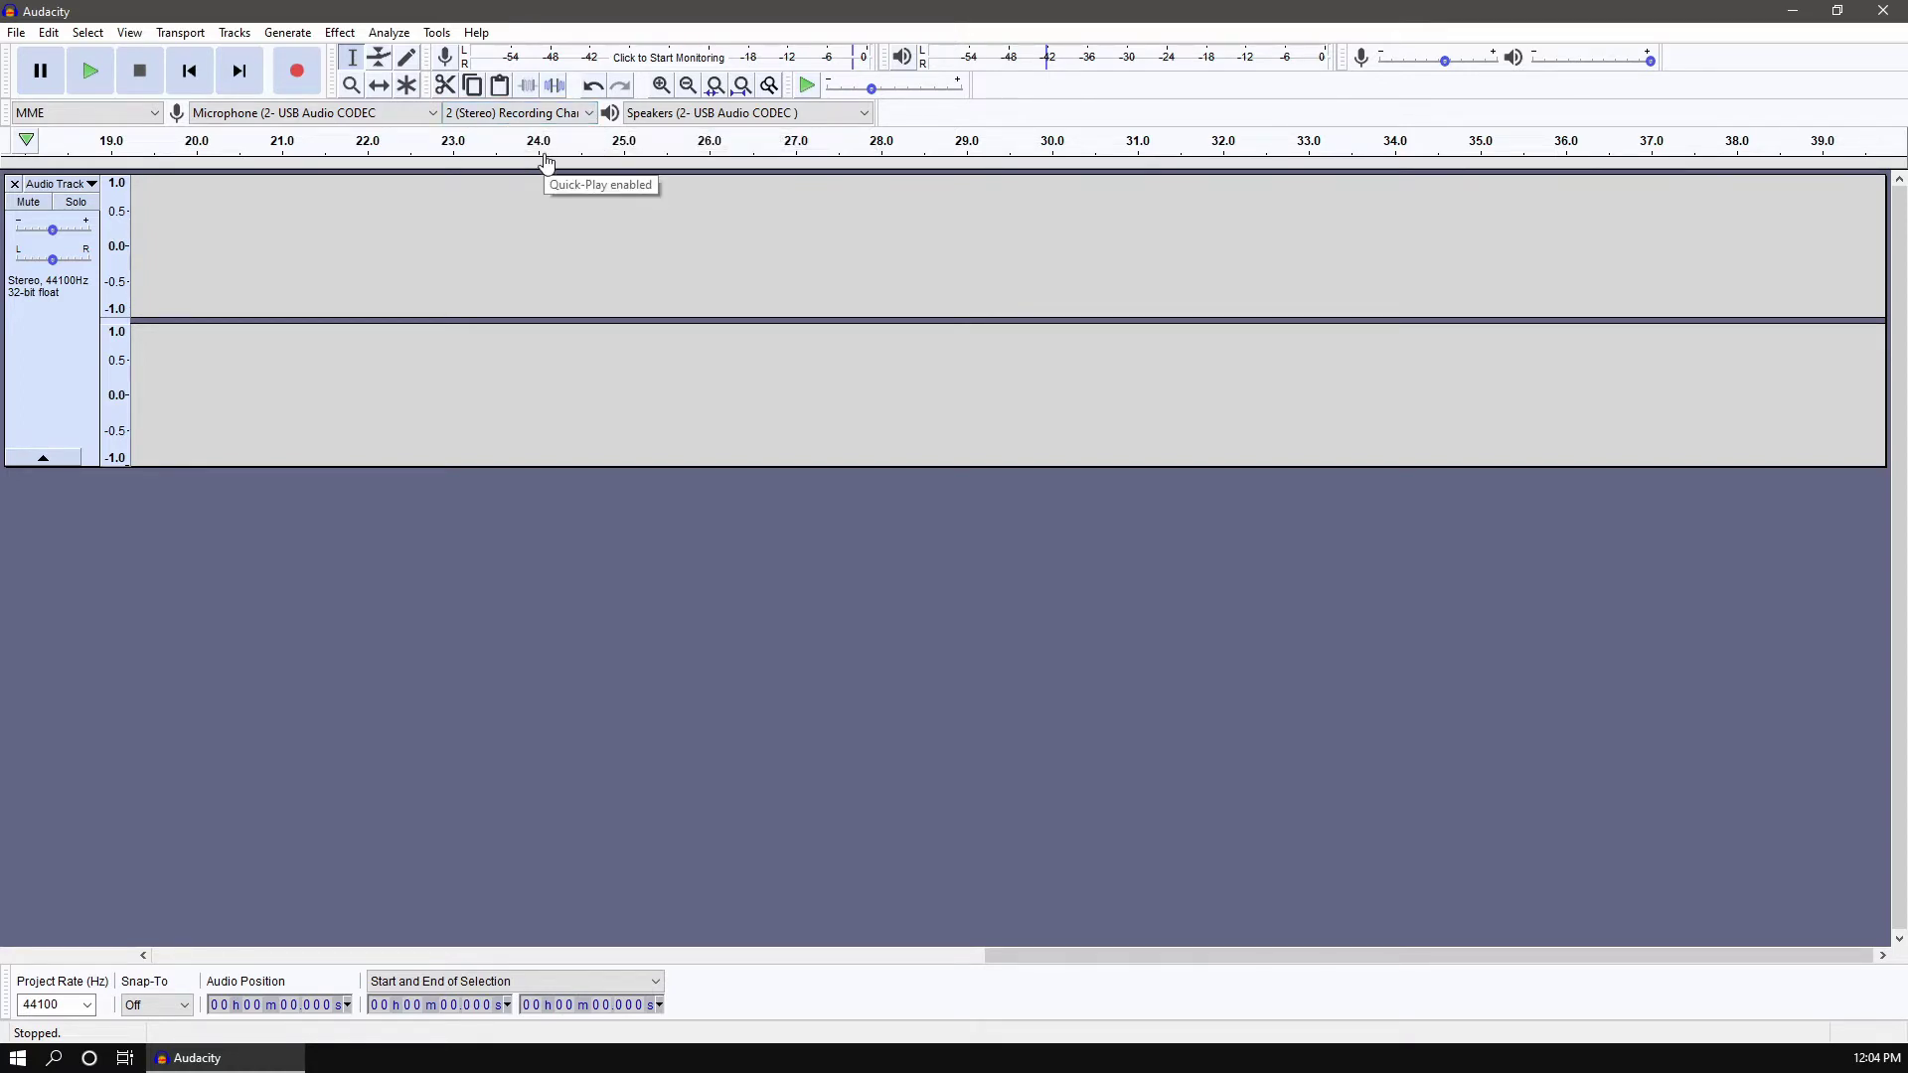
left_click(785, 115)
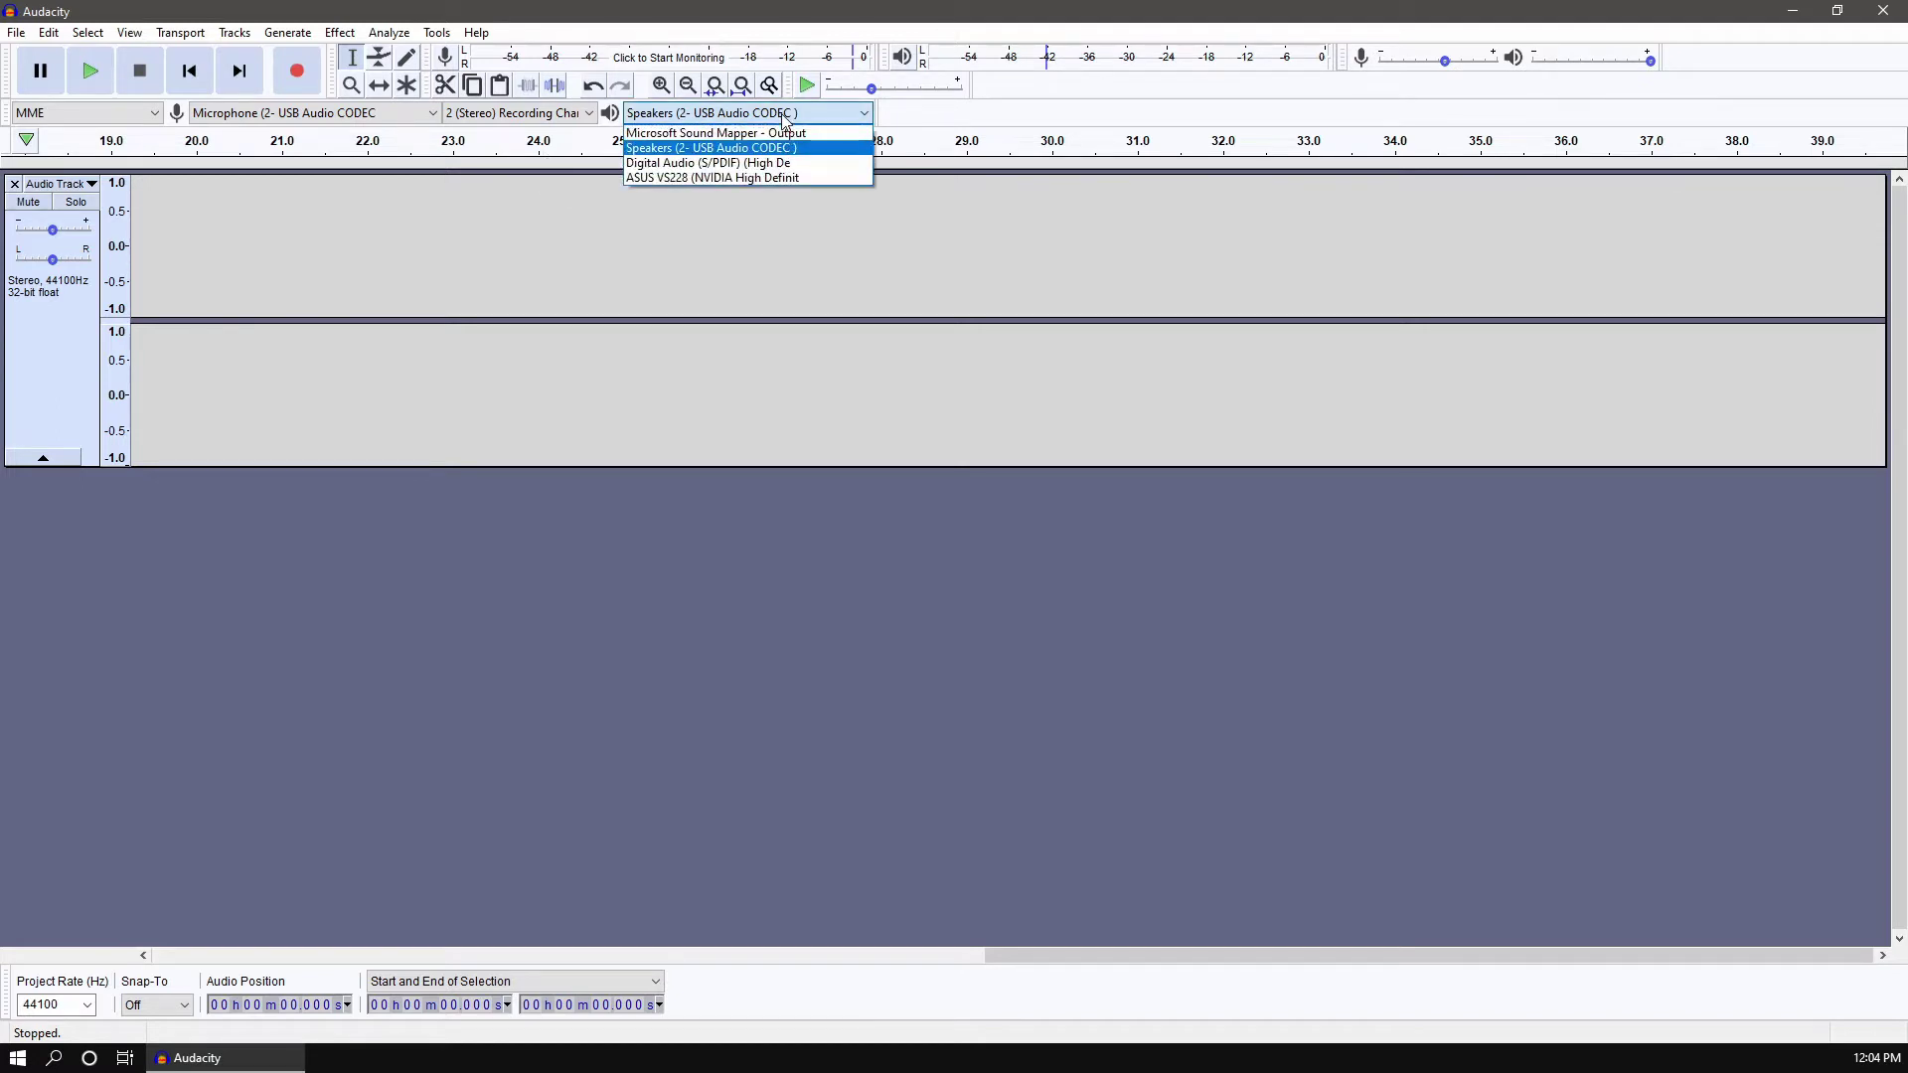
left_click(735, 157)
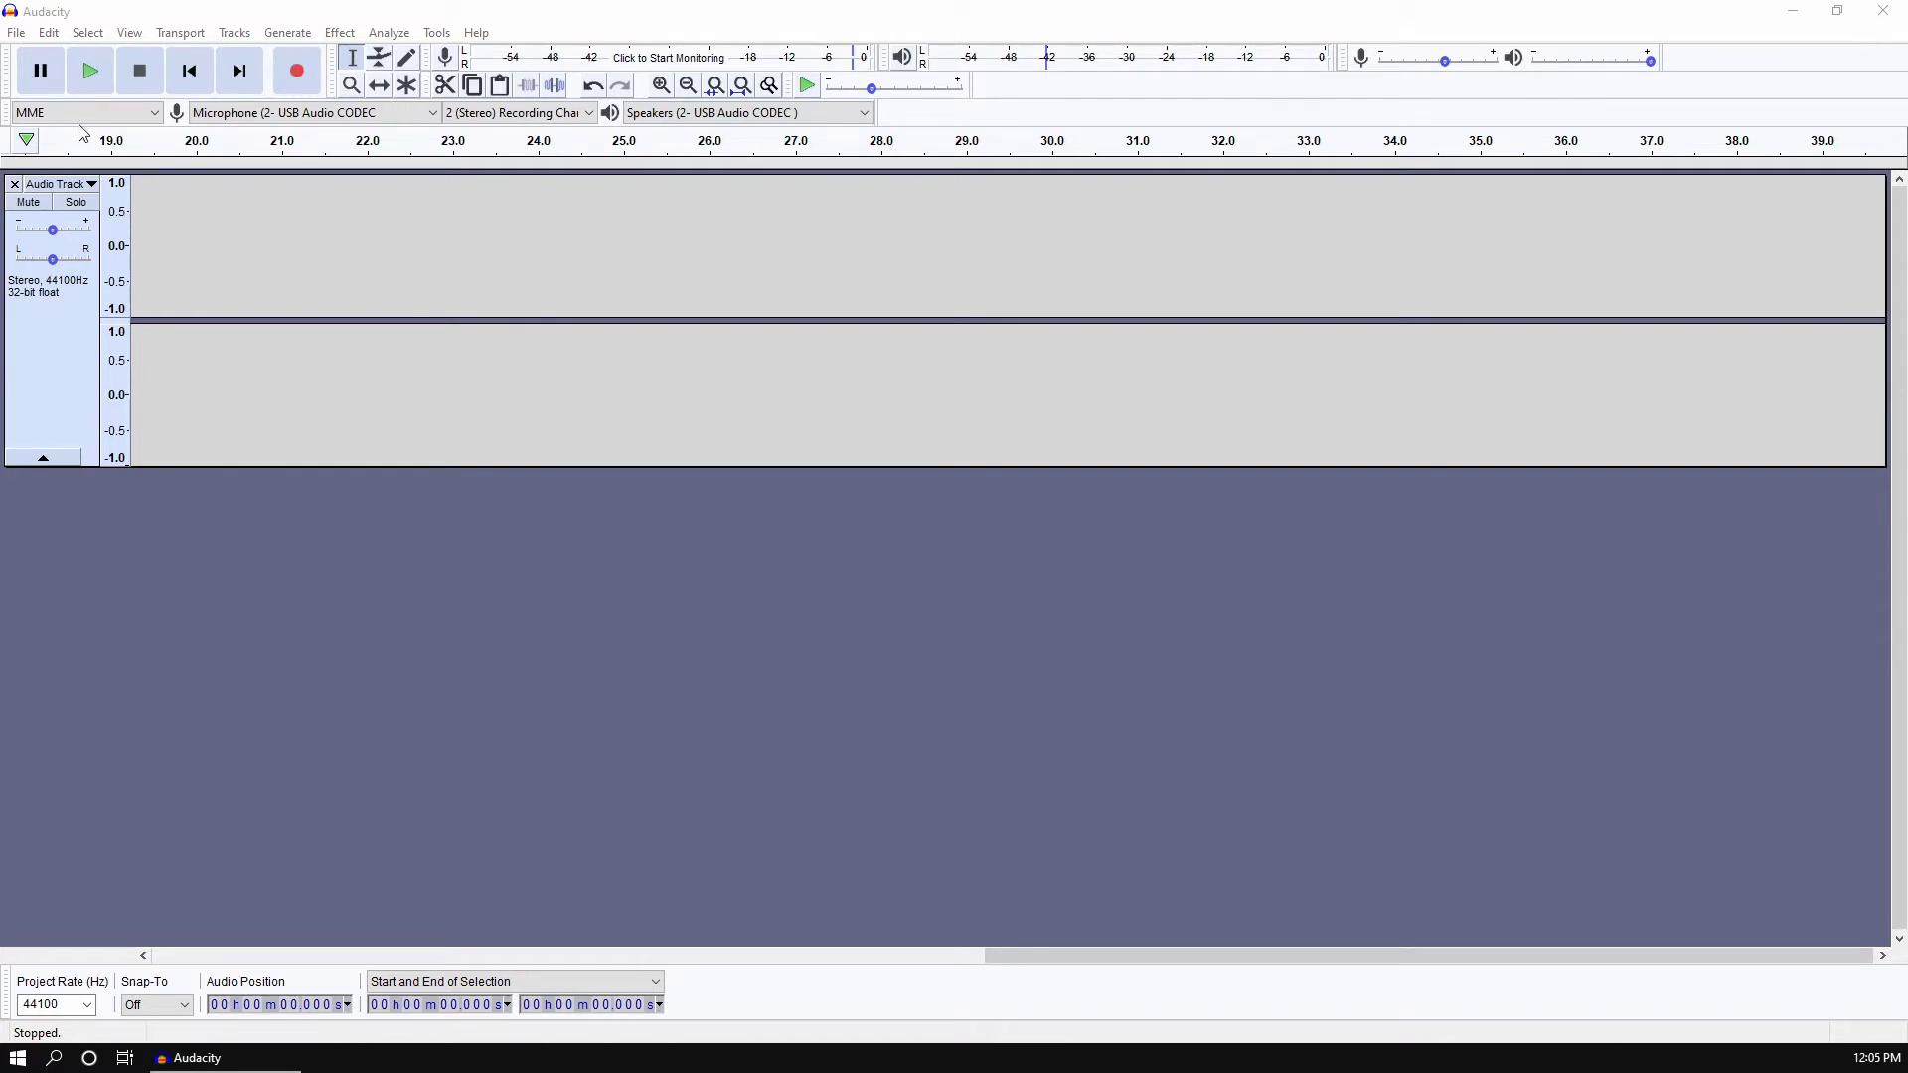
Import BeforeWeObtainOurKey01.wav as an audio track, accepting the copy-file warning.
left_click(17, 38)
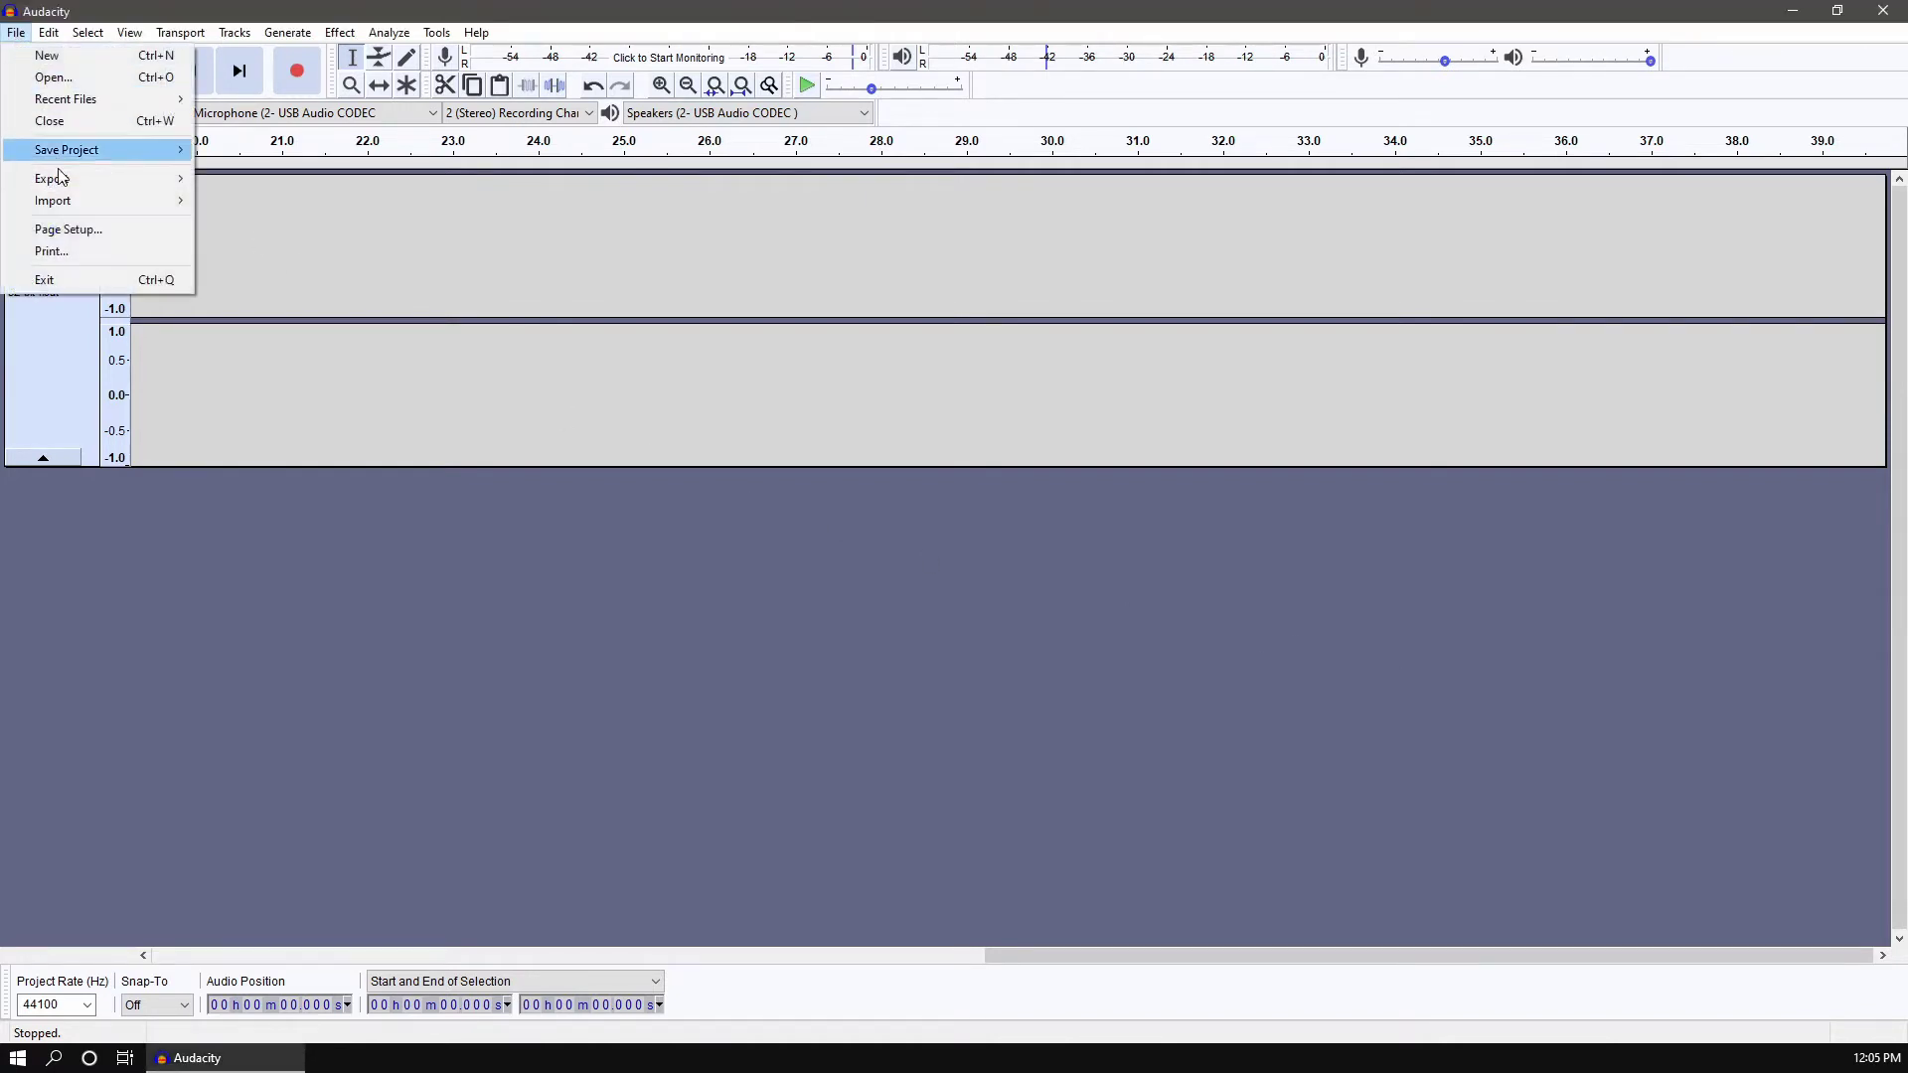
mouse_move(78, 202)
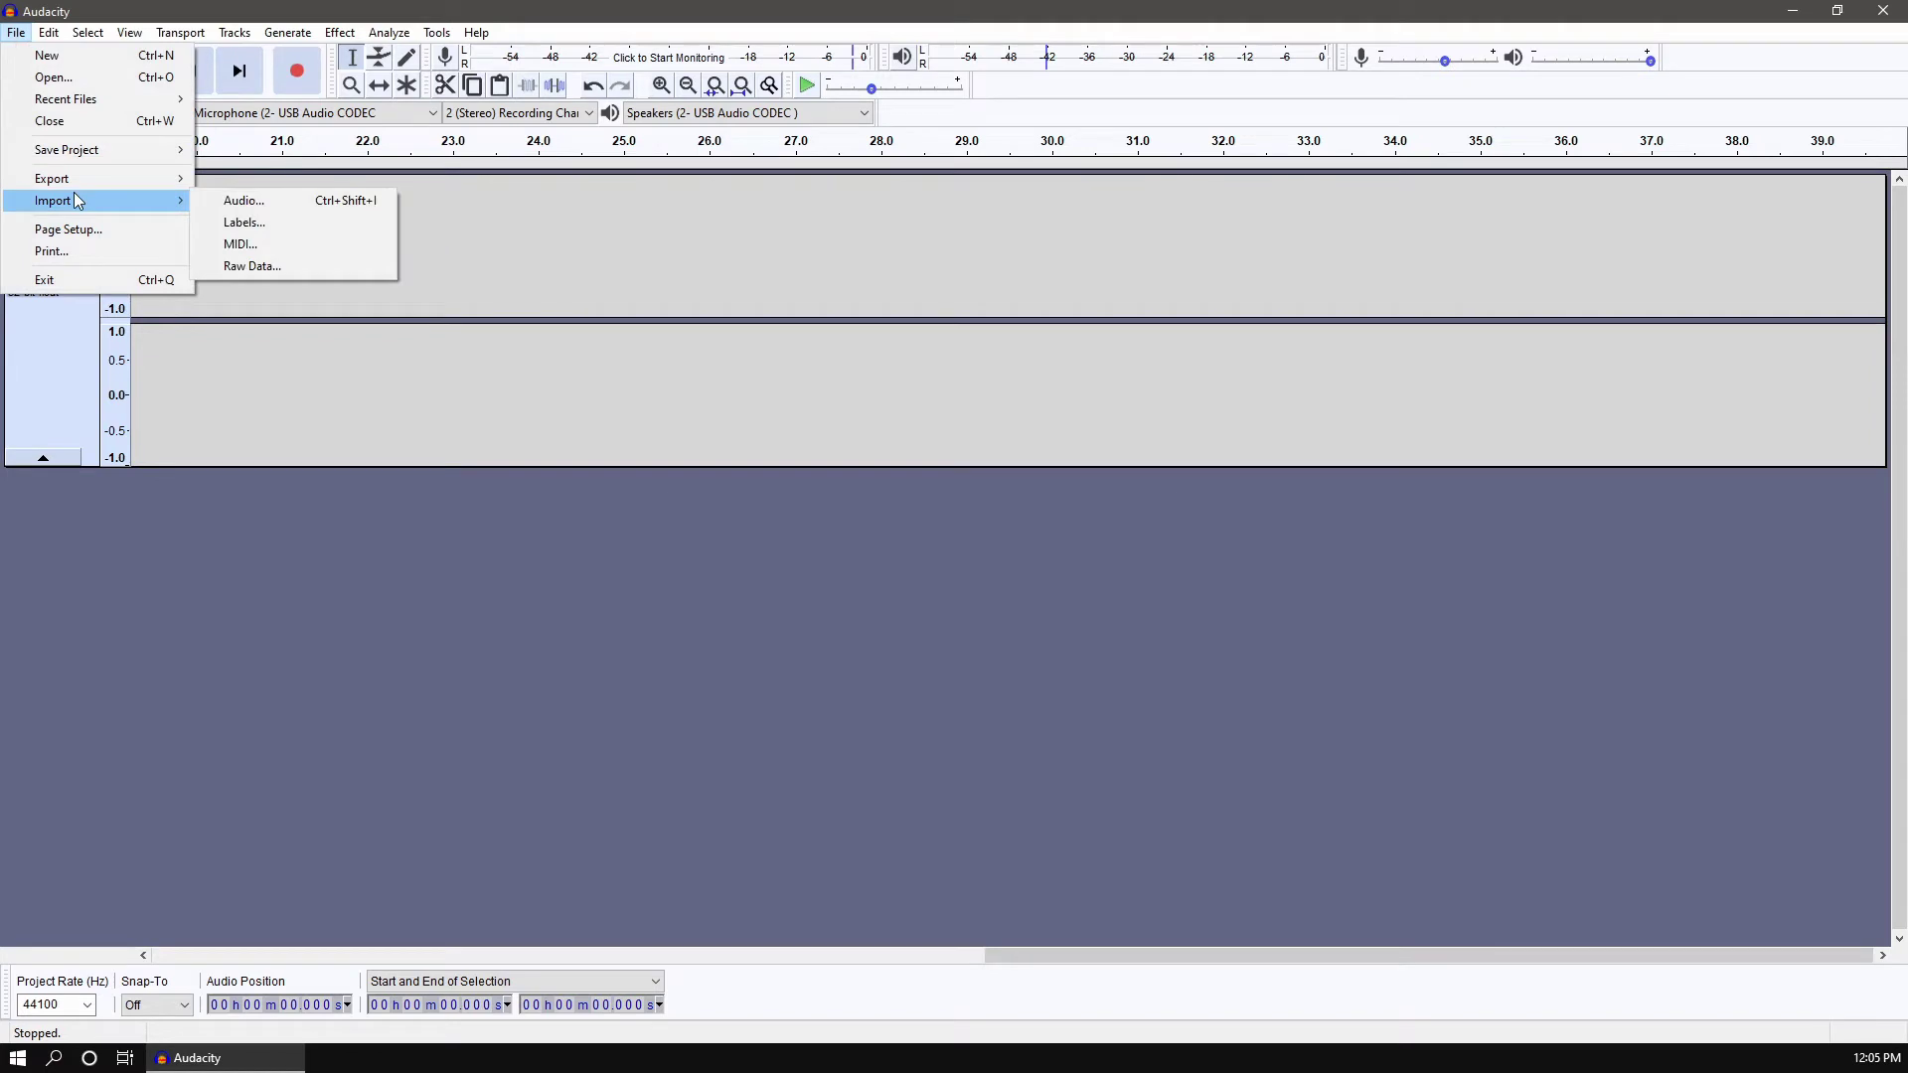
left_click(227, 202)
left_click(194, 143)
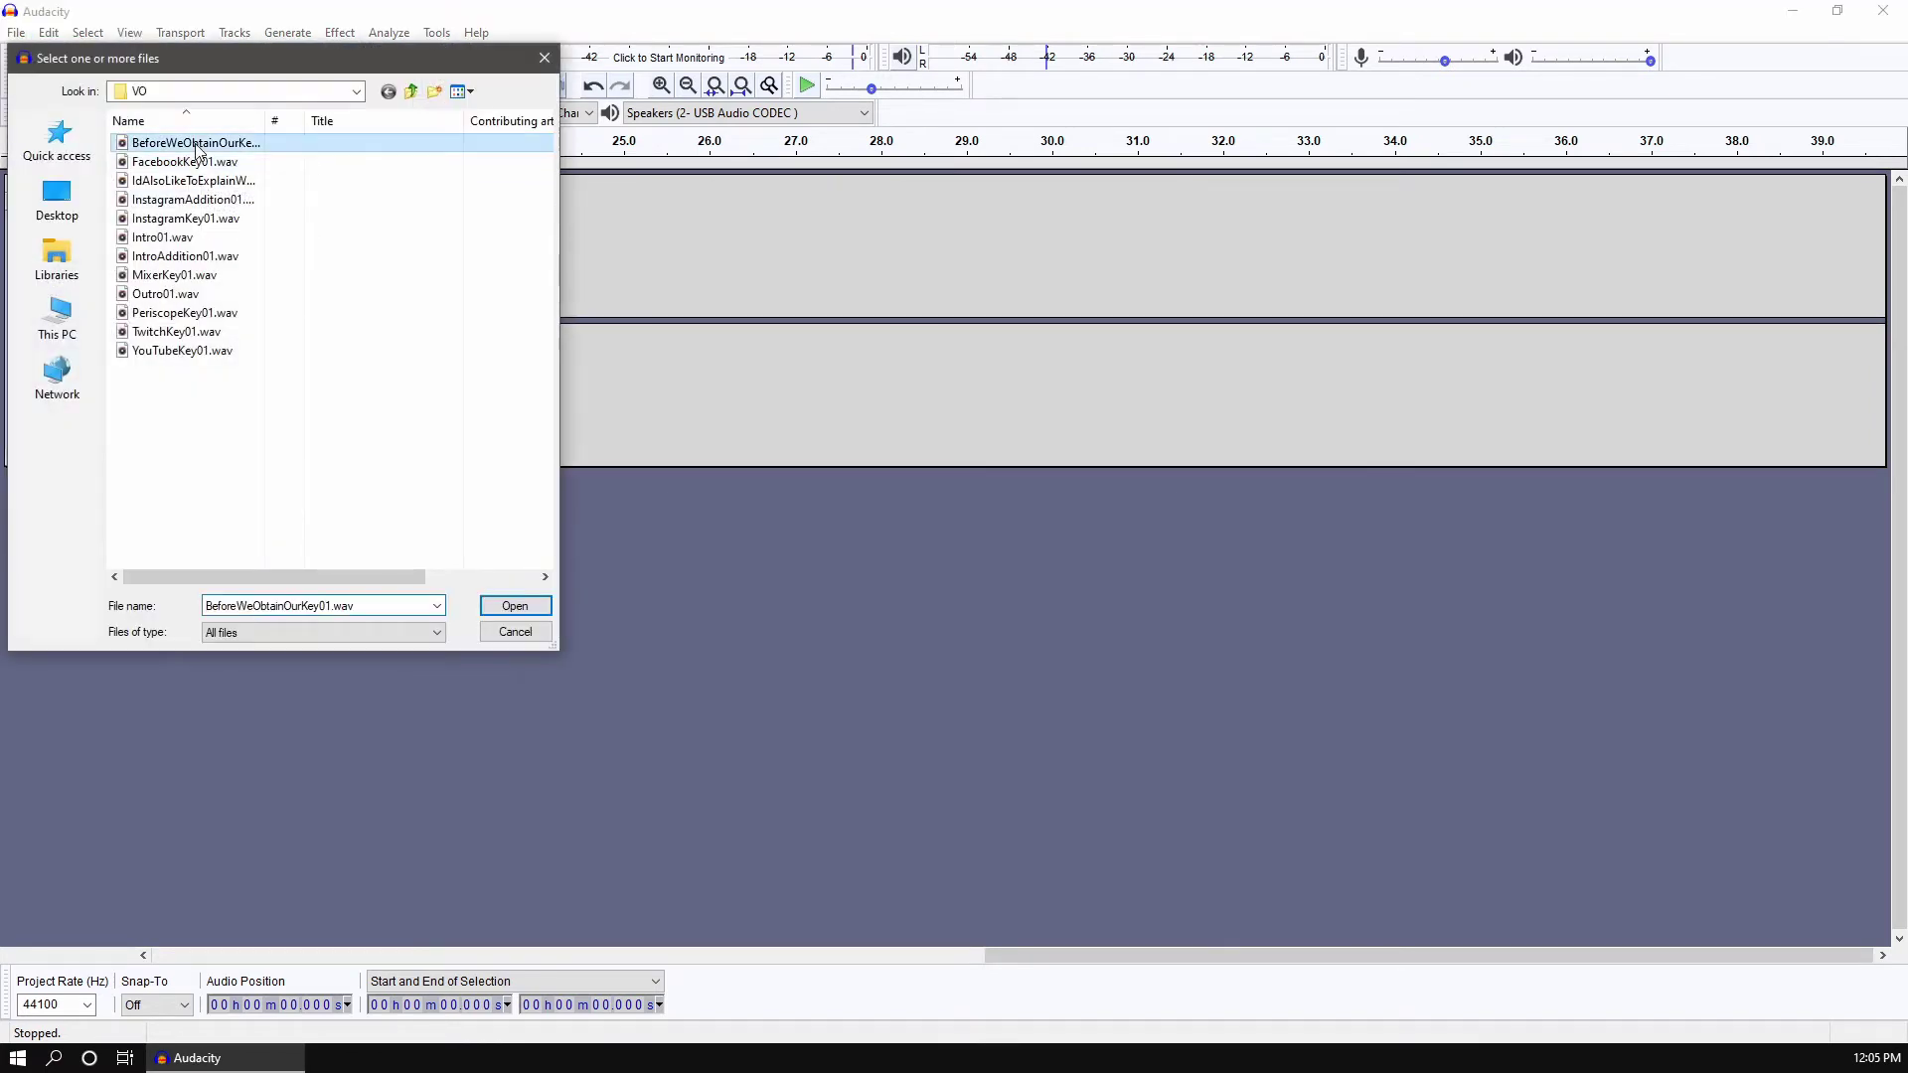
left_click(526, 614)
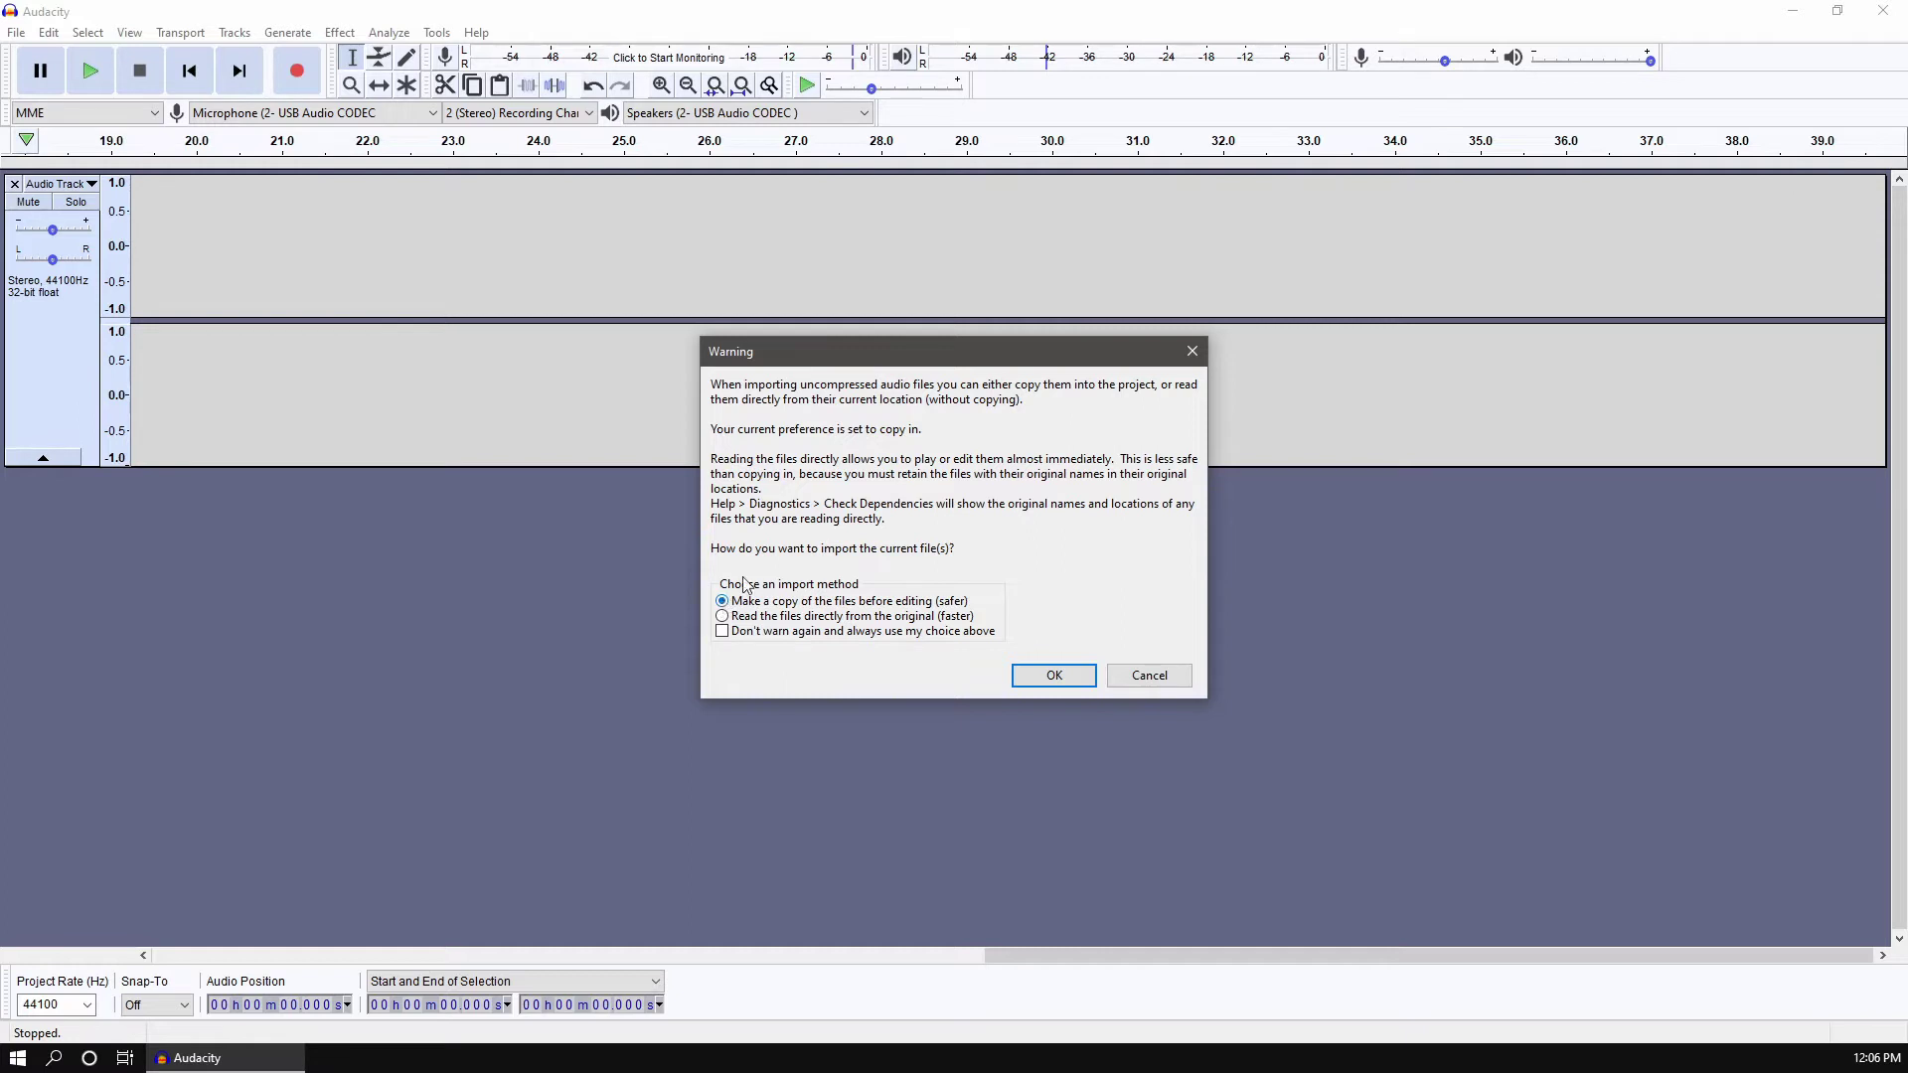
key("Return")
Record extra voice after the imported clip, pausing and resuming once, until about 41 s.
left_click(298, 75)
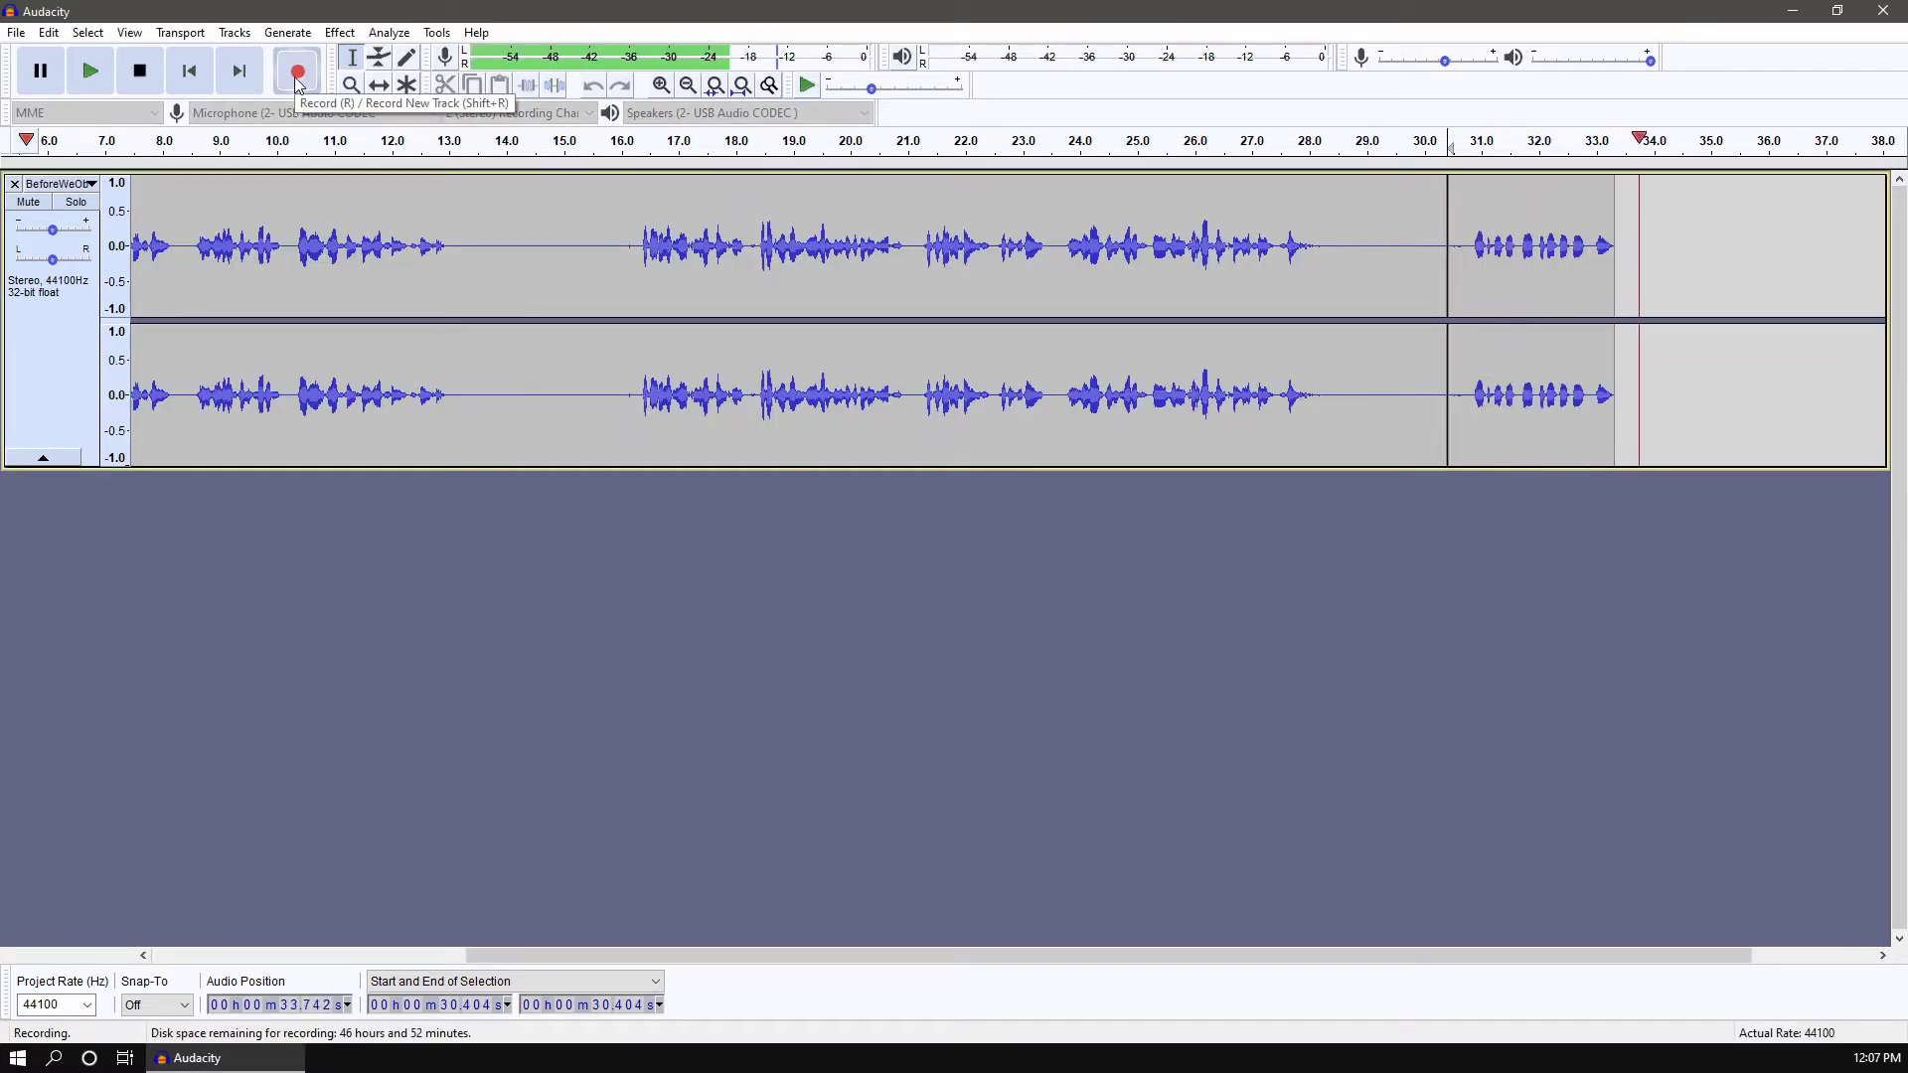
left_click(52, 76)
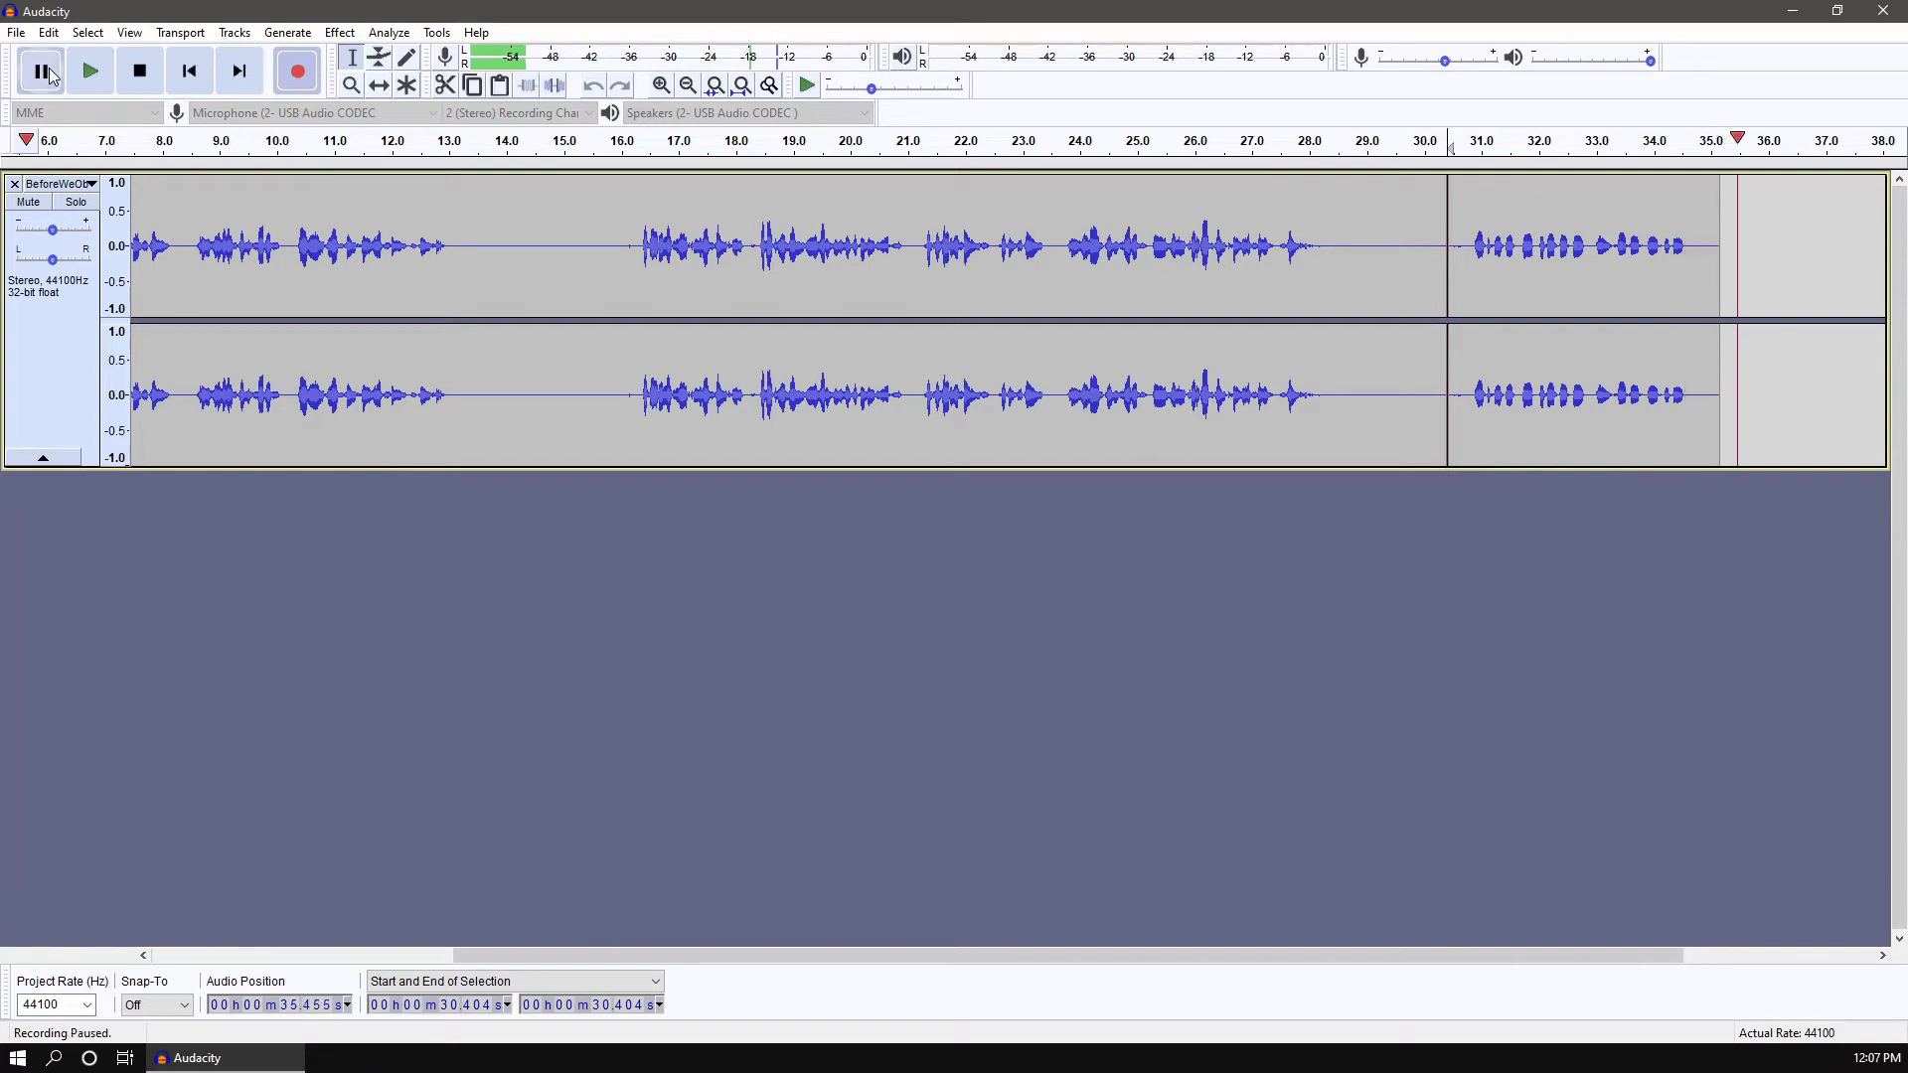
left_click(47, 74)
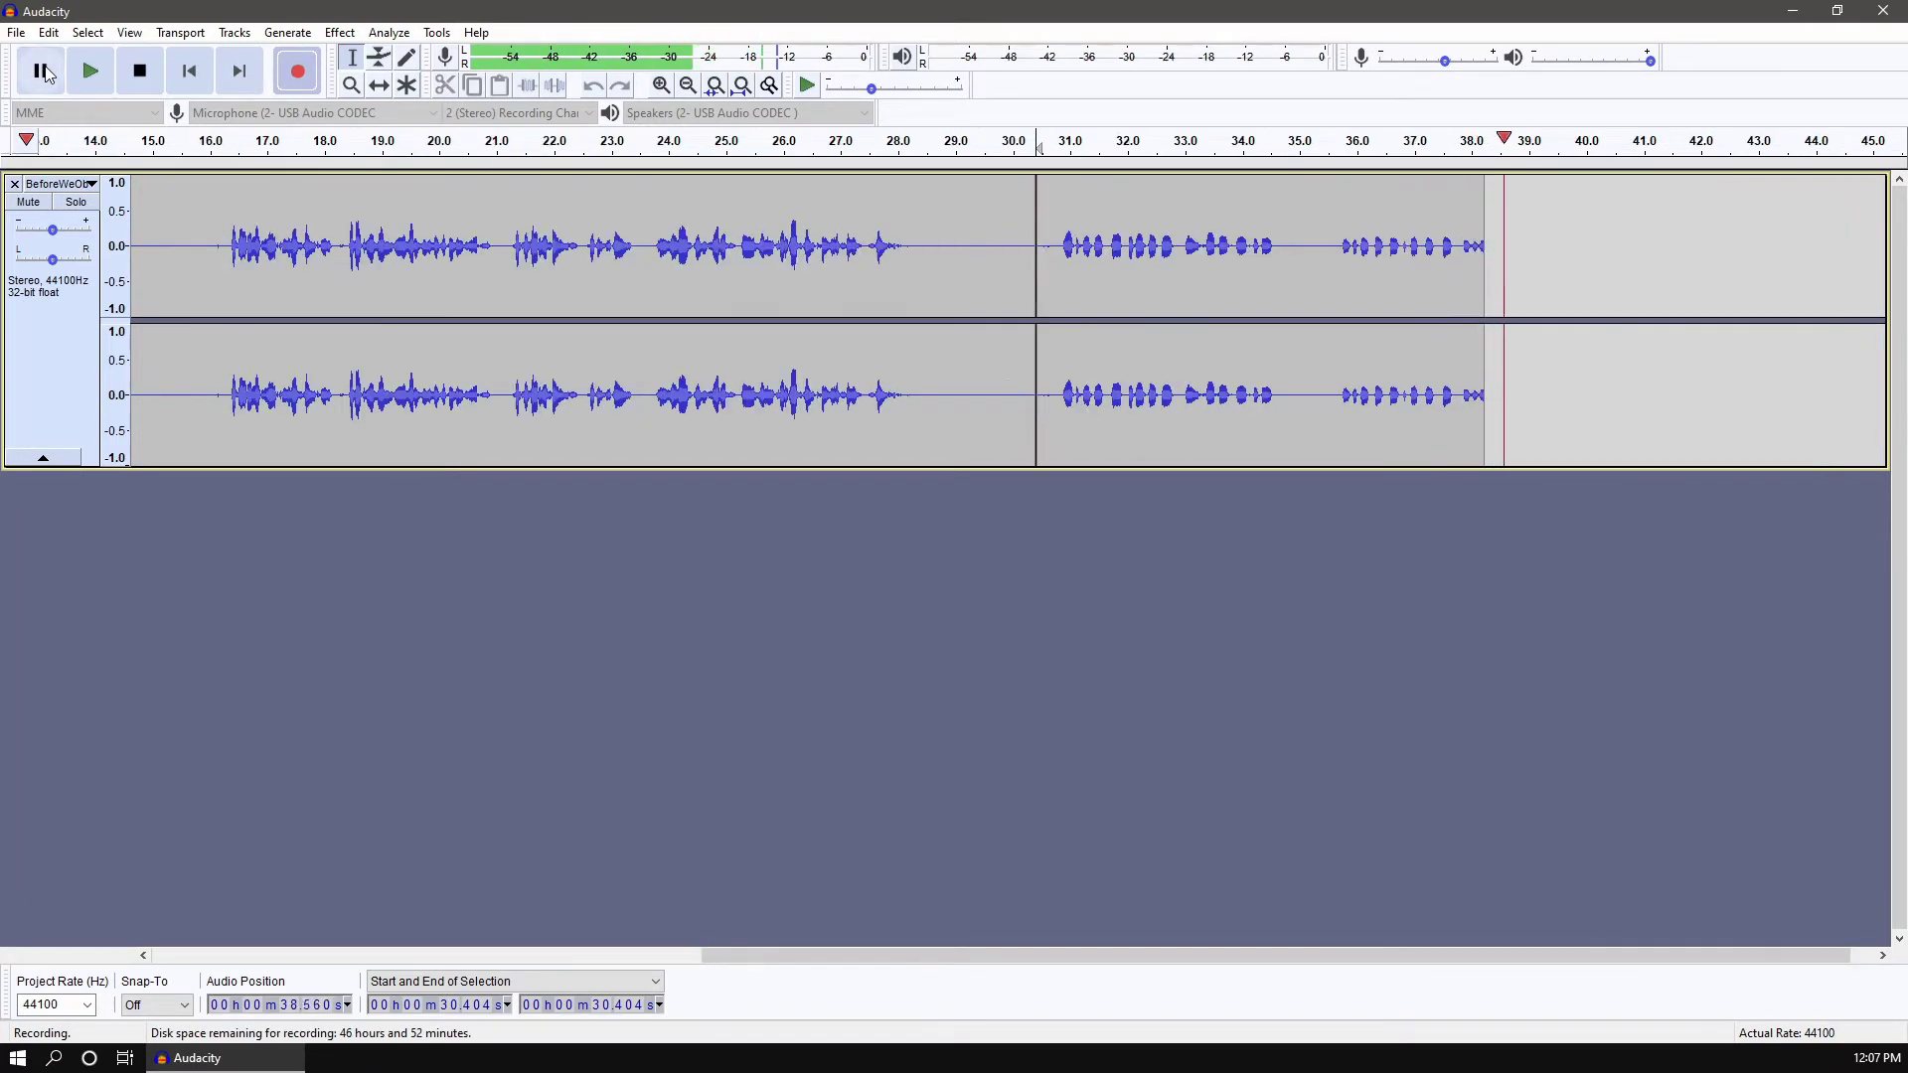
left_click(145, 79)
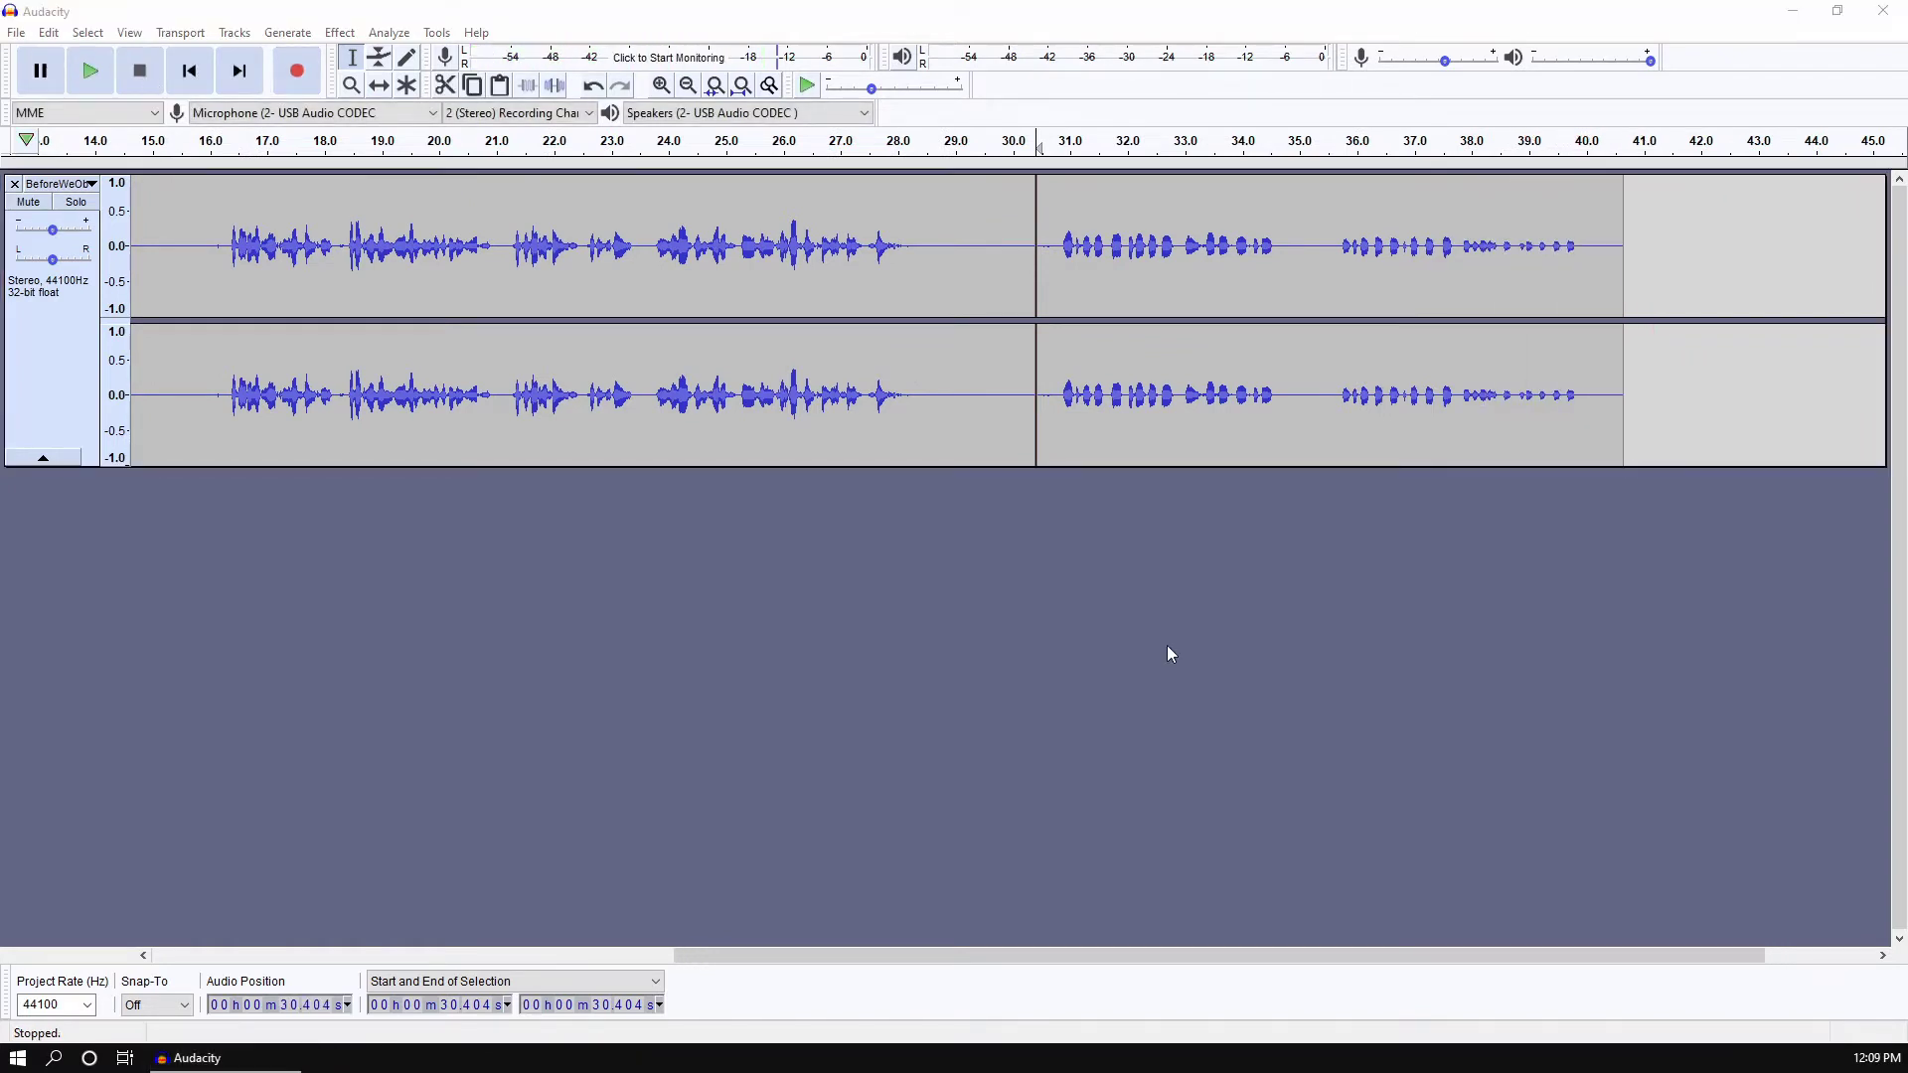
left_click(412, 236)
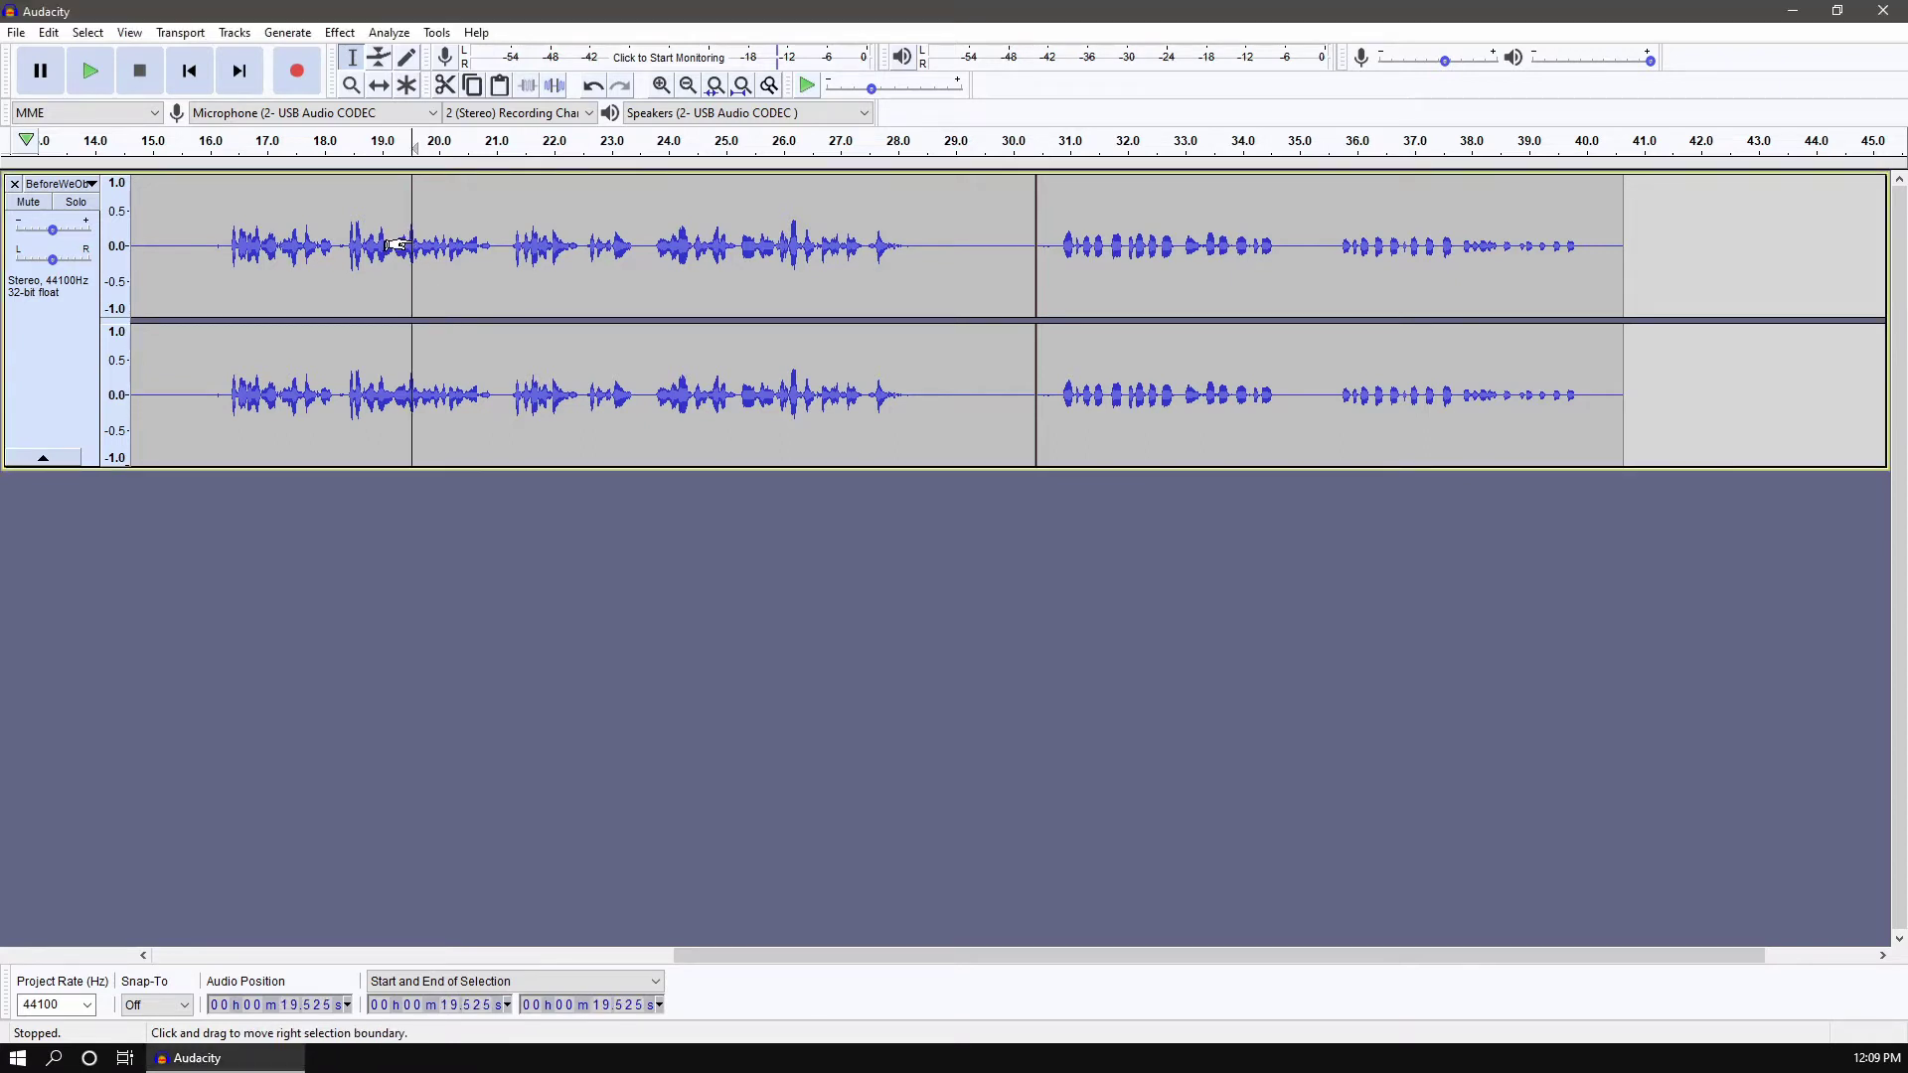
left_click(90, 72)
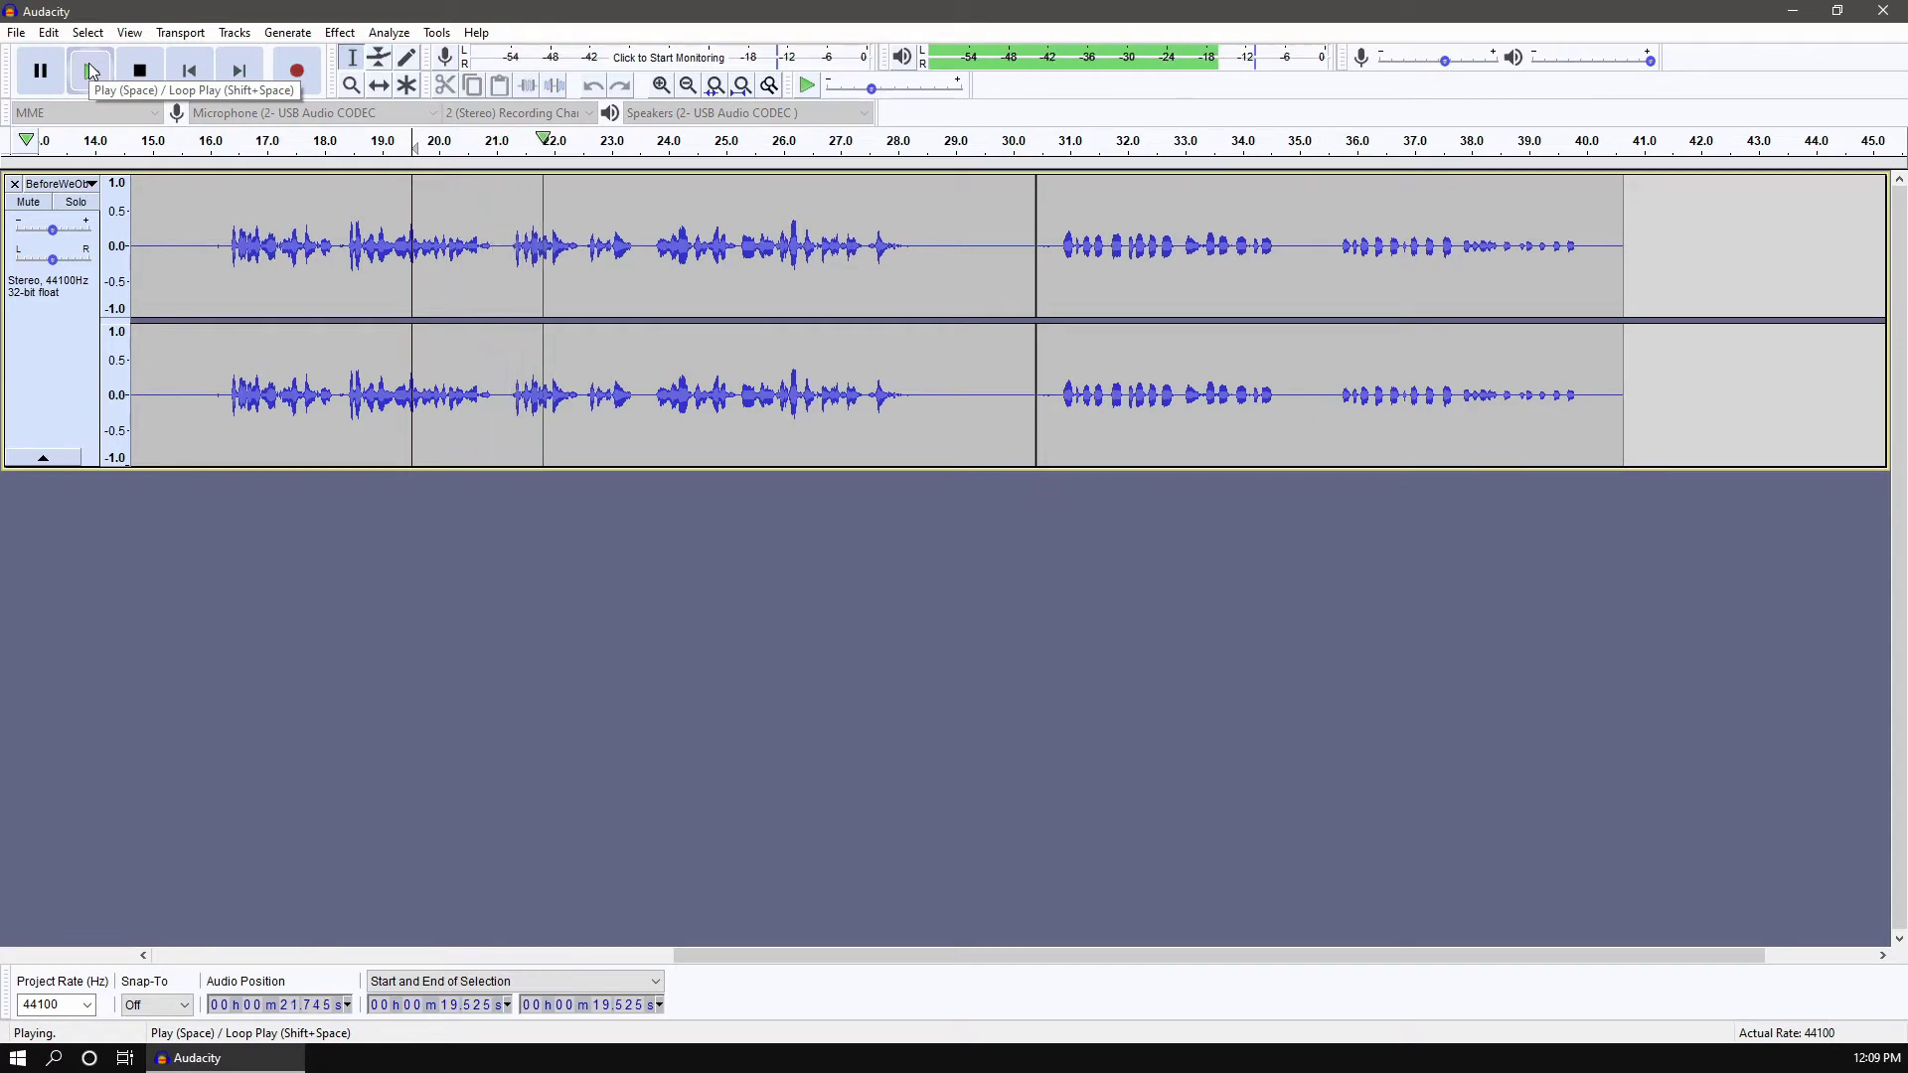
left_click(138, 72)
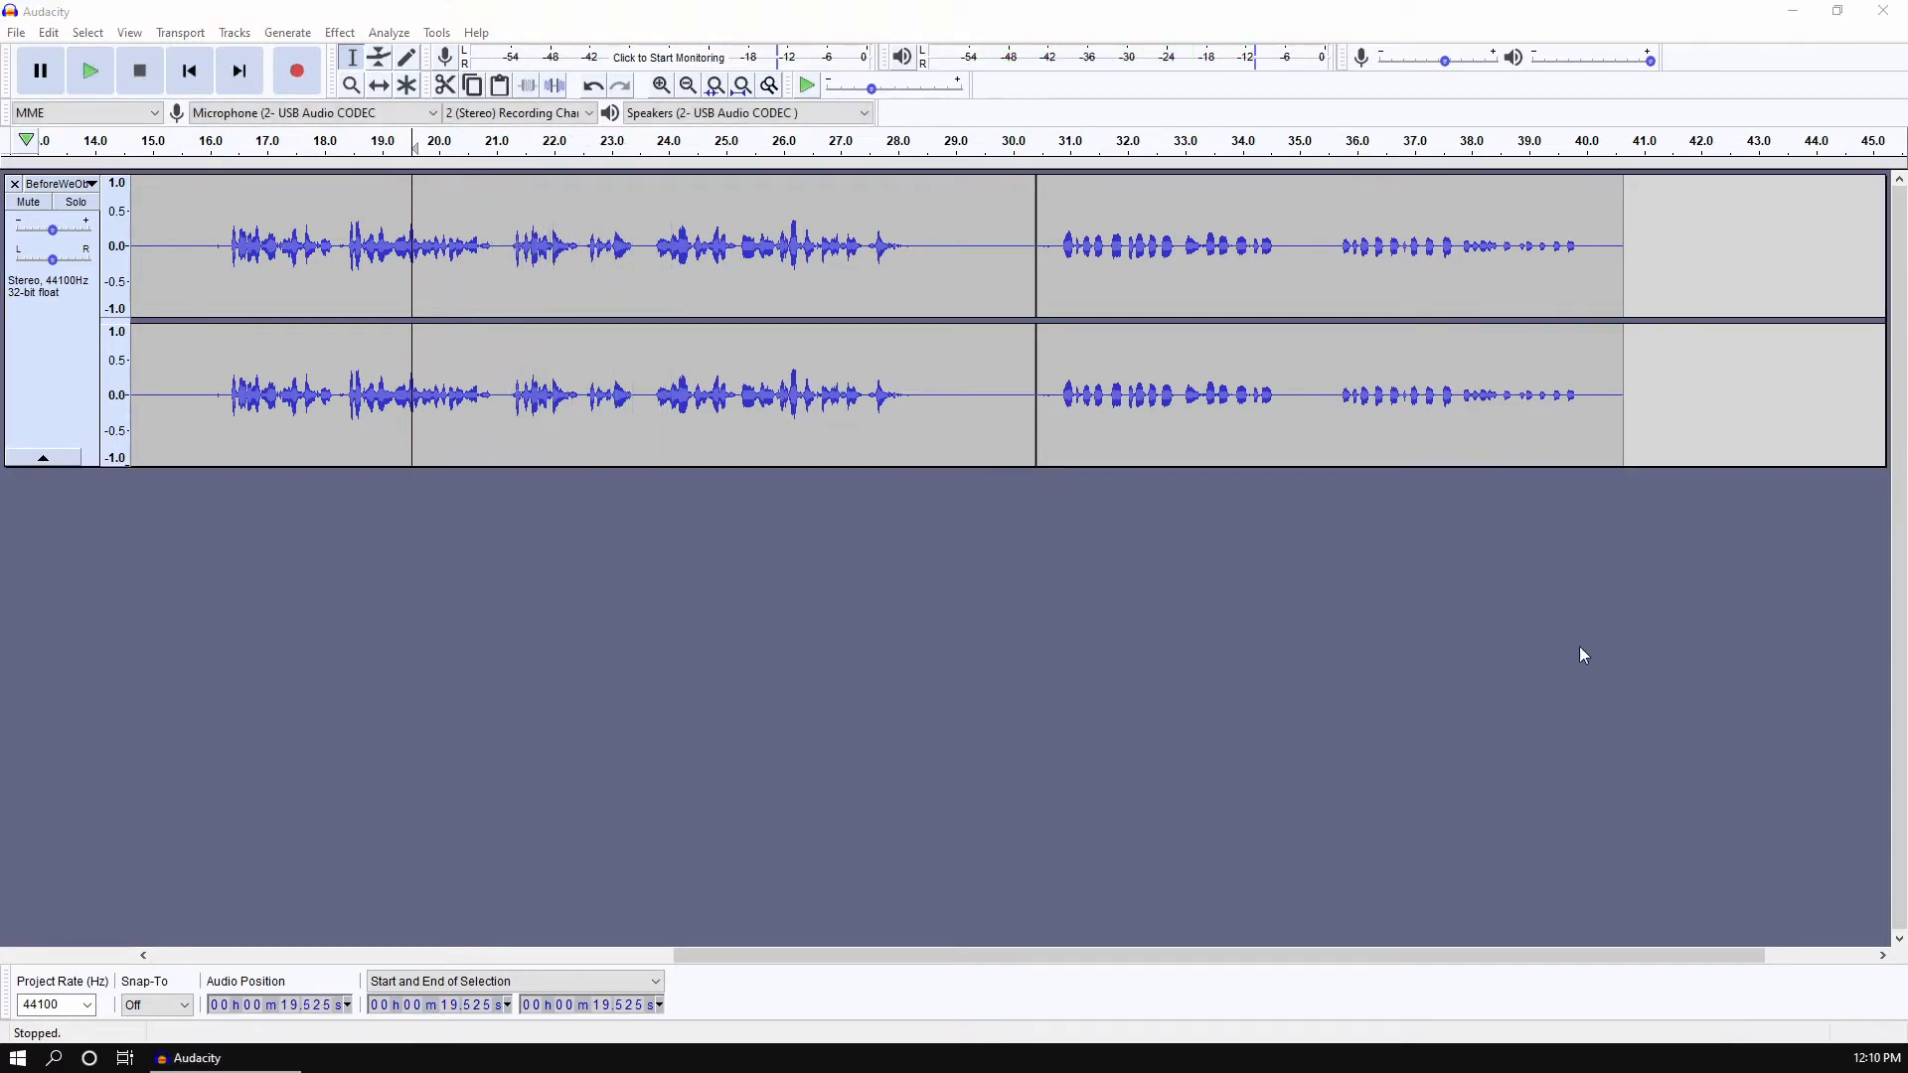
Select and preview 35.064–41.007 s, then delete it, undoing and redoing the deletion.
left_click_drag(1642, 273, 1303, 298)
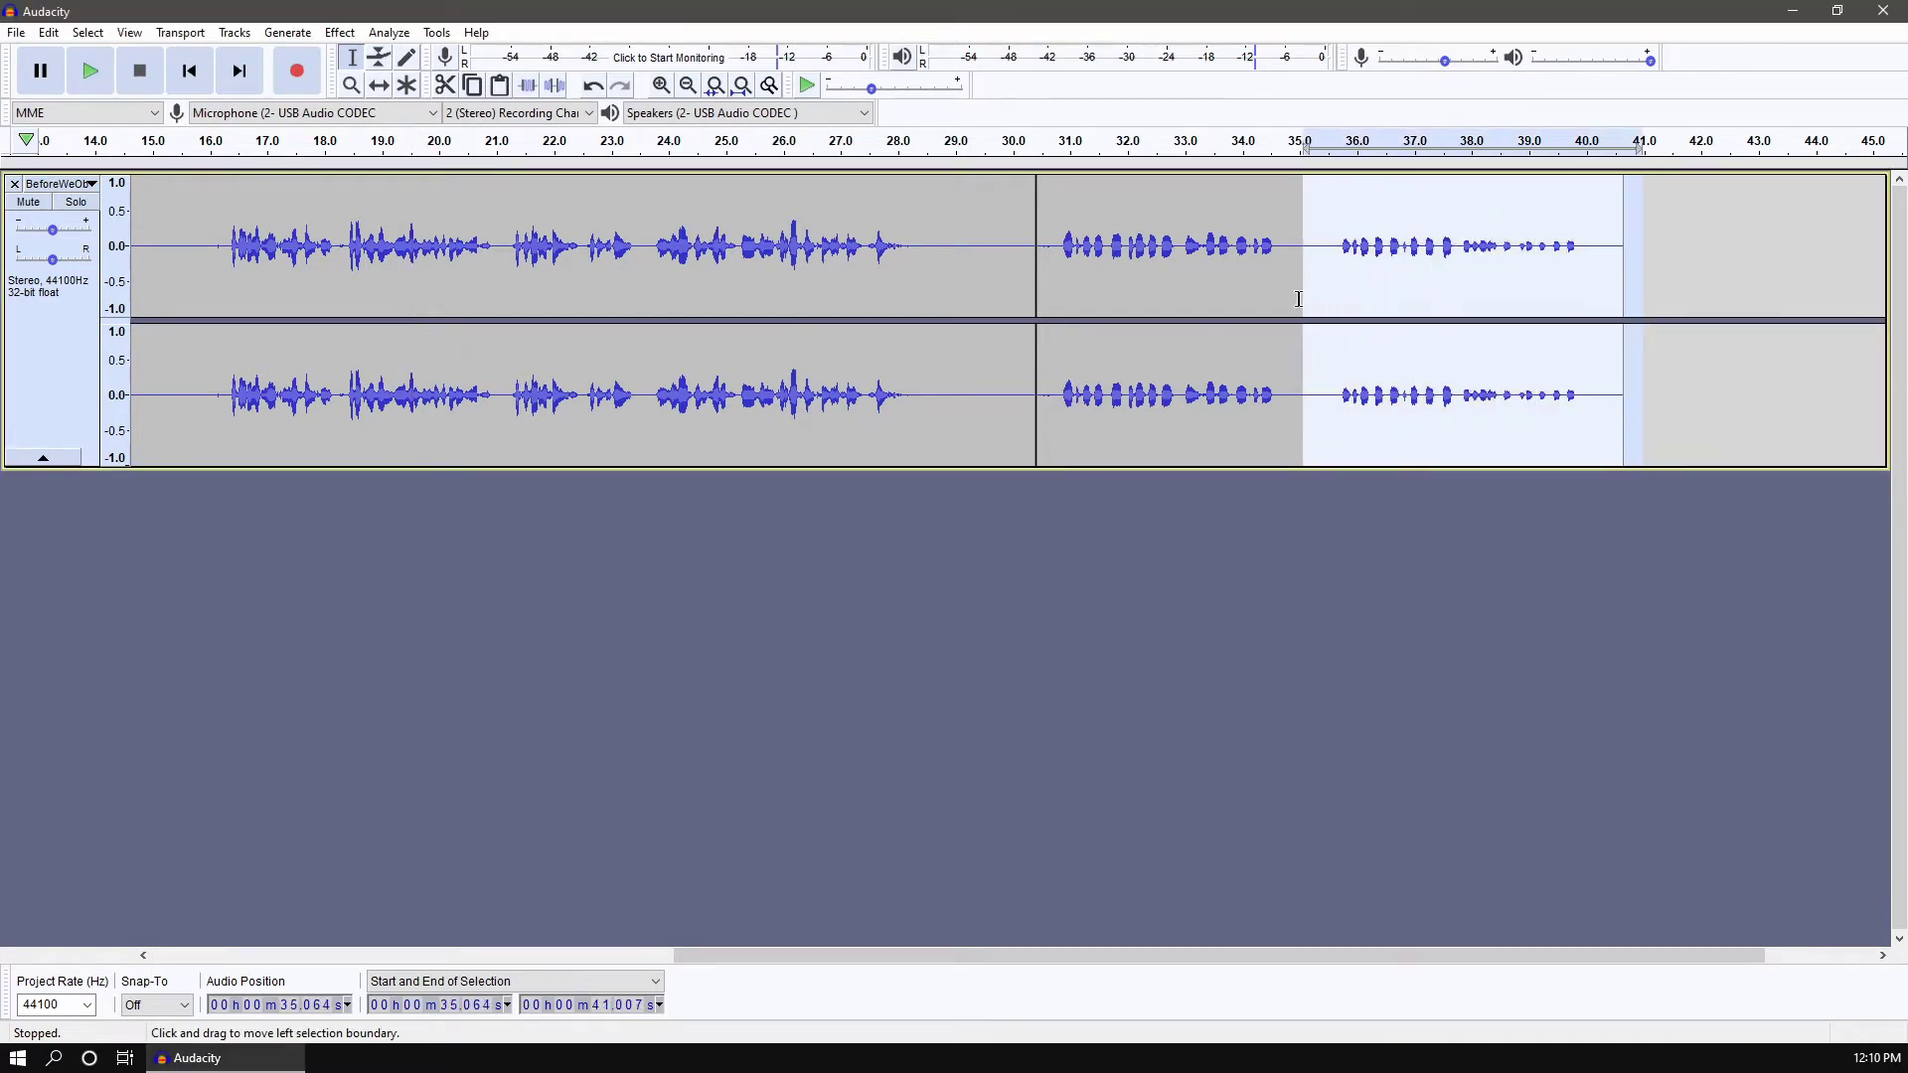
left_click(103, 74)
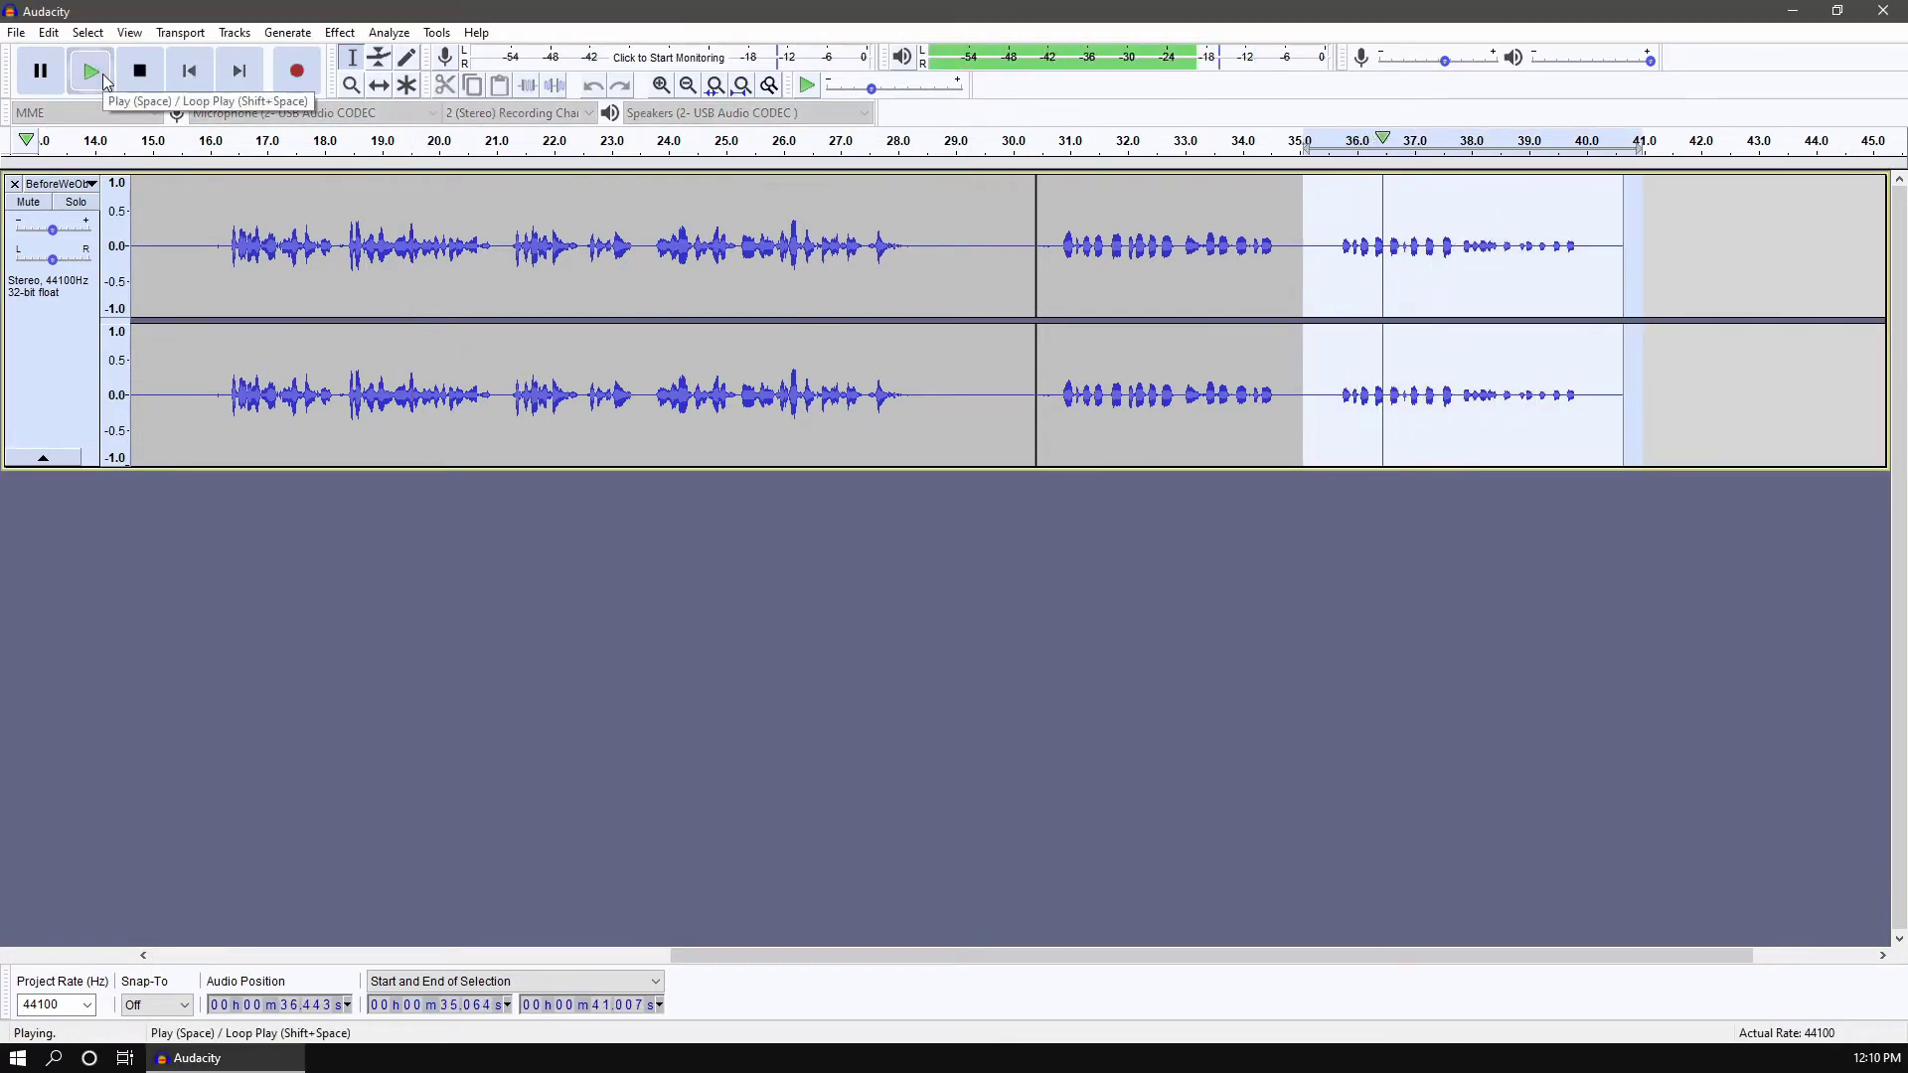
left_click(152, 83)
key("Delete")
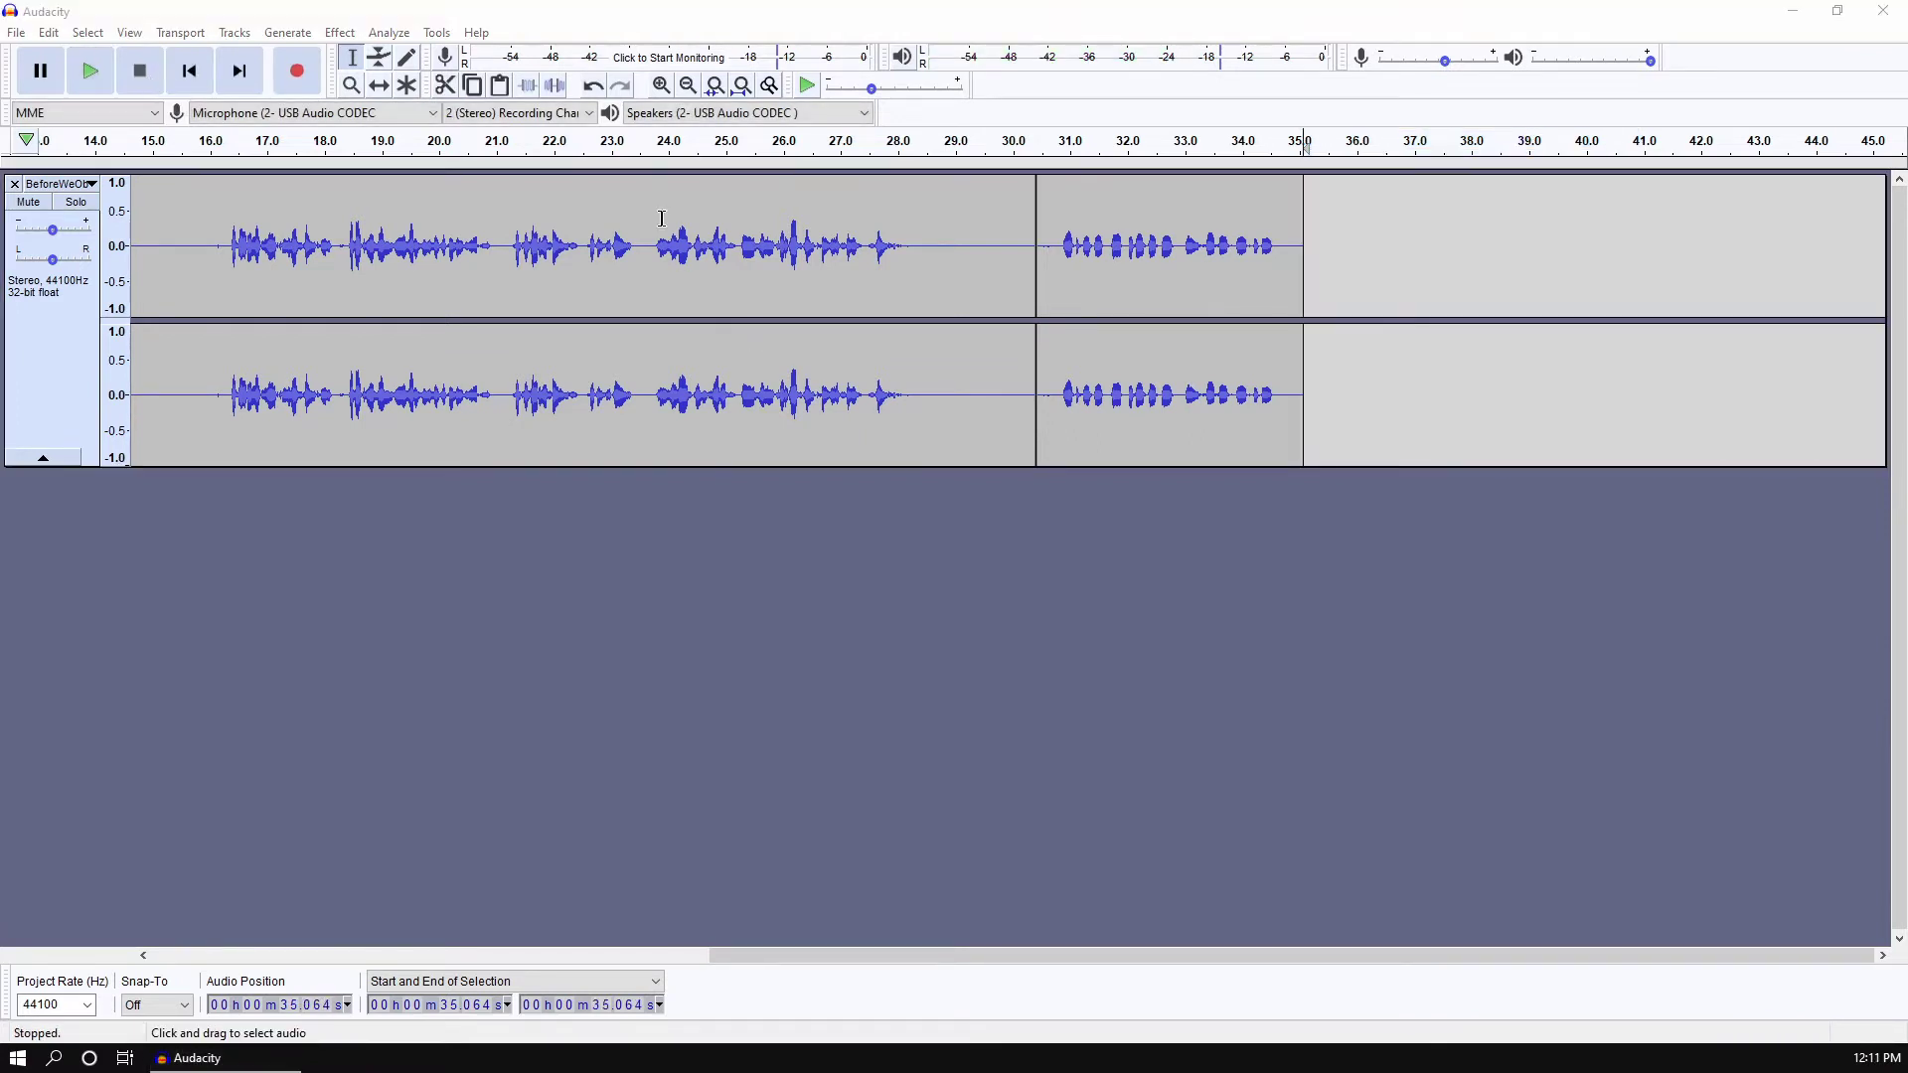
left_click(593, 87)
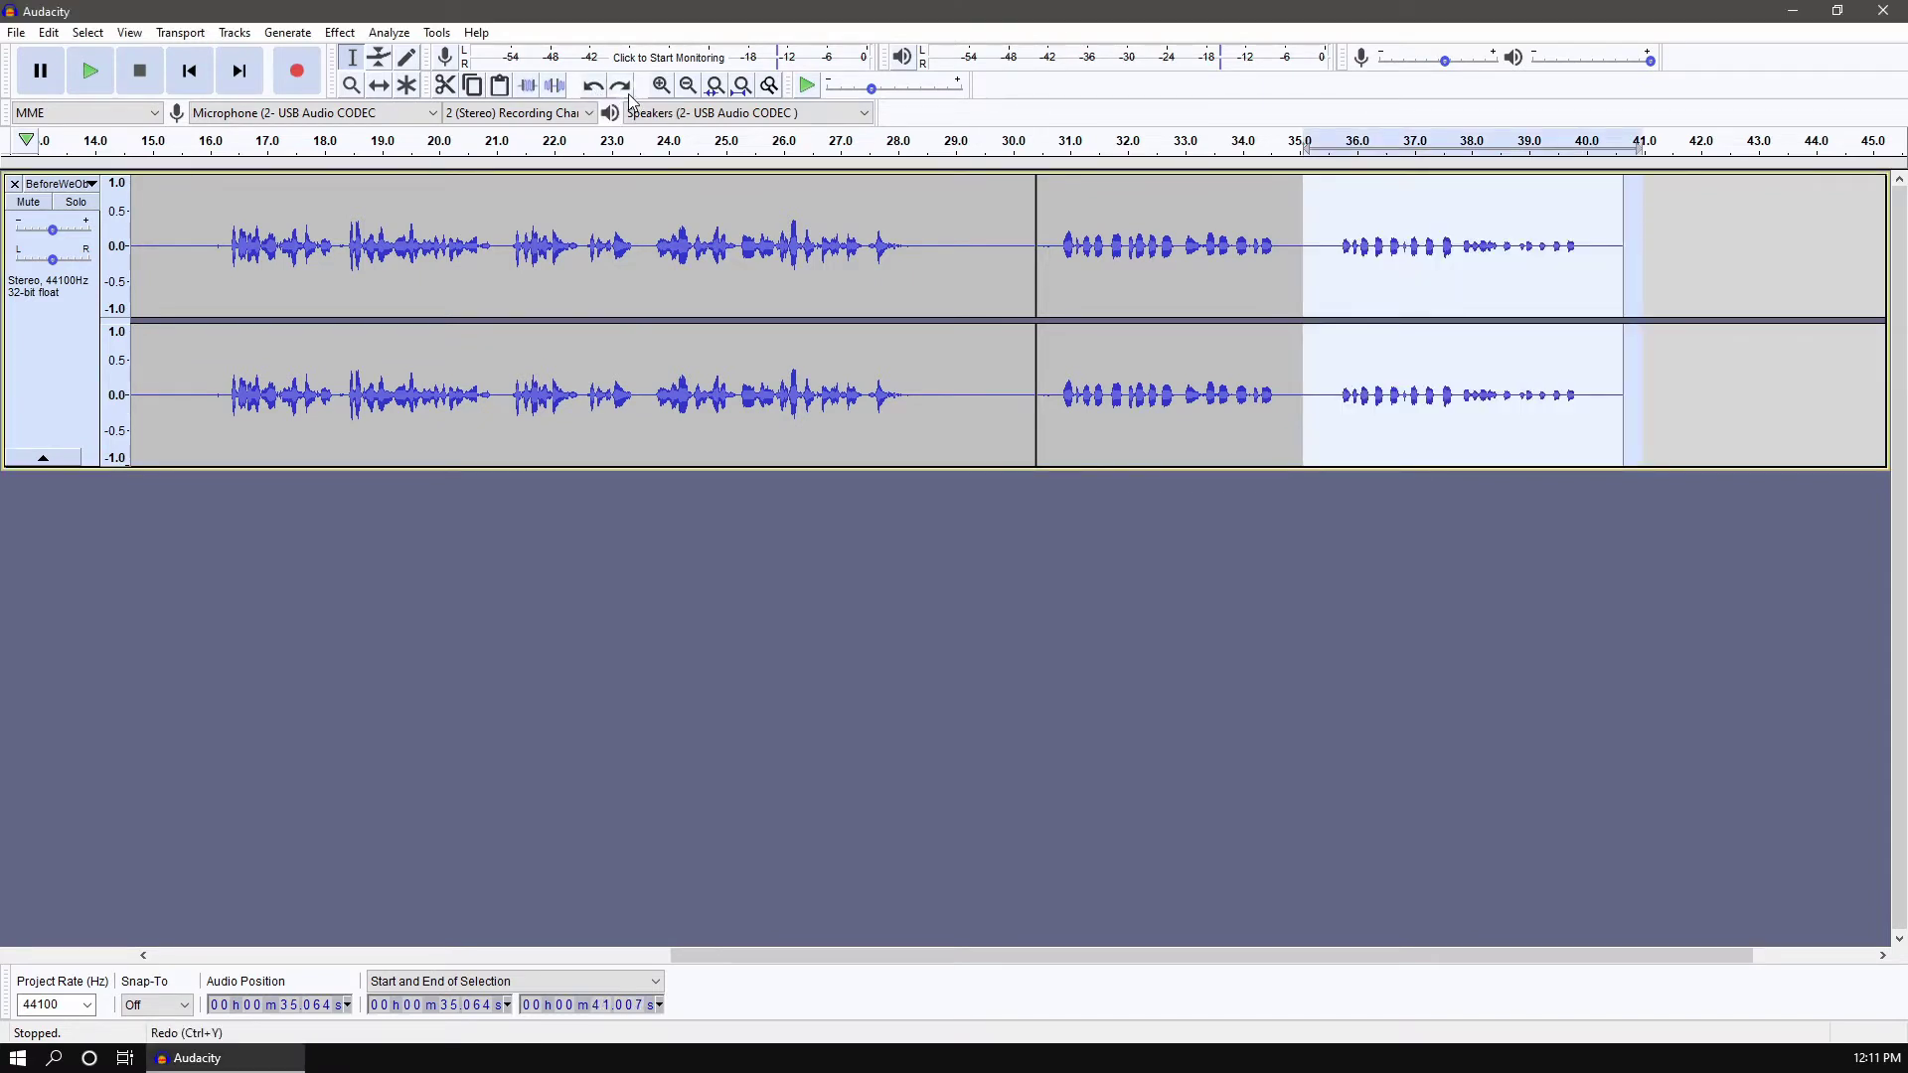
left_click(630, 96)
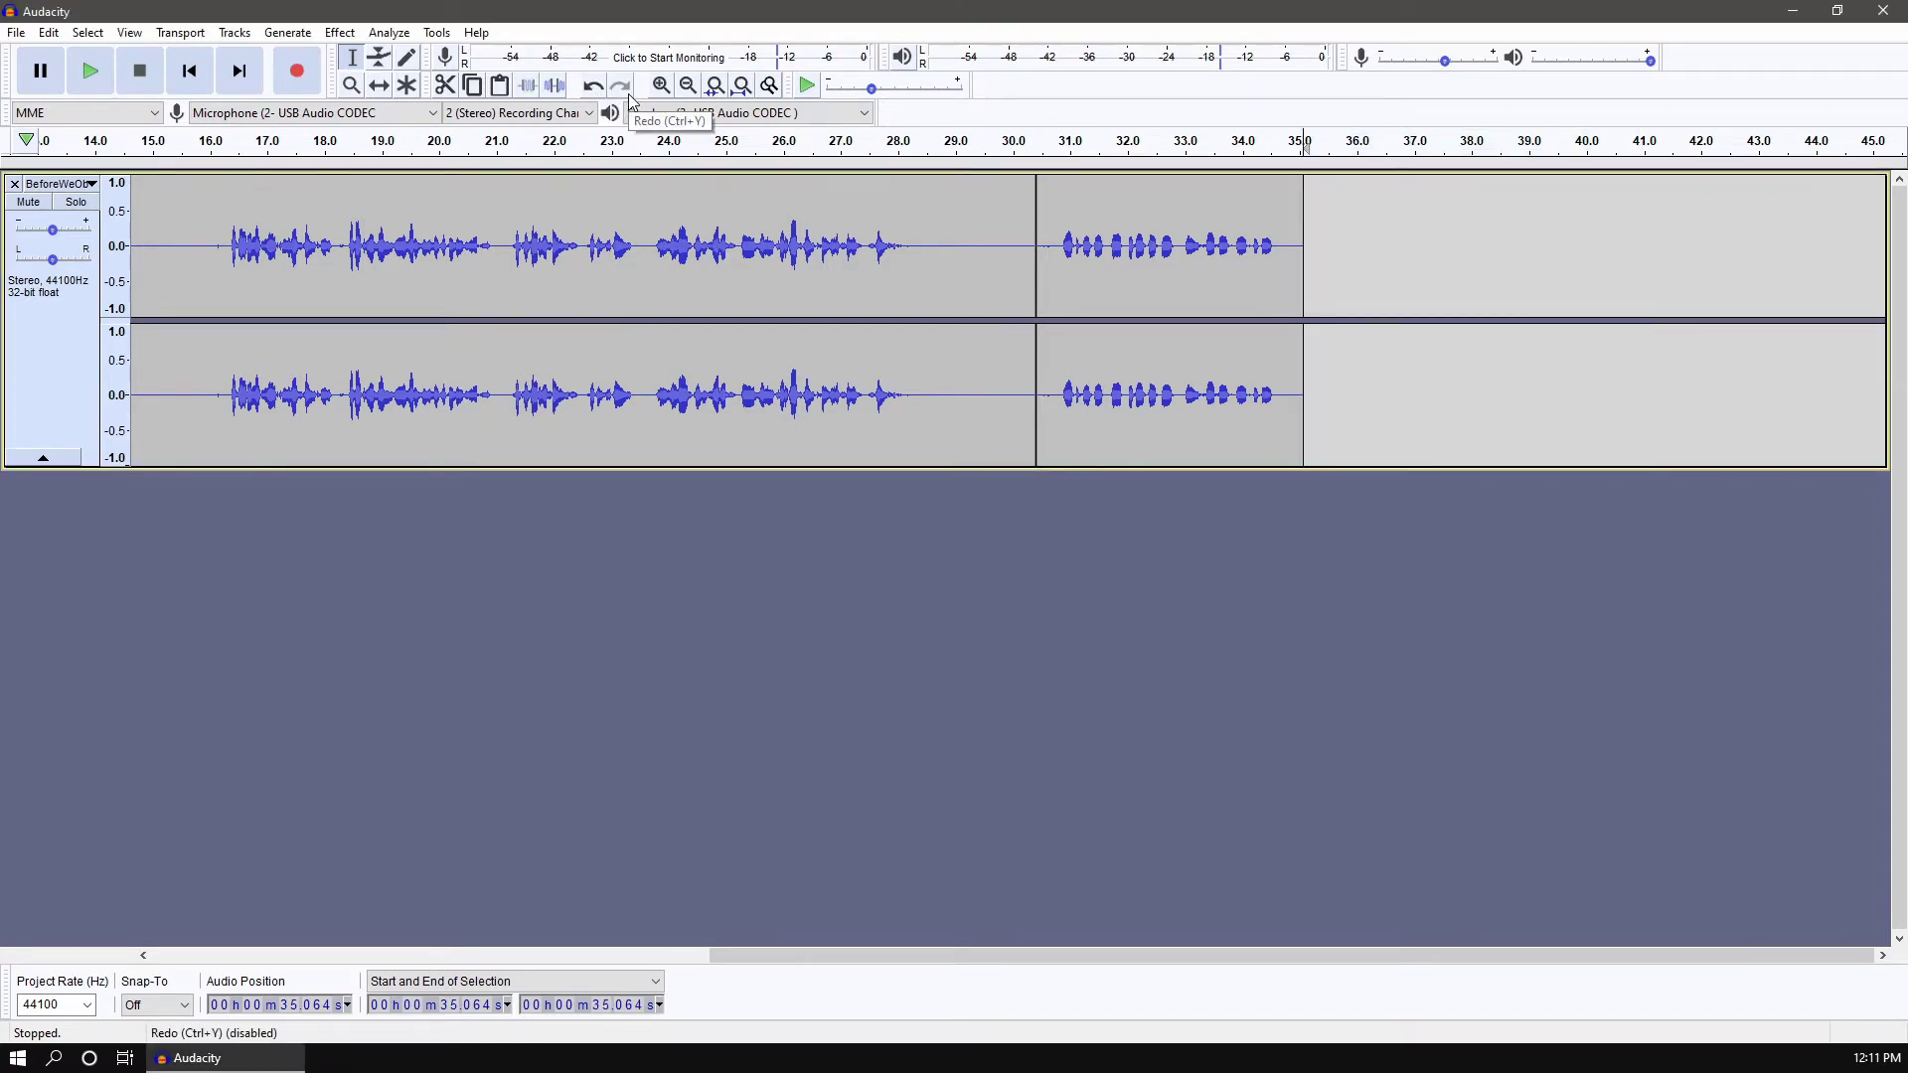
Draw a volume envelope on the first clip: half level, full near 20.5 s, half by 26 s.
left_click(379, 57)
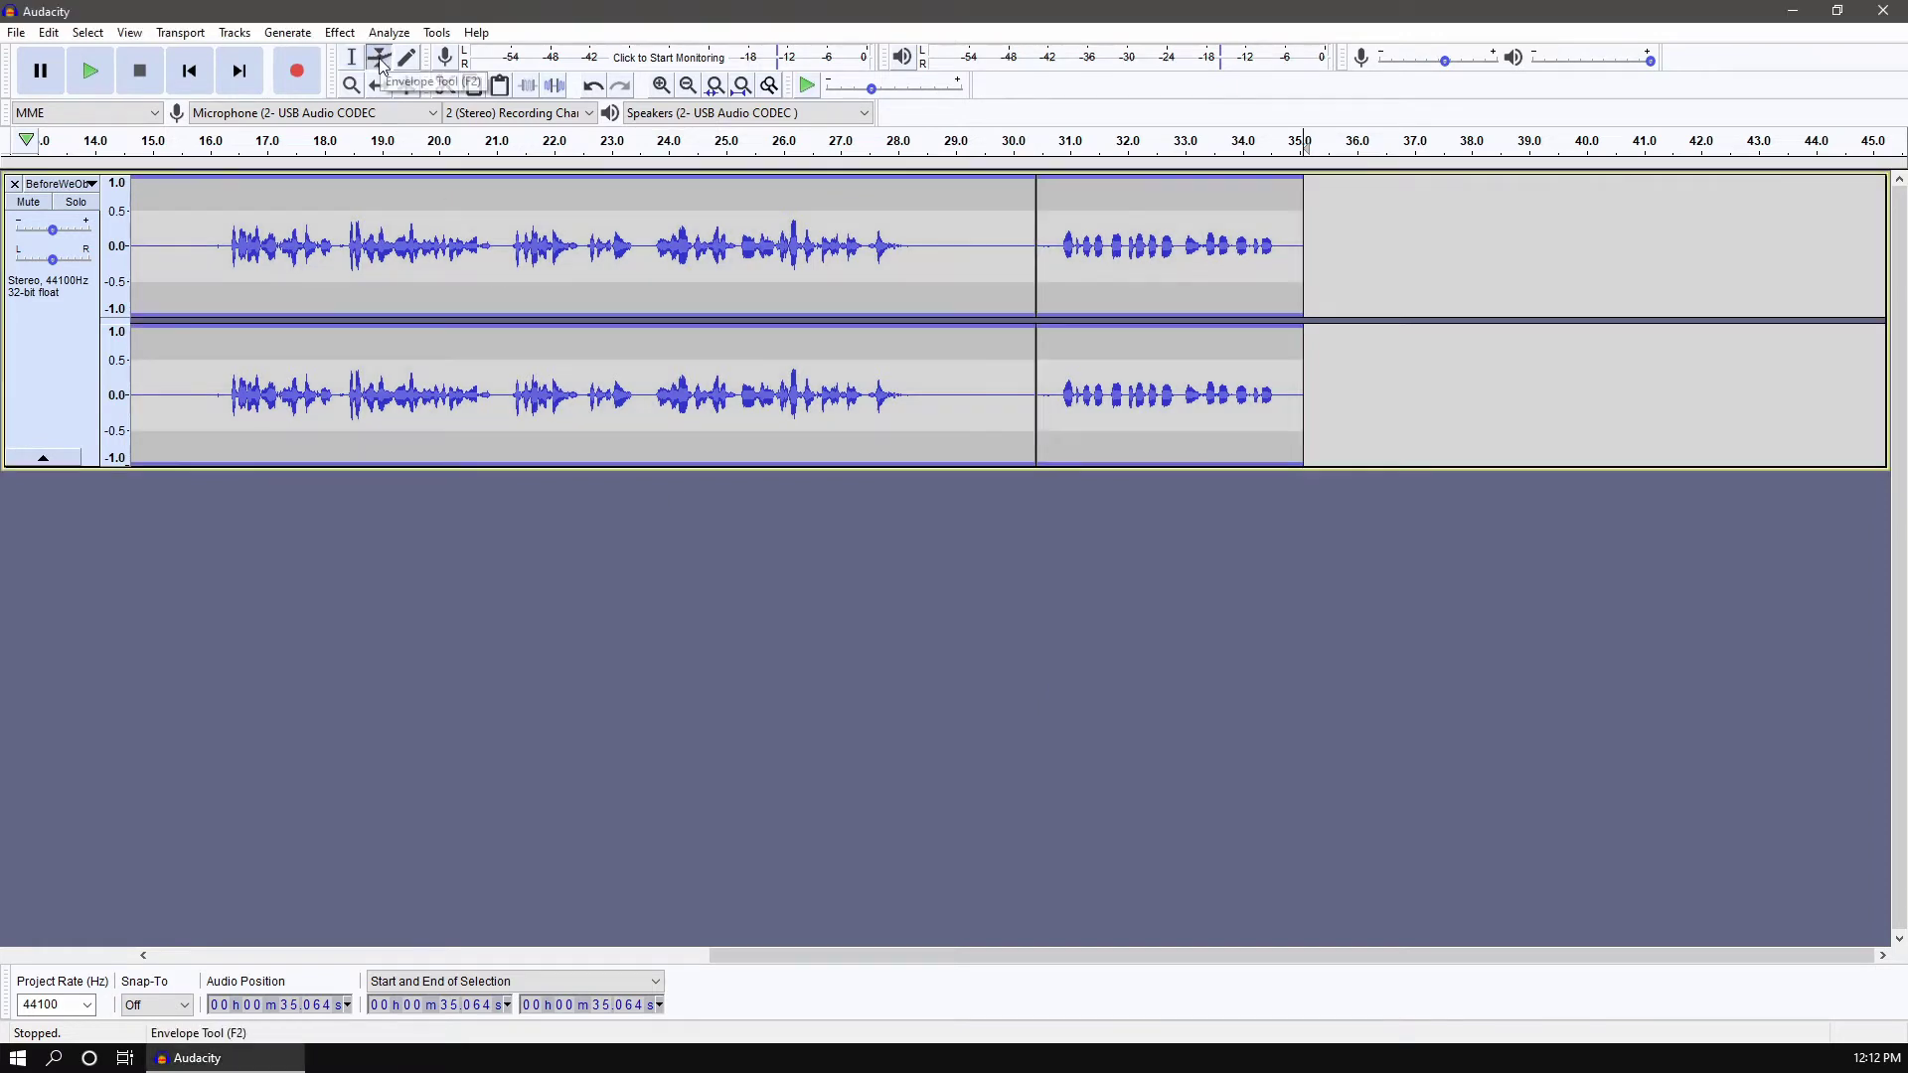
left_click(295, 246)
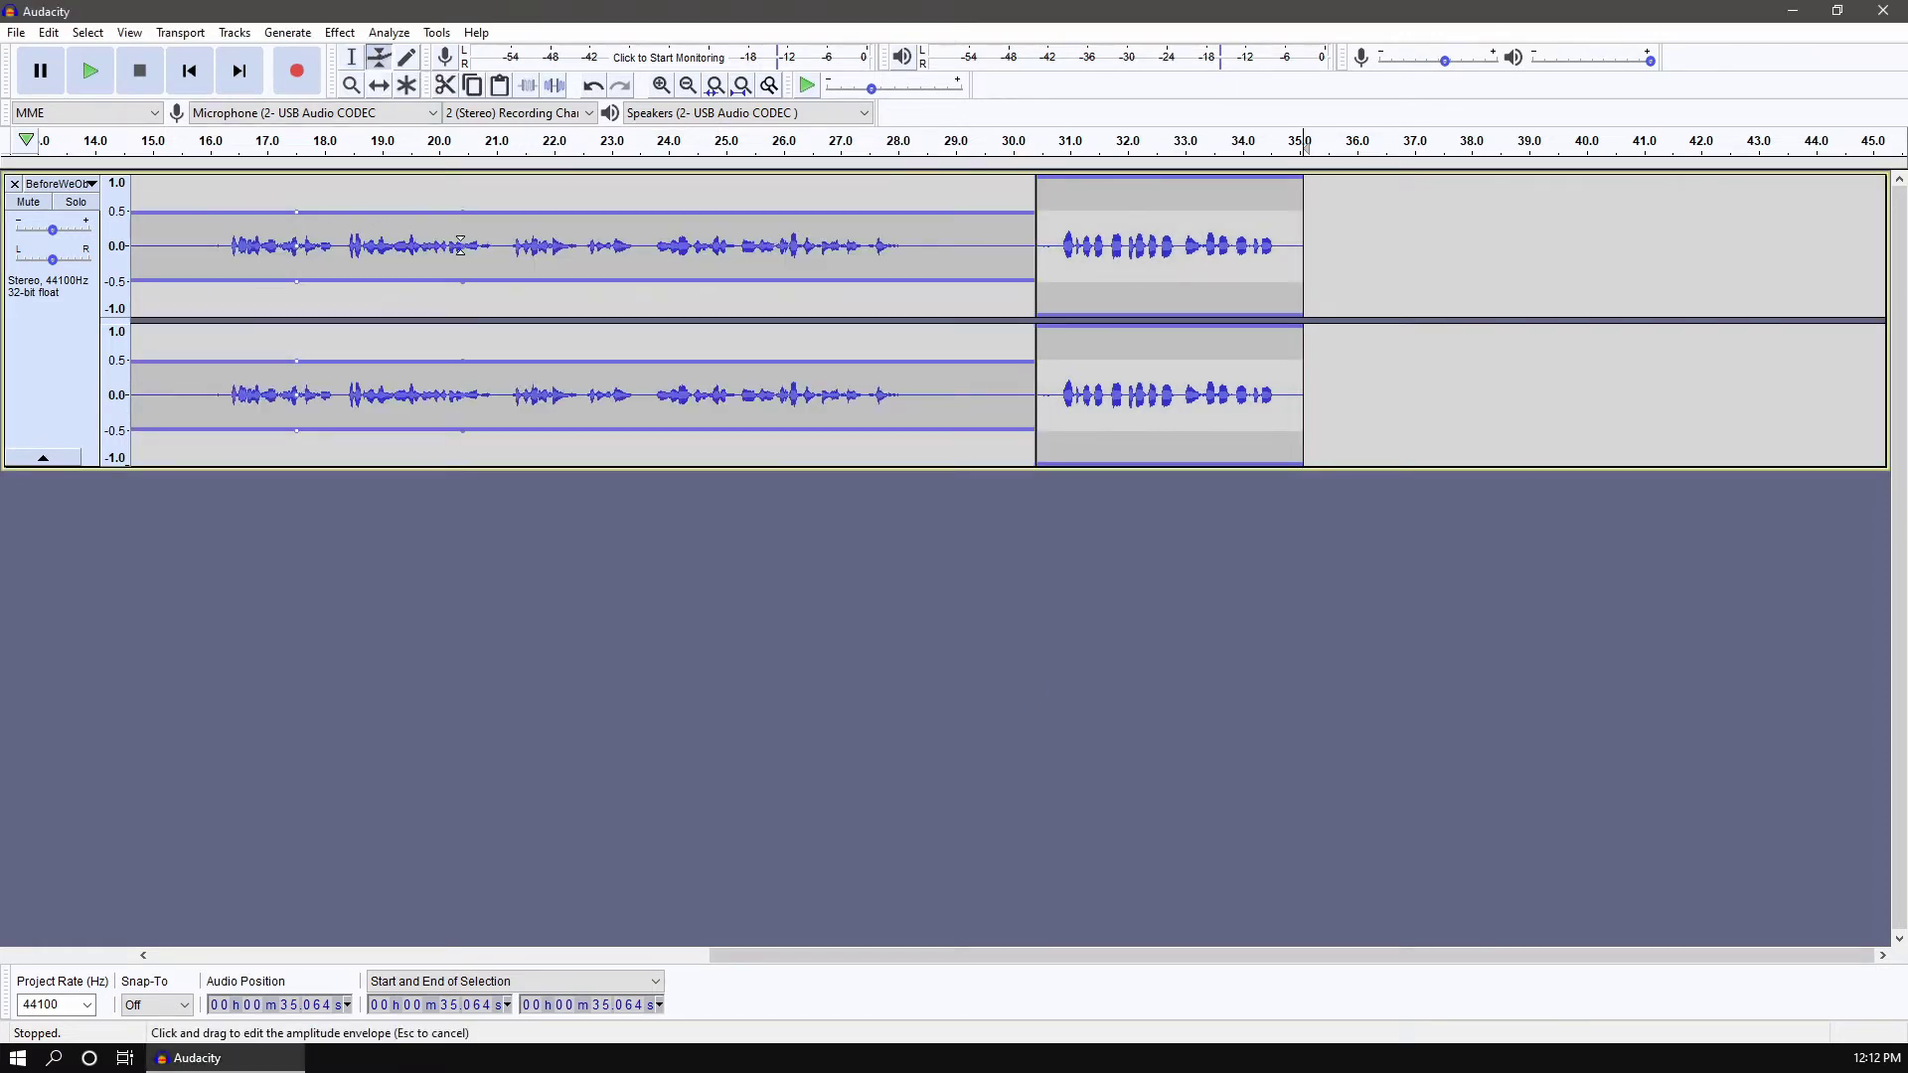
left_click_drag(462, 248, 462, 222)
left_click_drag(795, 260, 800, 281)
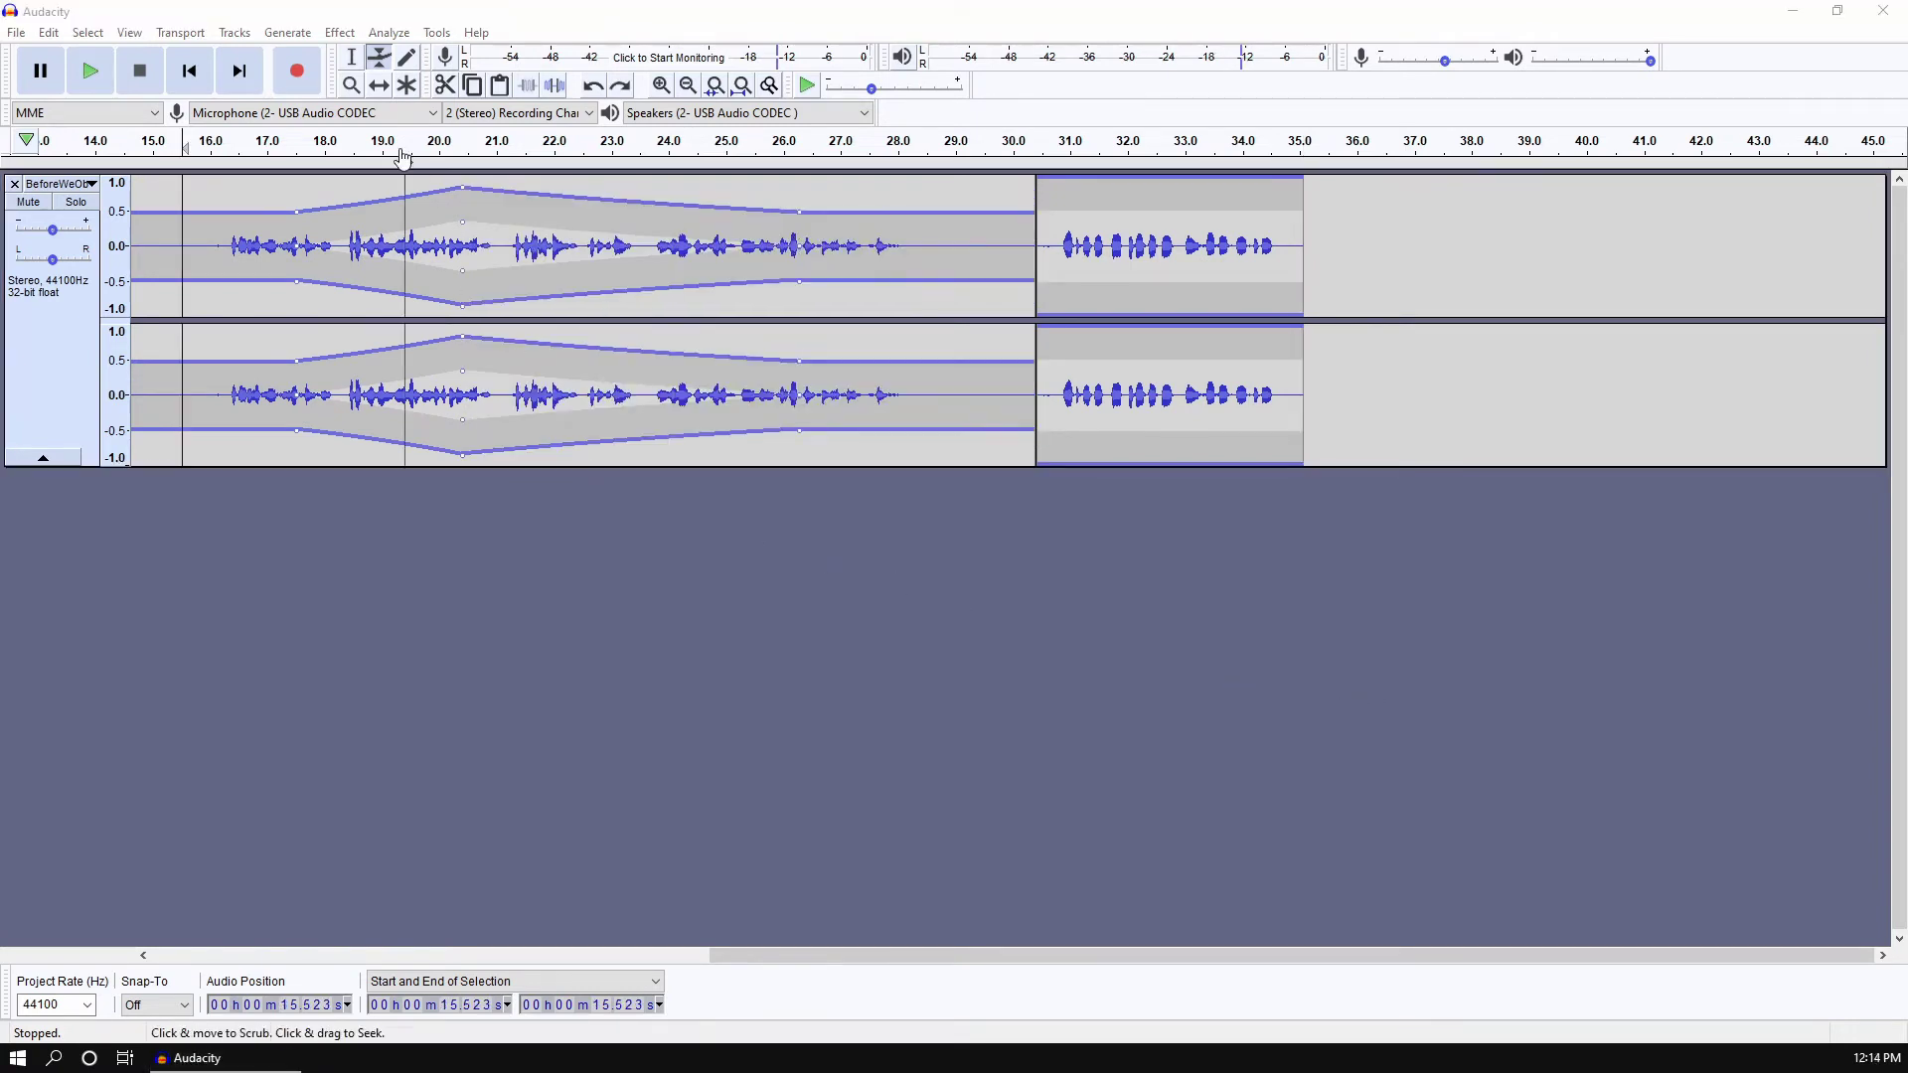
left_click(352, 56)
Split the clip at the edges of the 23.544–28.464 s selection.
left_click_drag(924, 249, 643, 256)
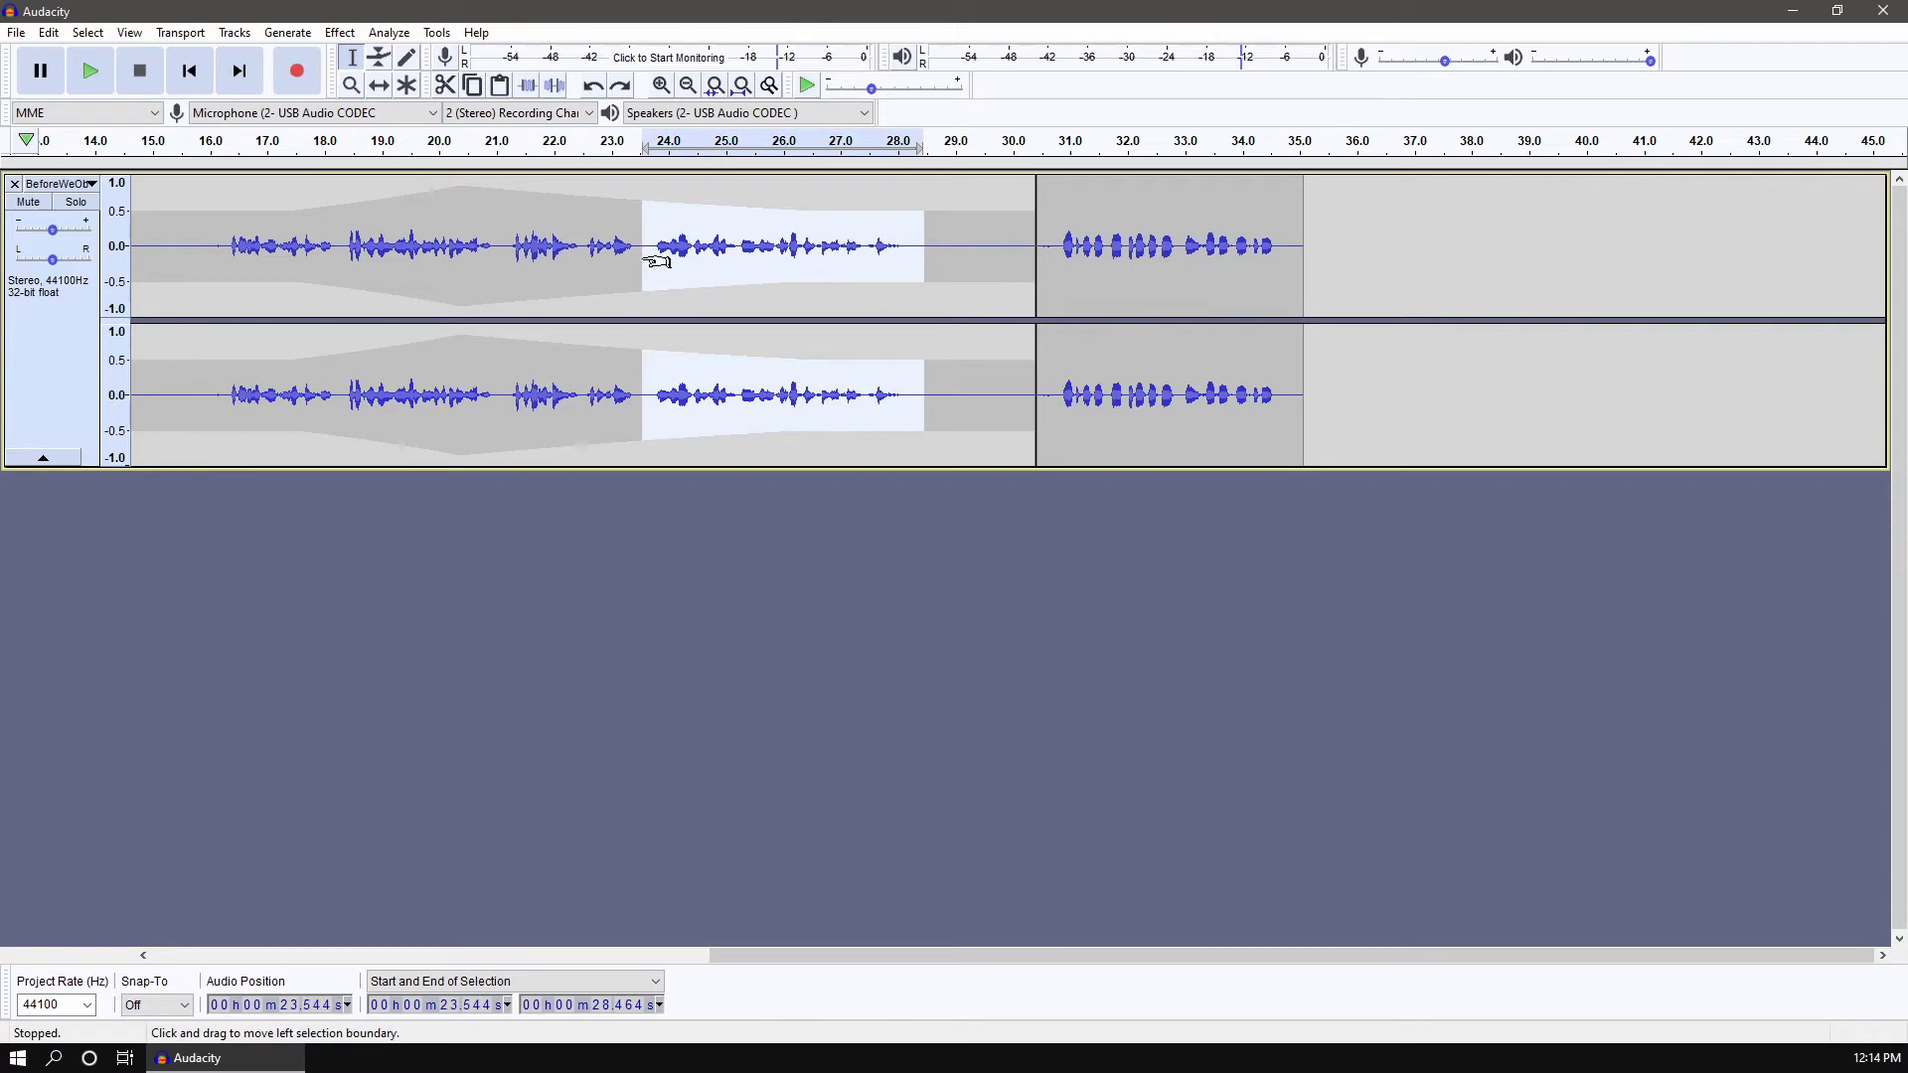
left_click(49, 33)
mouse_move(178, 252)
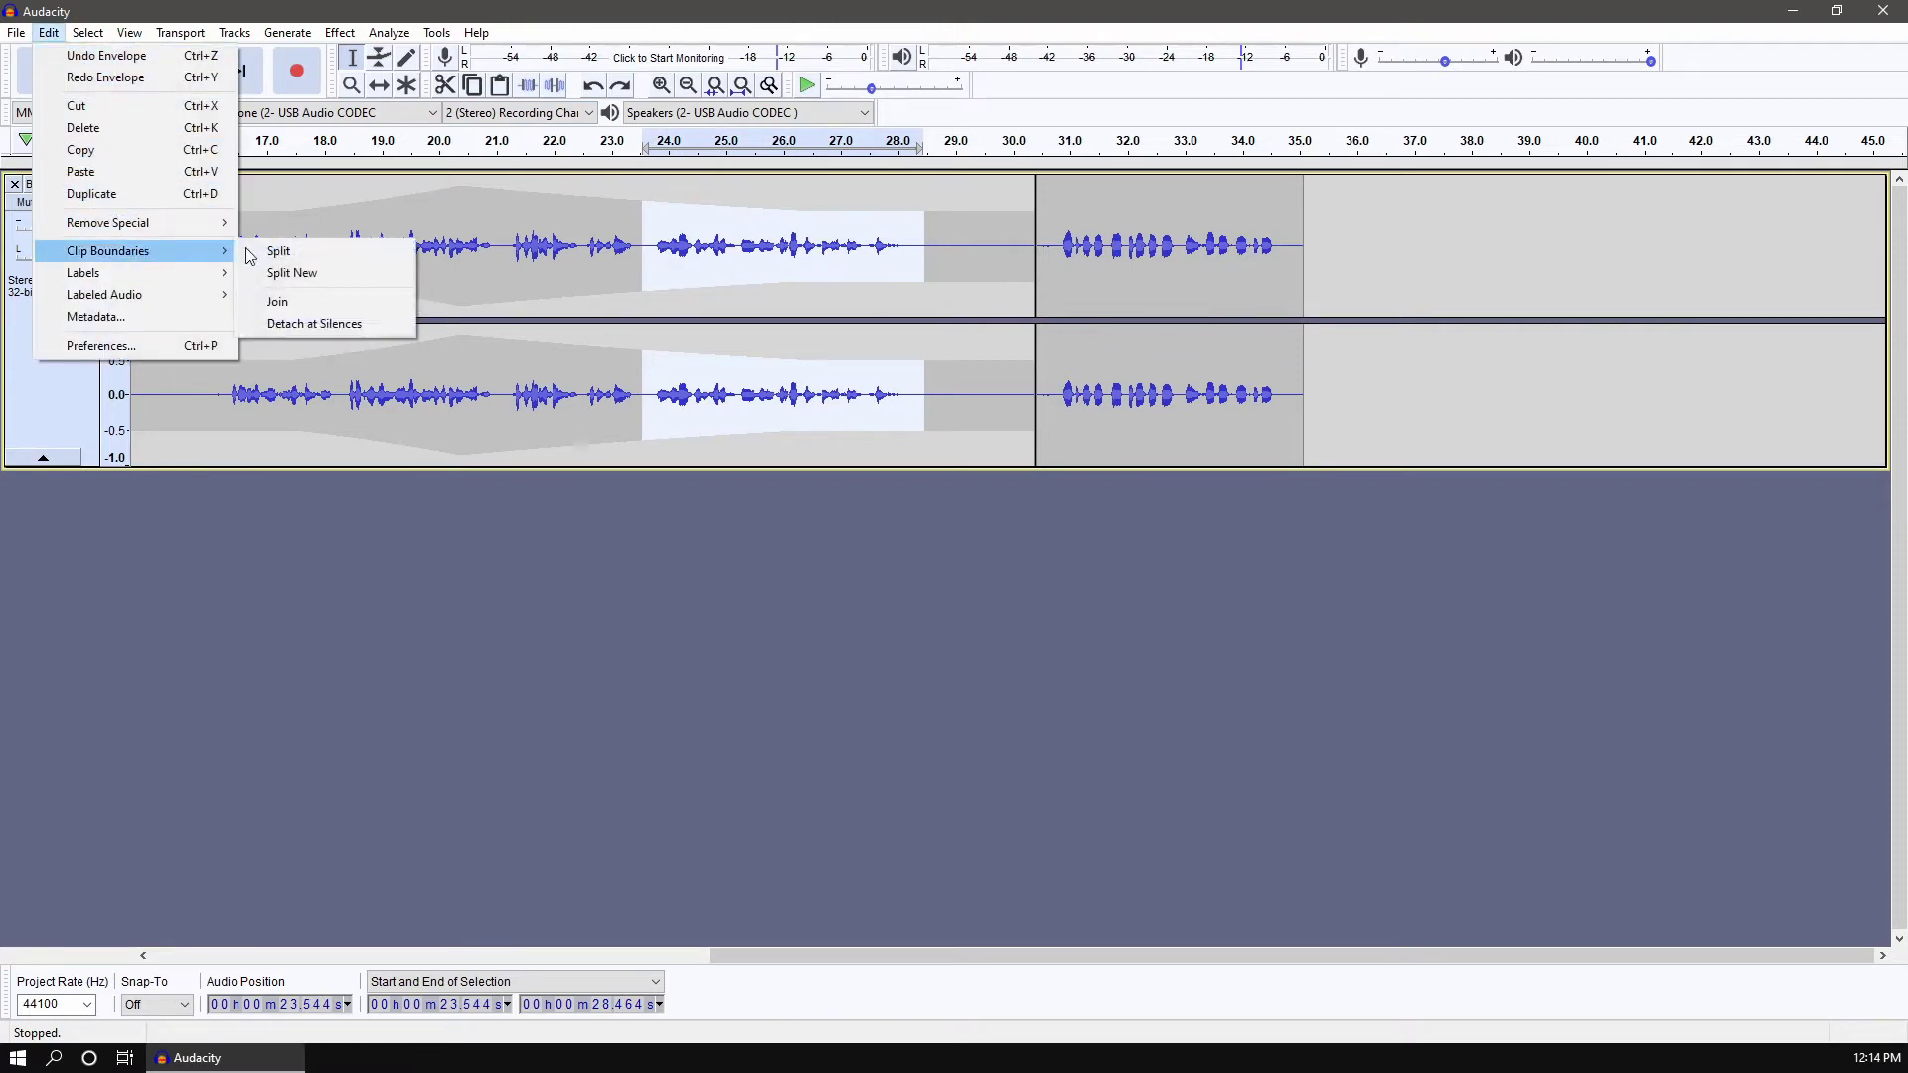
left_click(290, 251)
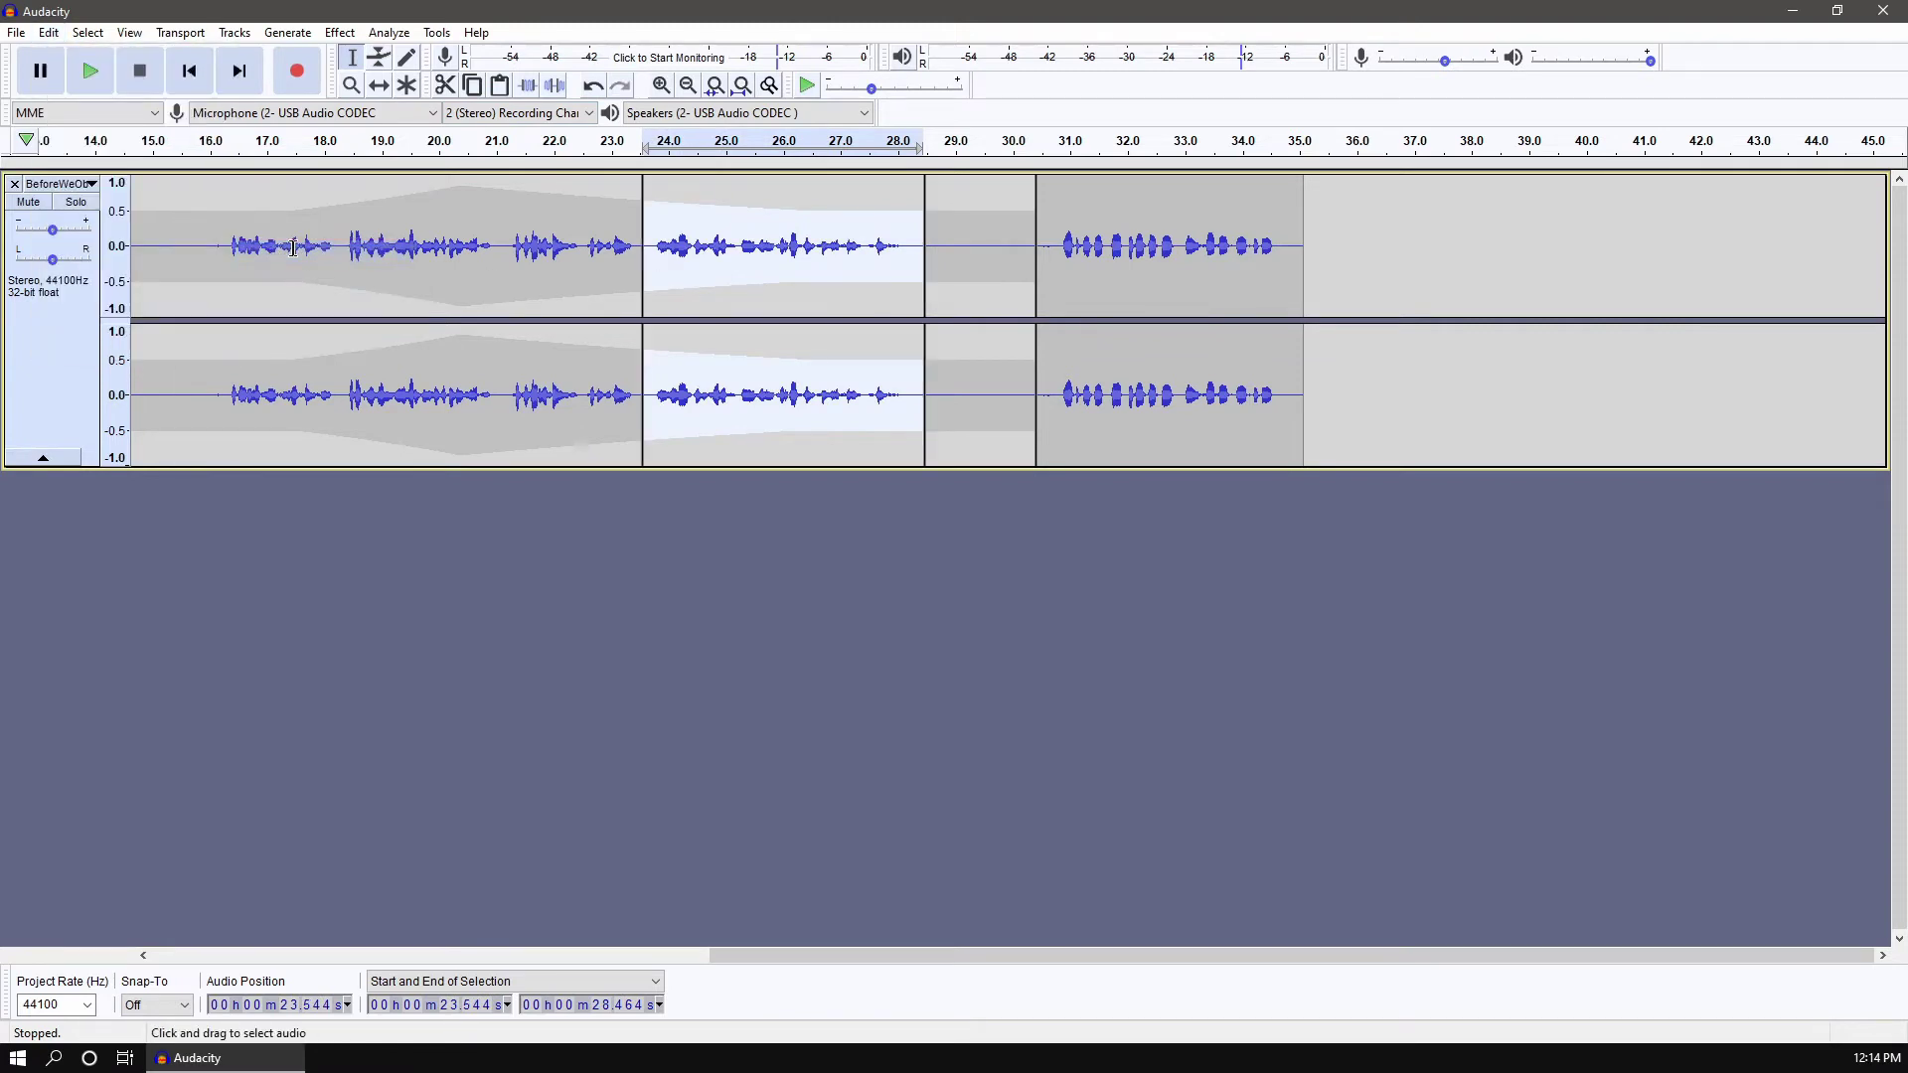
Time-shift the later clips right so the split section sits at 24.08–29.00 s.
left_click(378, 85)
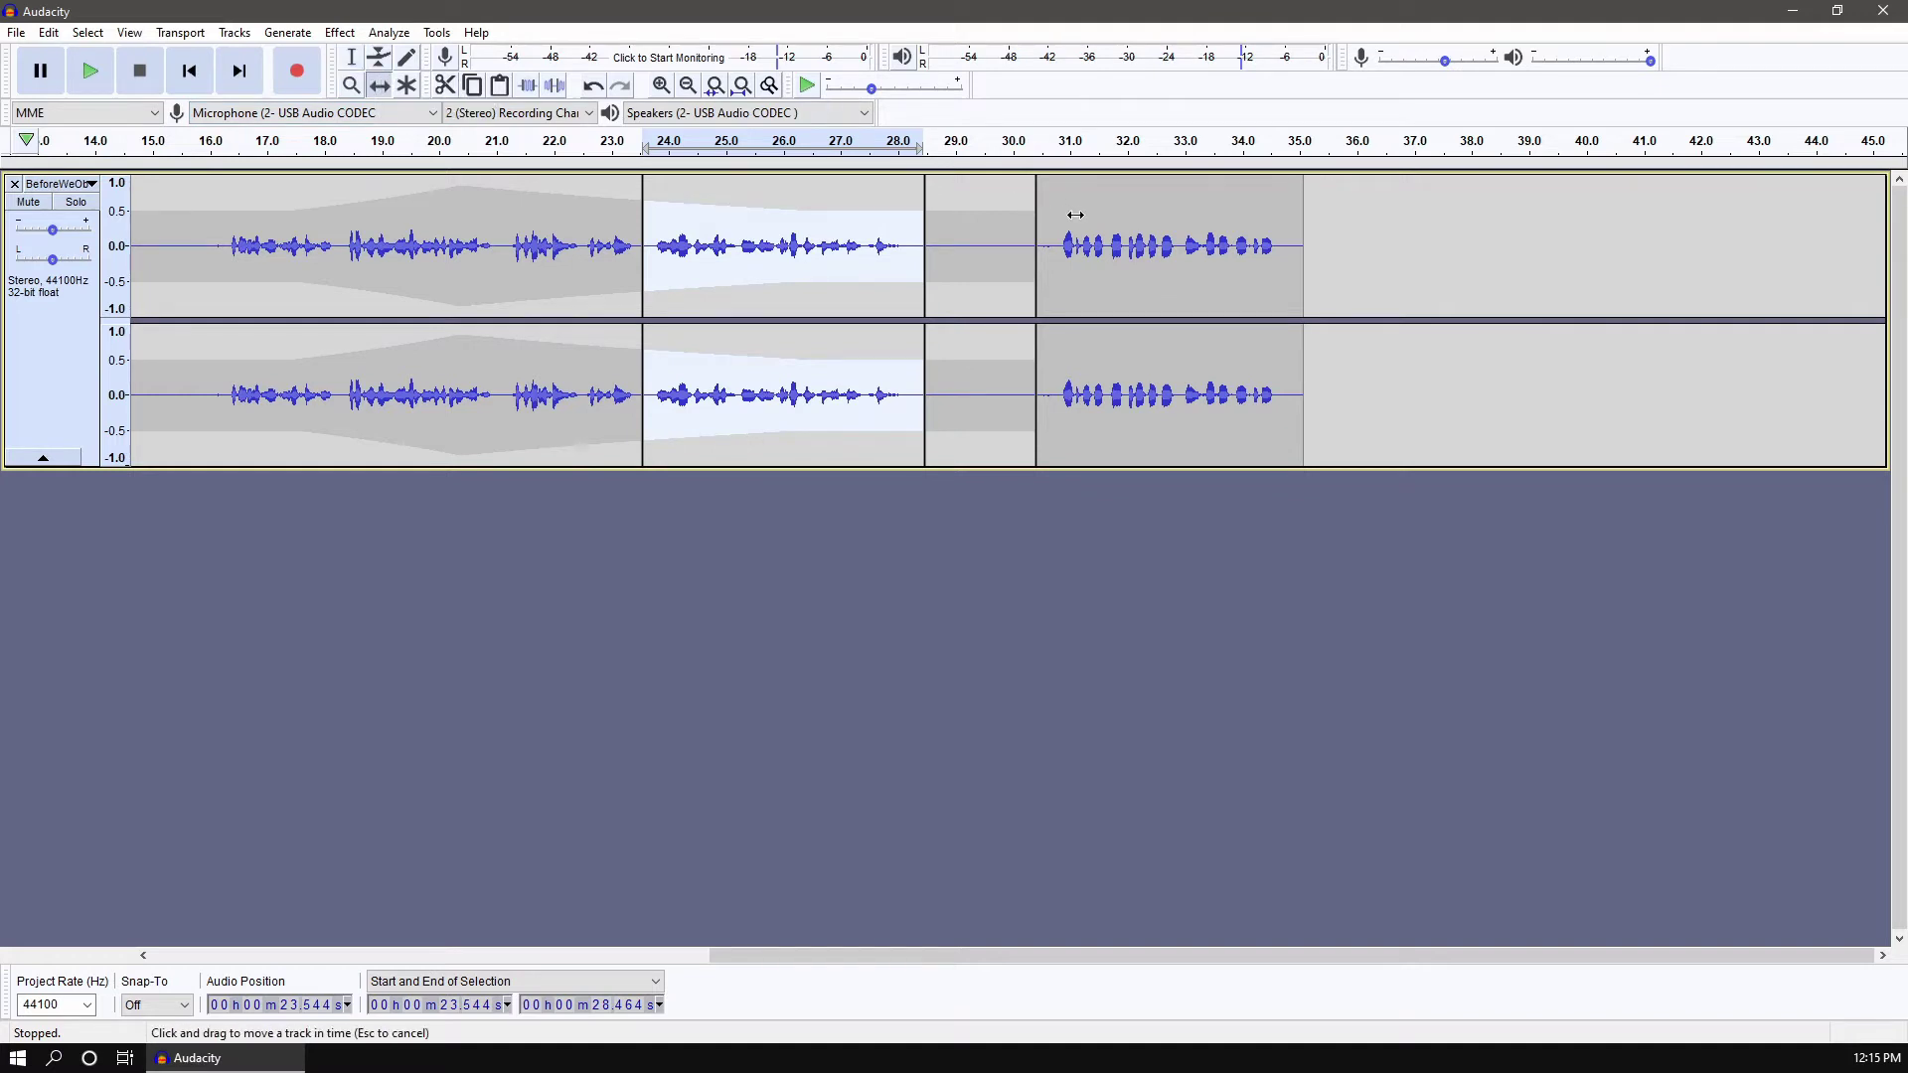
left_click_drag(1073, 212, 1216, 214)
left_click_drag(976, 215, 1053, 214)
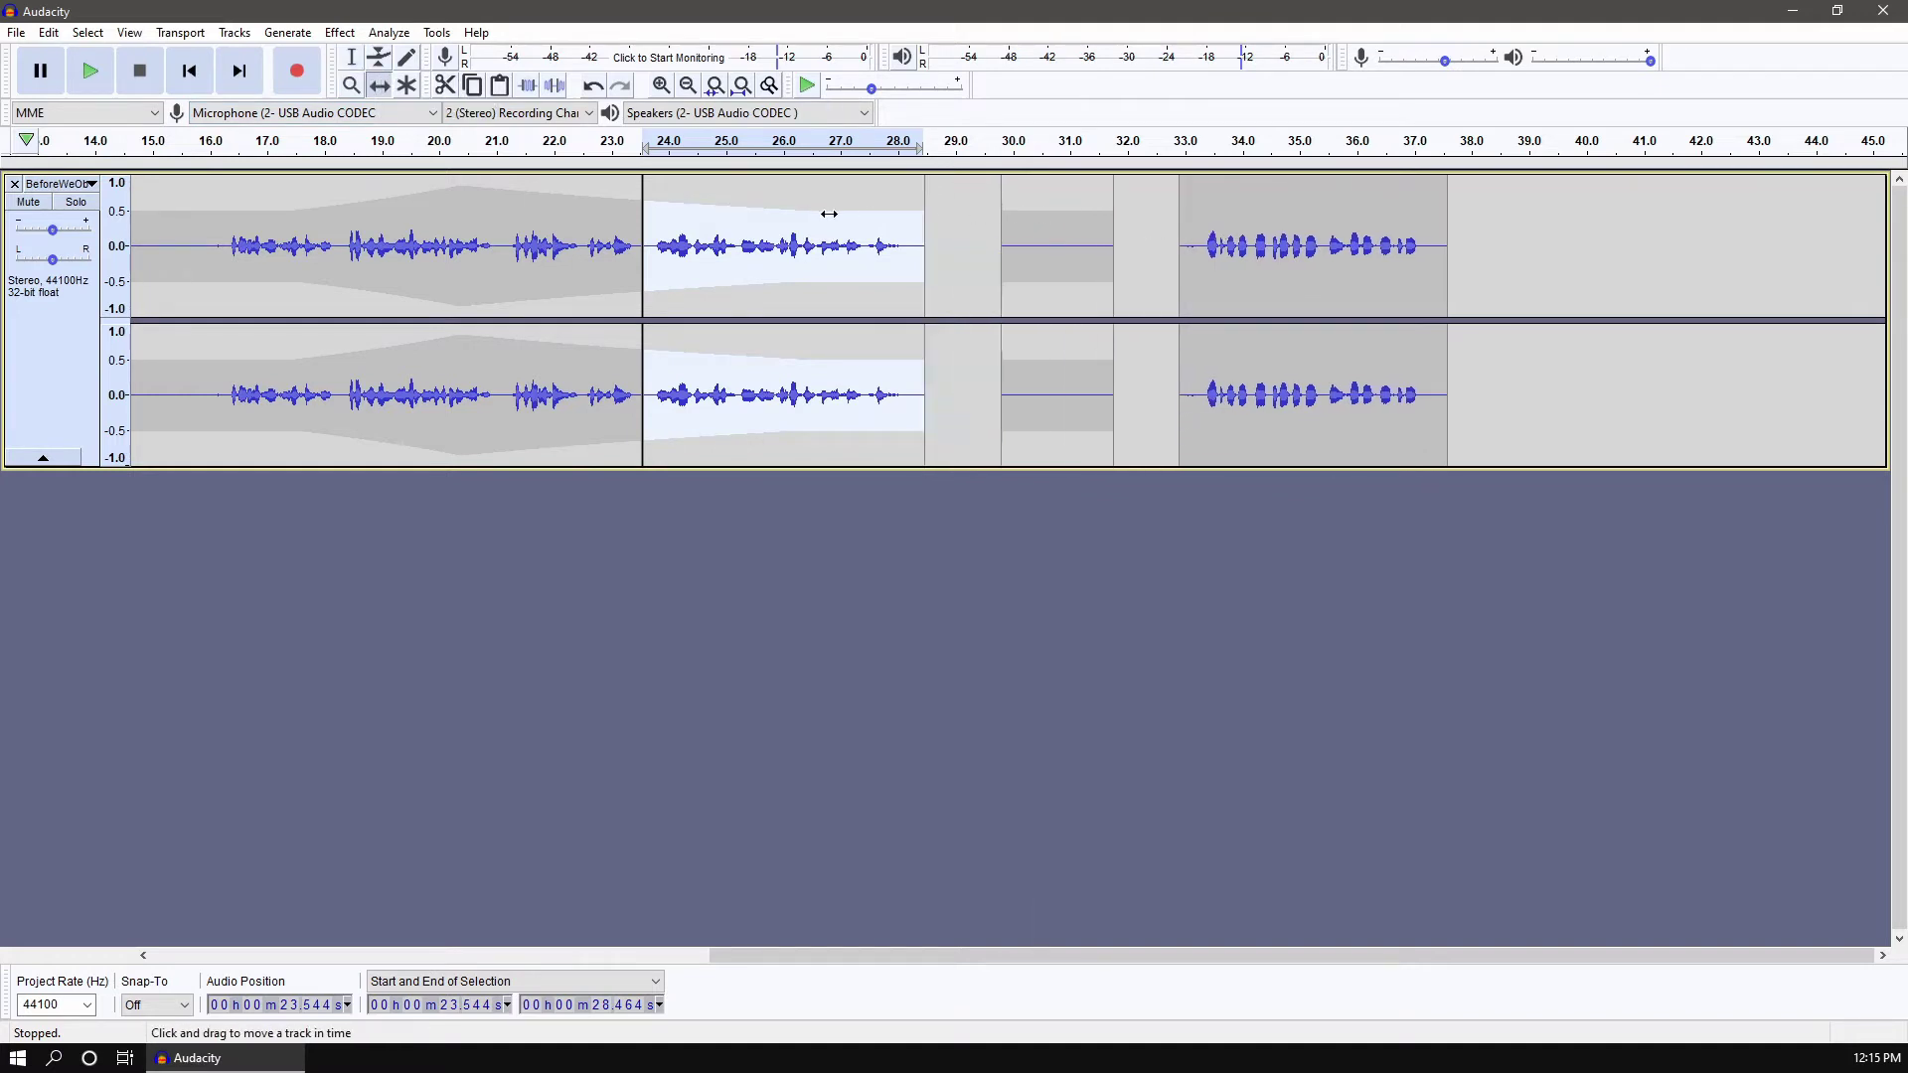
mouse_move(831, 213)
left_mouse_down()
mouse_move(885, 212)
mouse_move(861, 212)
left_mouse_up()
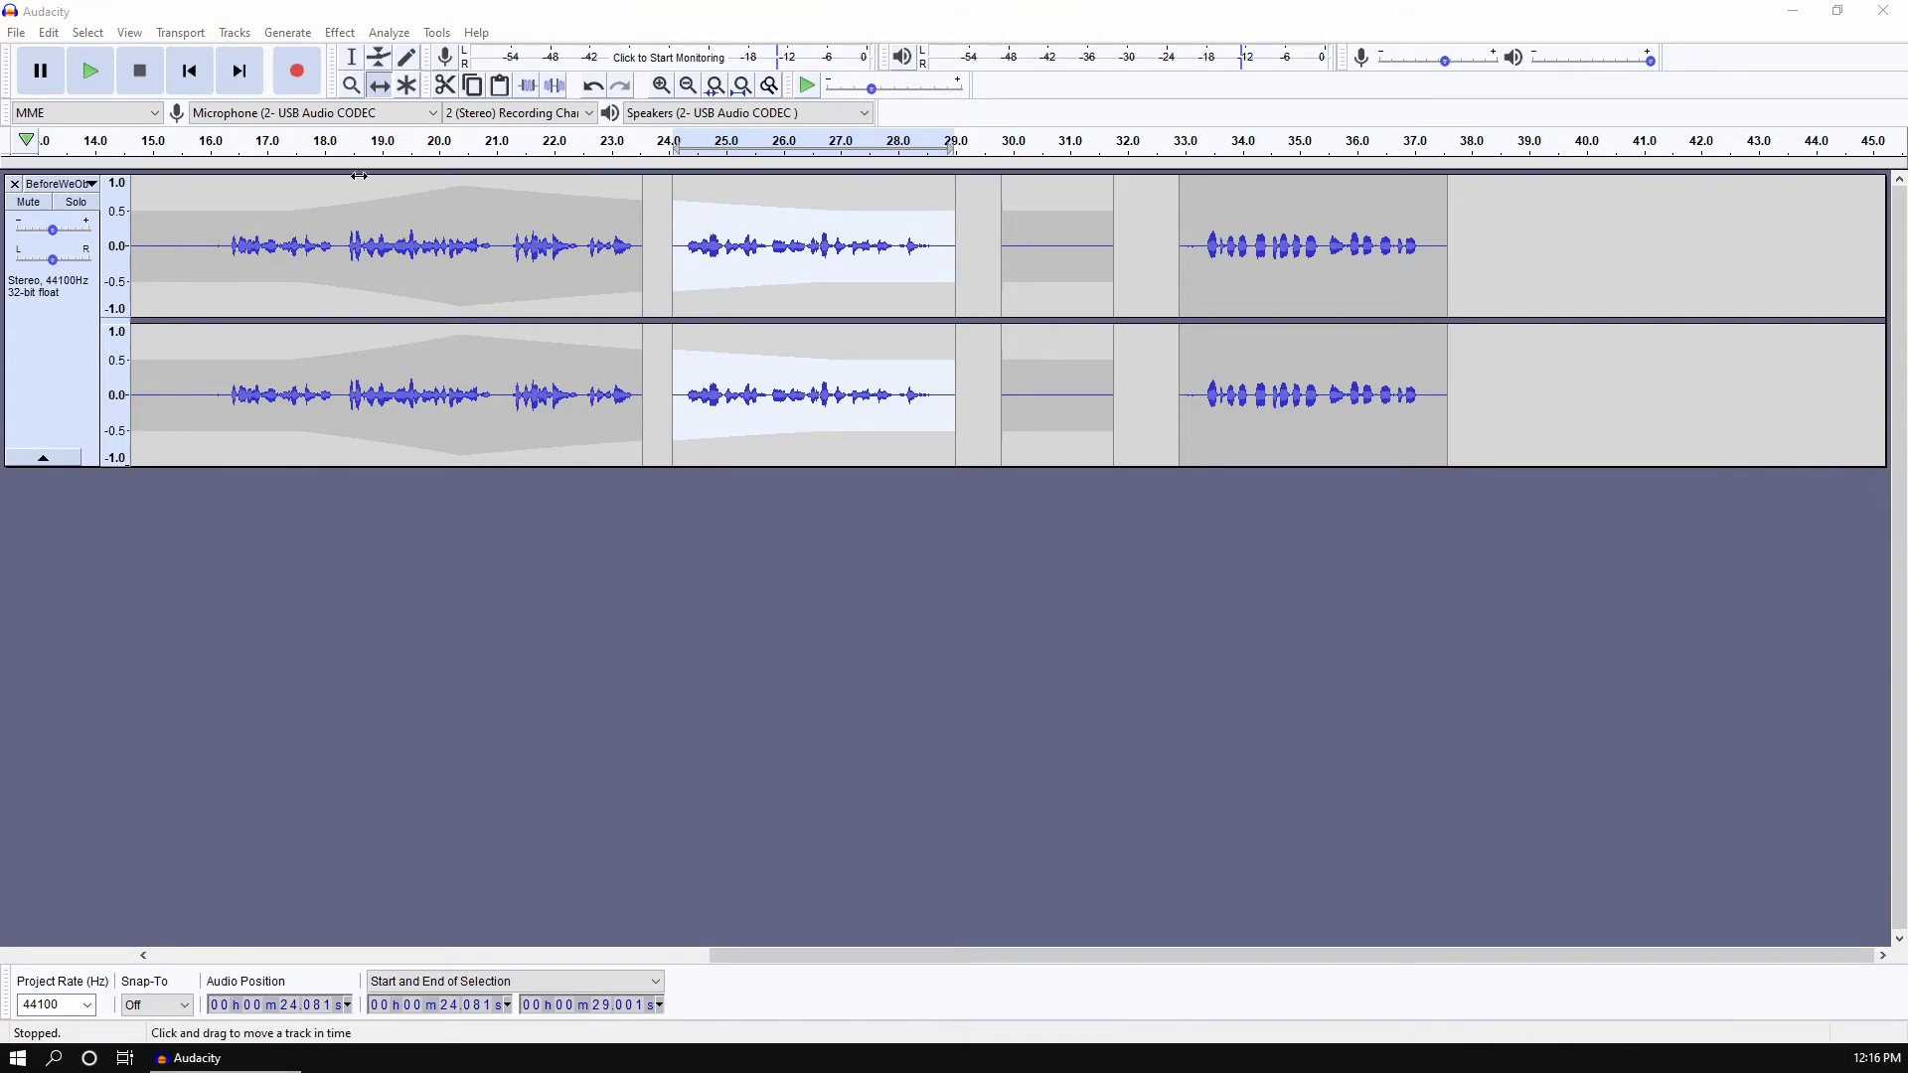
Add a label named 'Intro' over the 15.765–18.381 s selection.
left_click(351, 56)
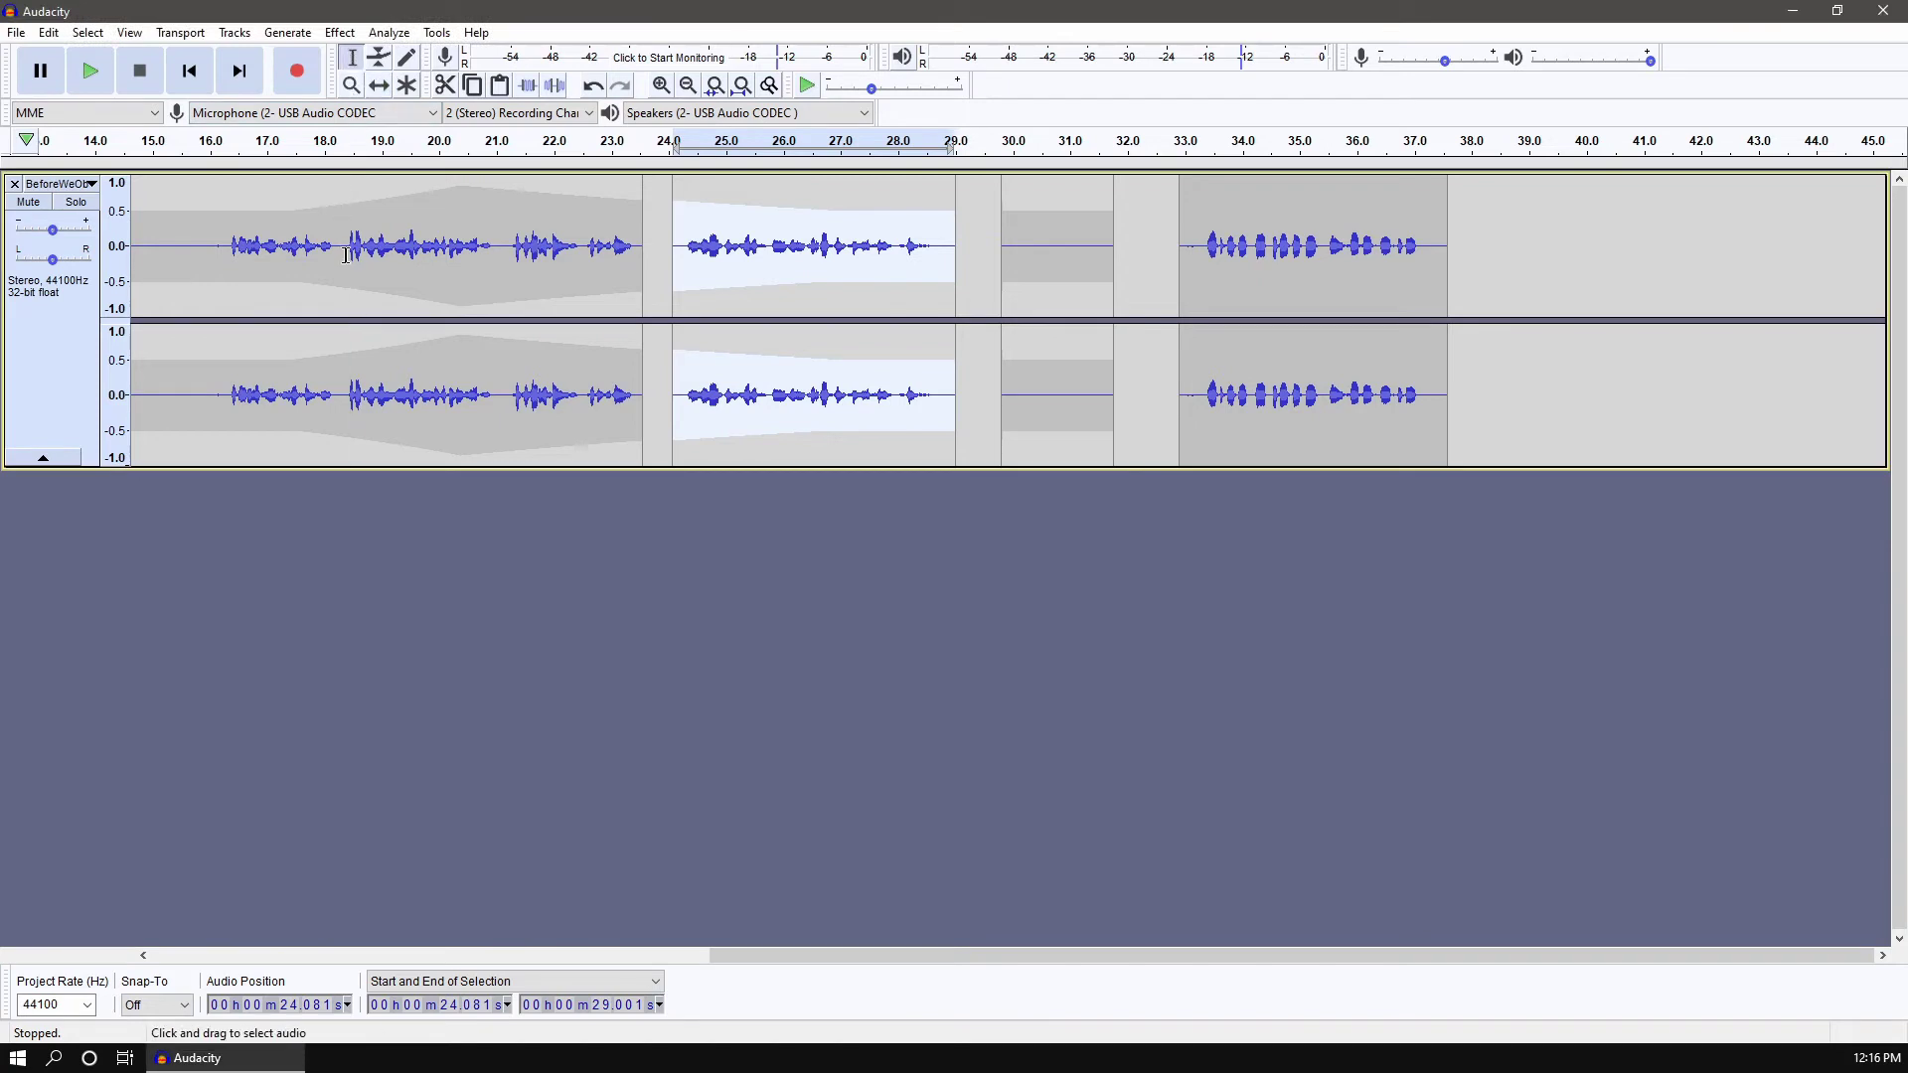
left_click_drag(347, 224, 197, 261)
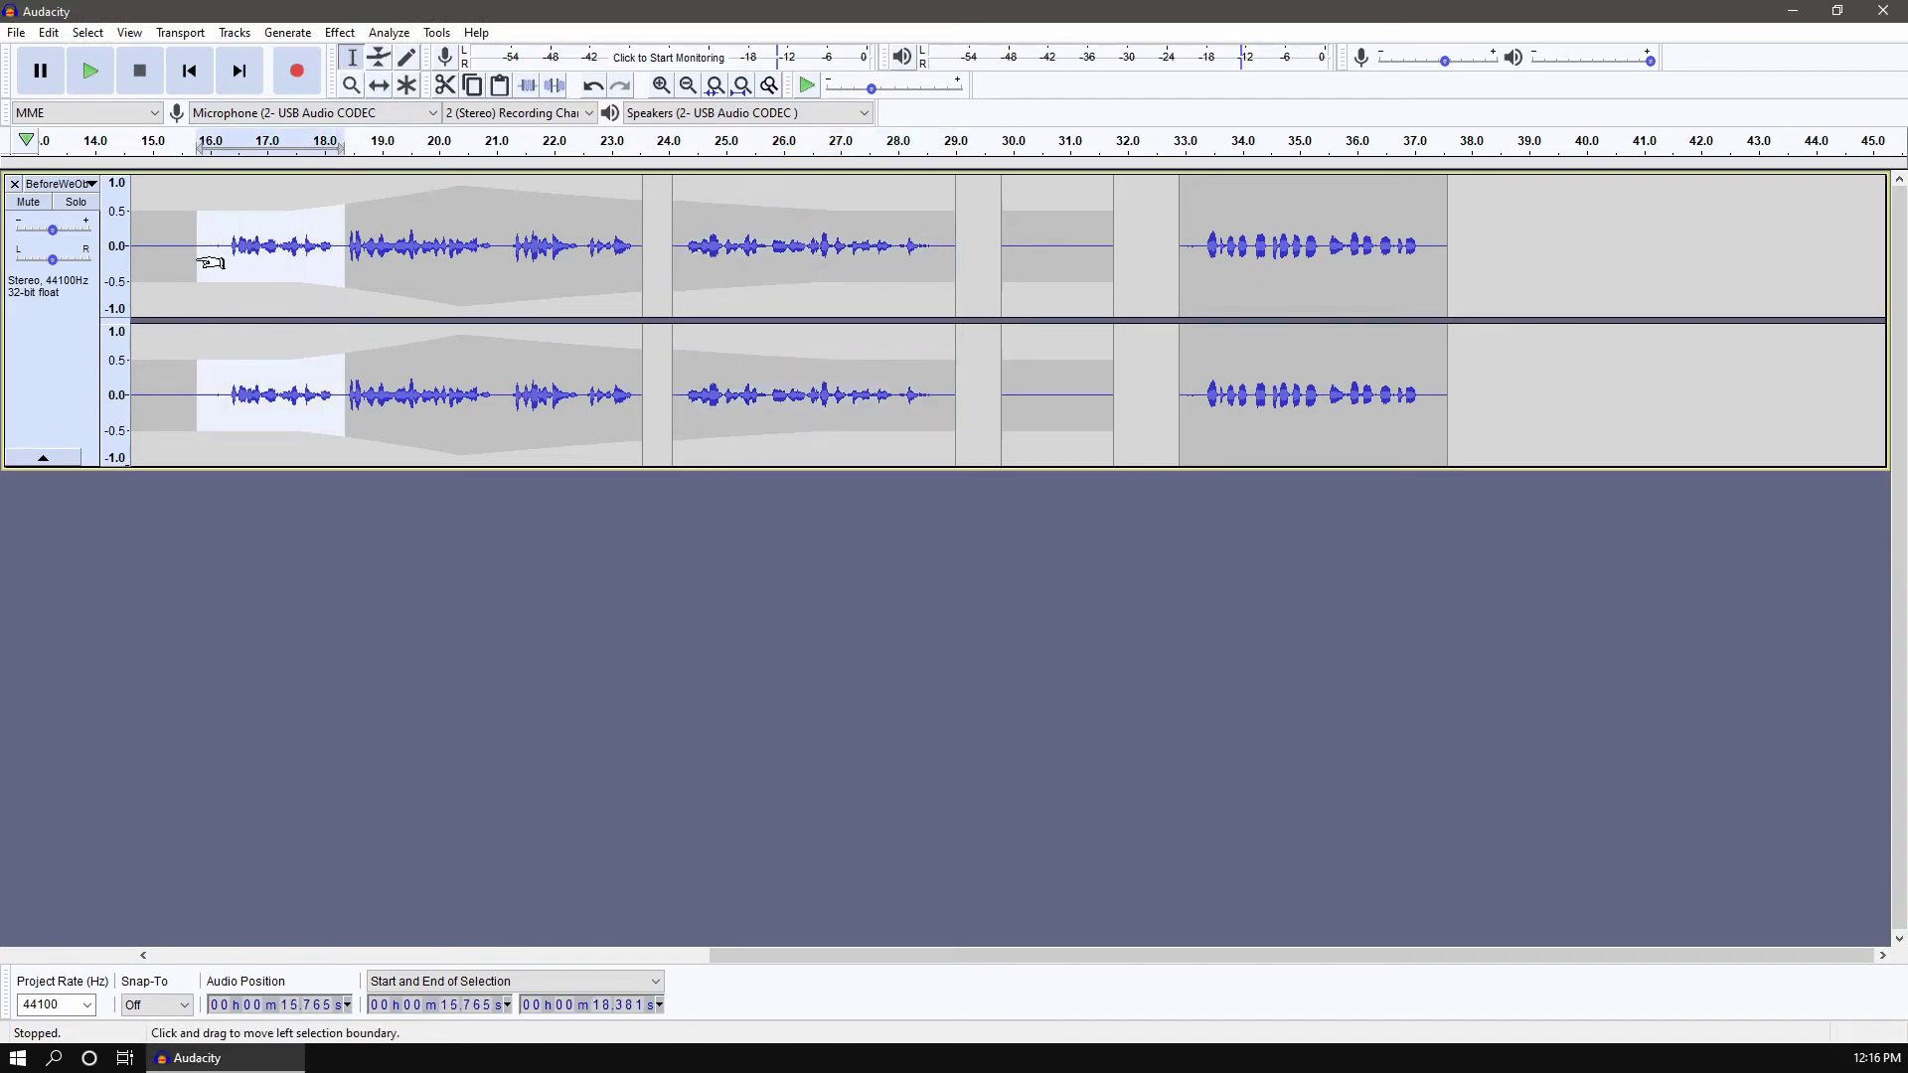
left_click(49, 33)
mouse_move(127, 276)
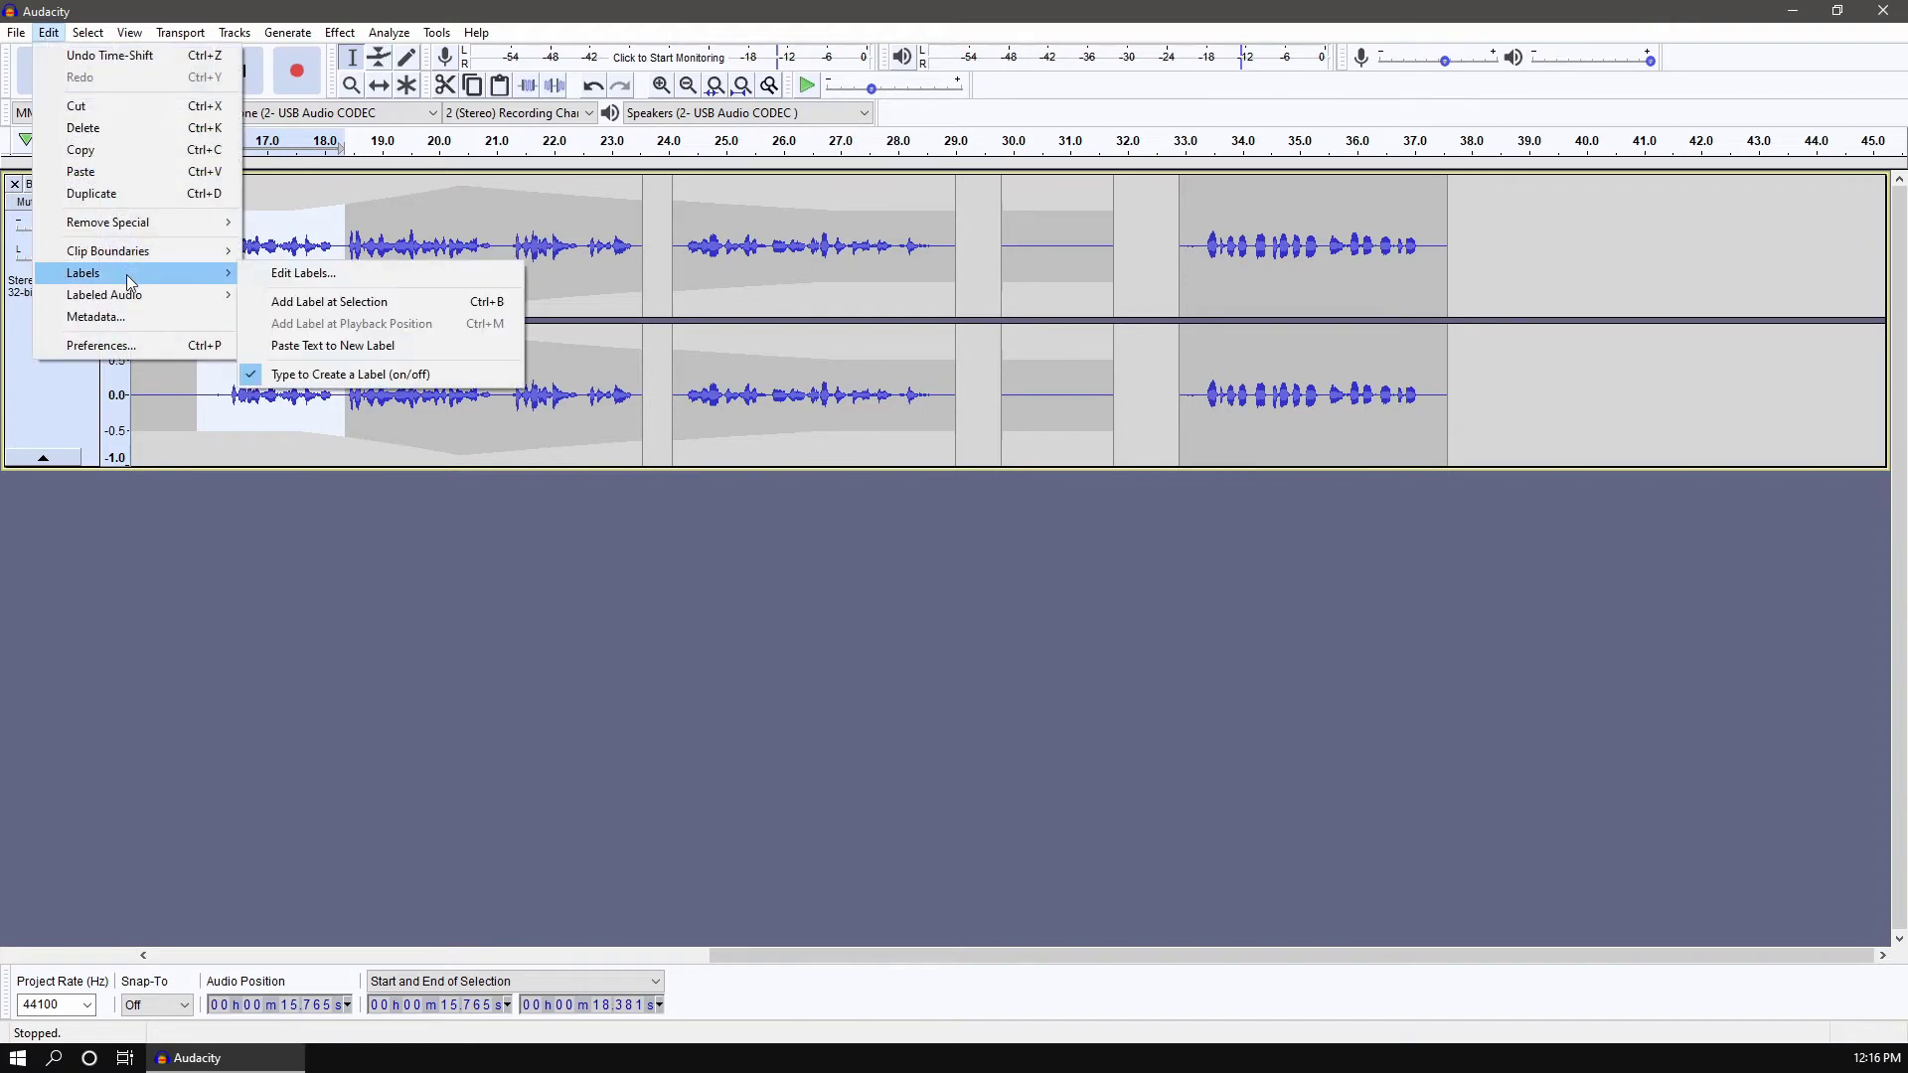
left_click(359, 310)
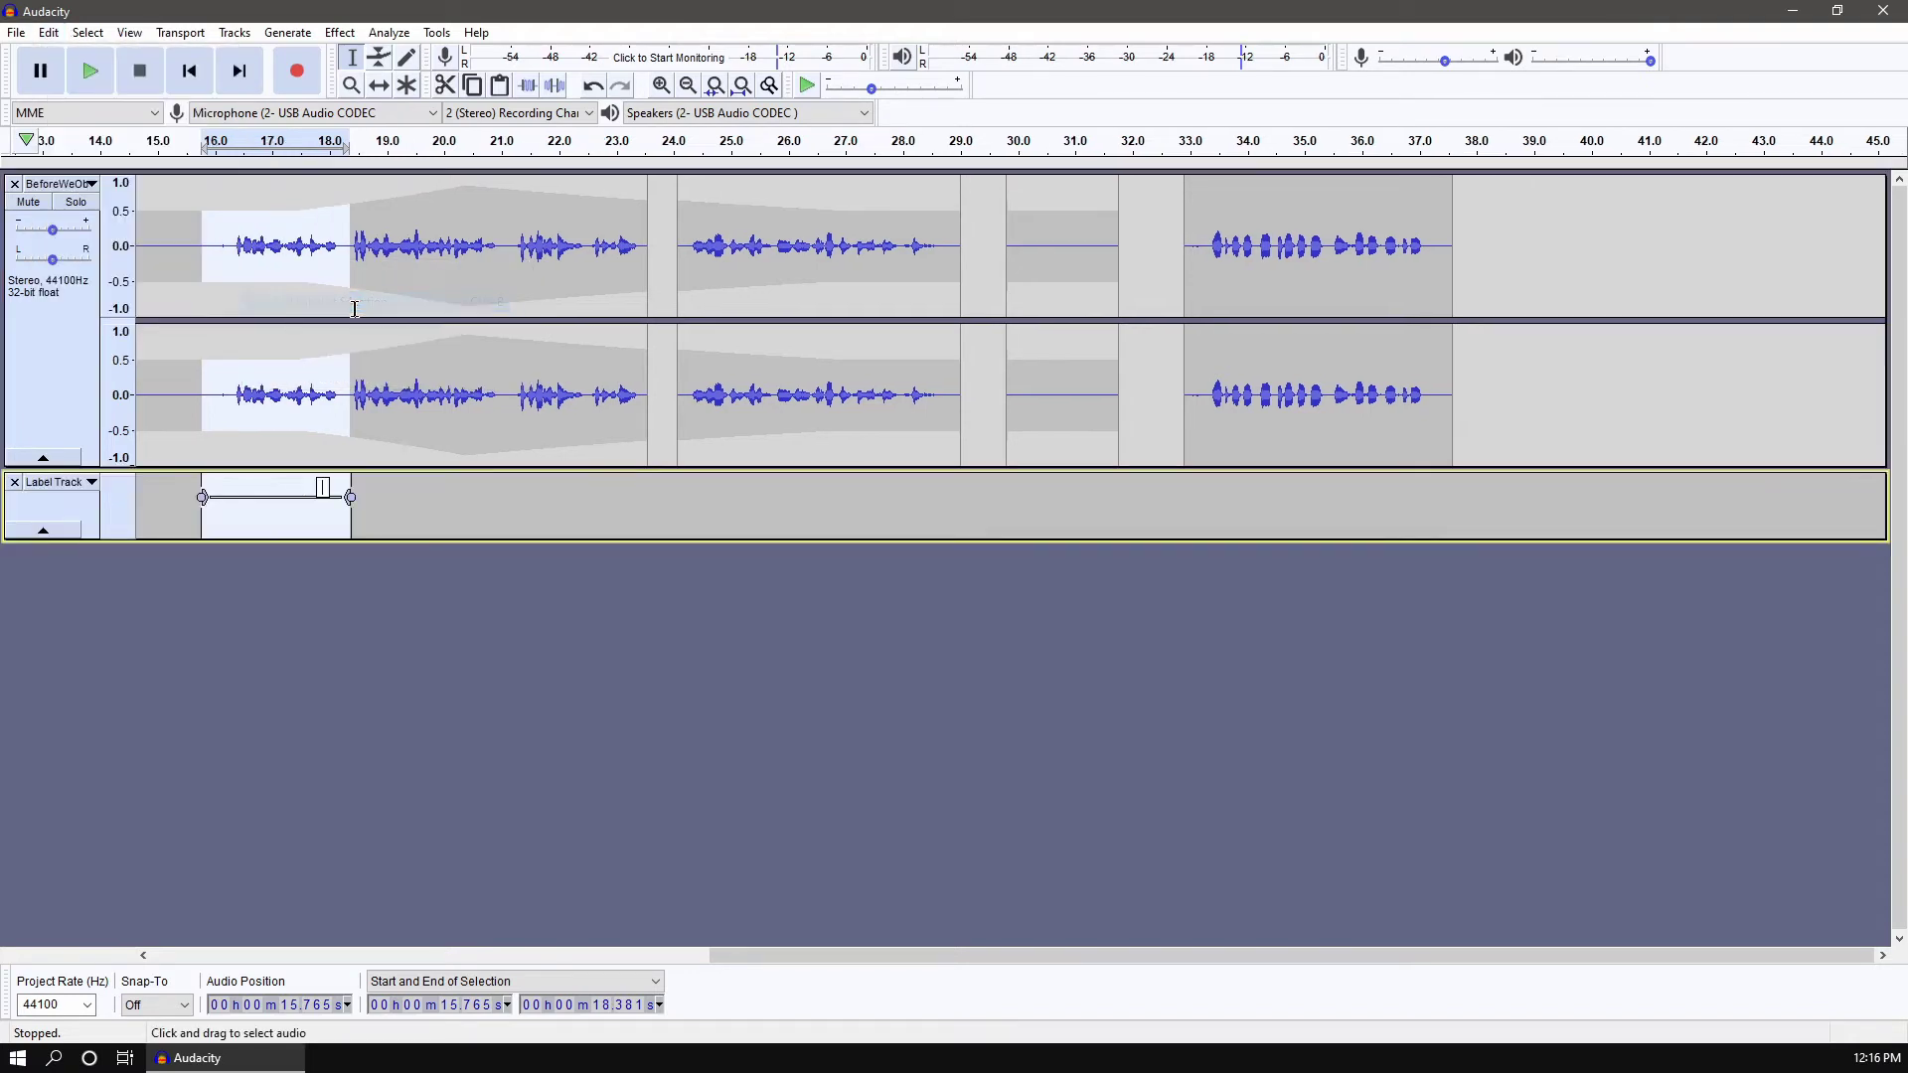
type("Intro")
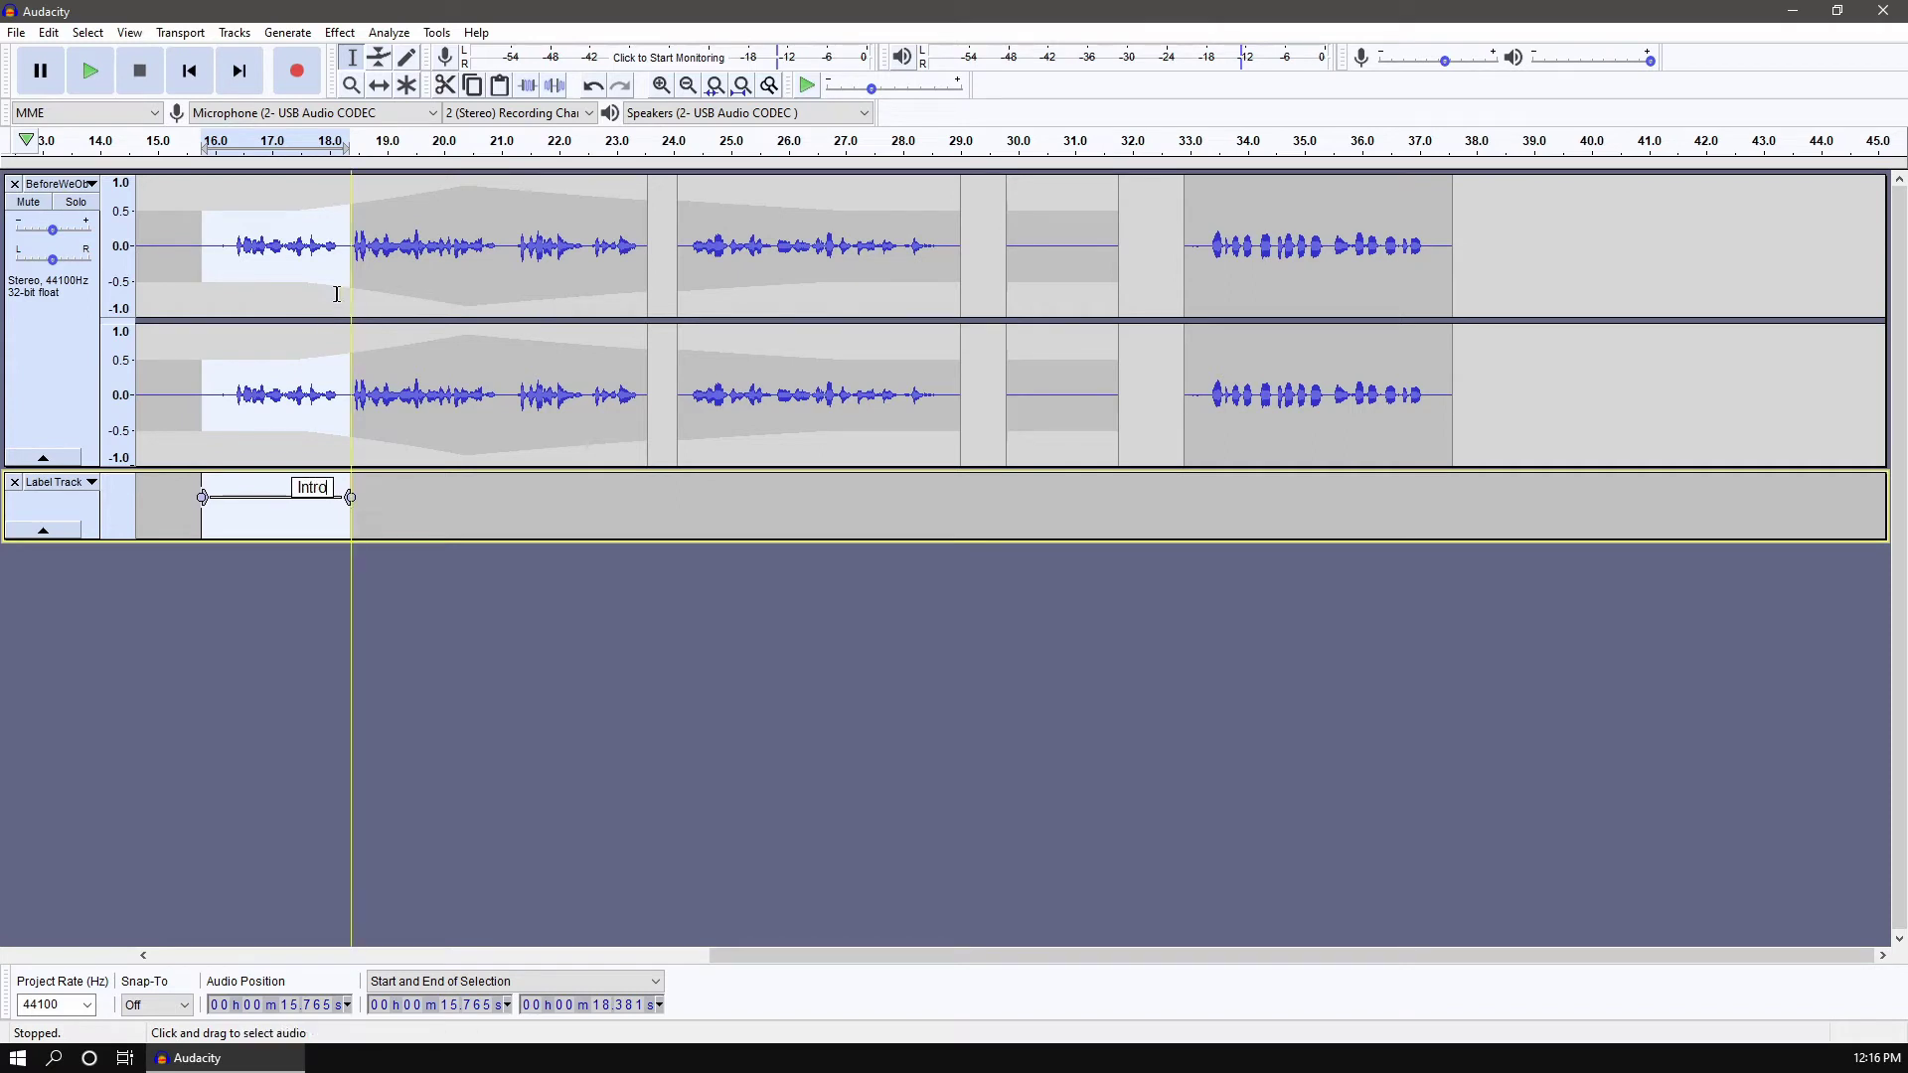
Split the voice clip at both edges of the Intro section.
left_click(46, 36)
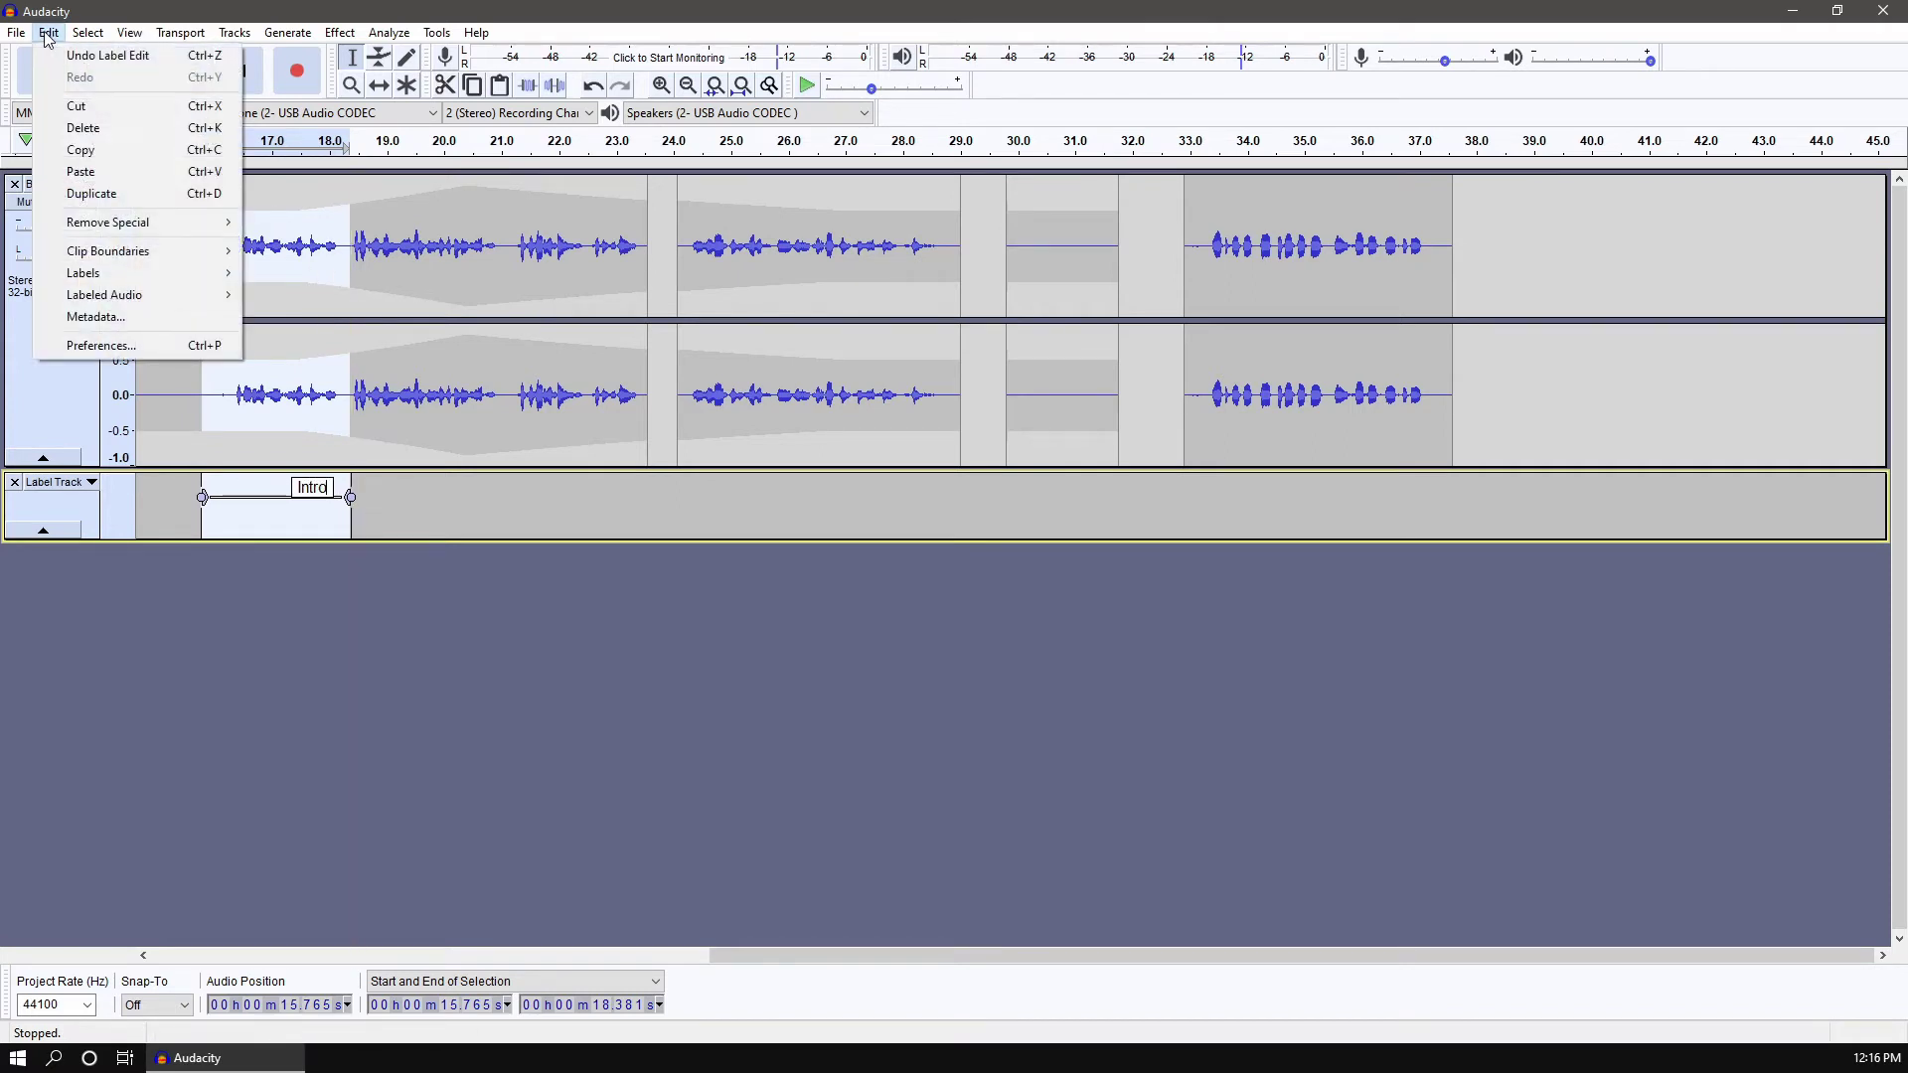
mouse_move(179, 250)
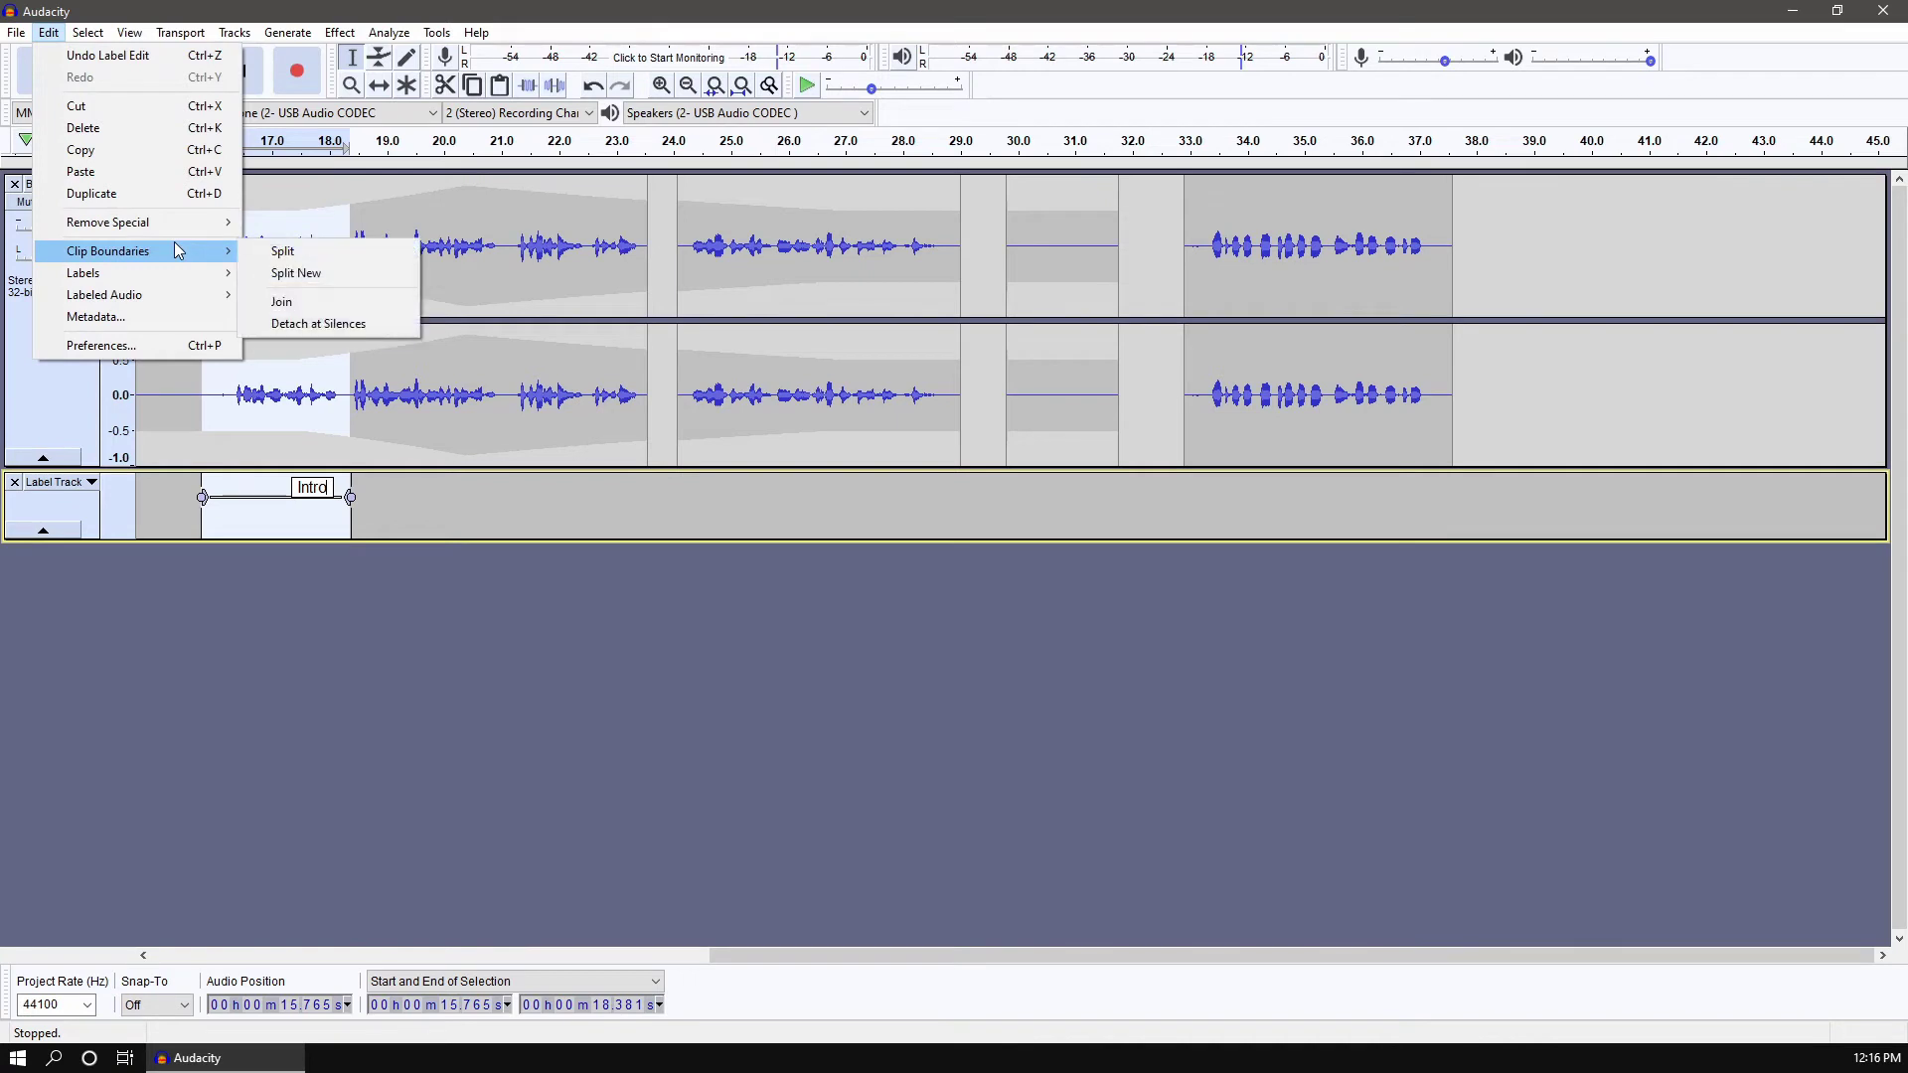
left_click(279, 249)
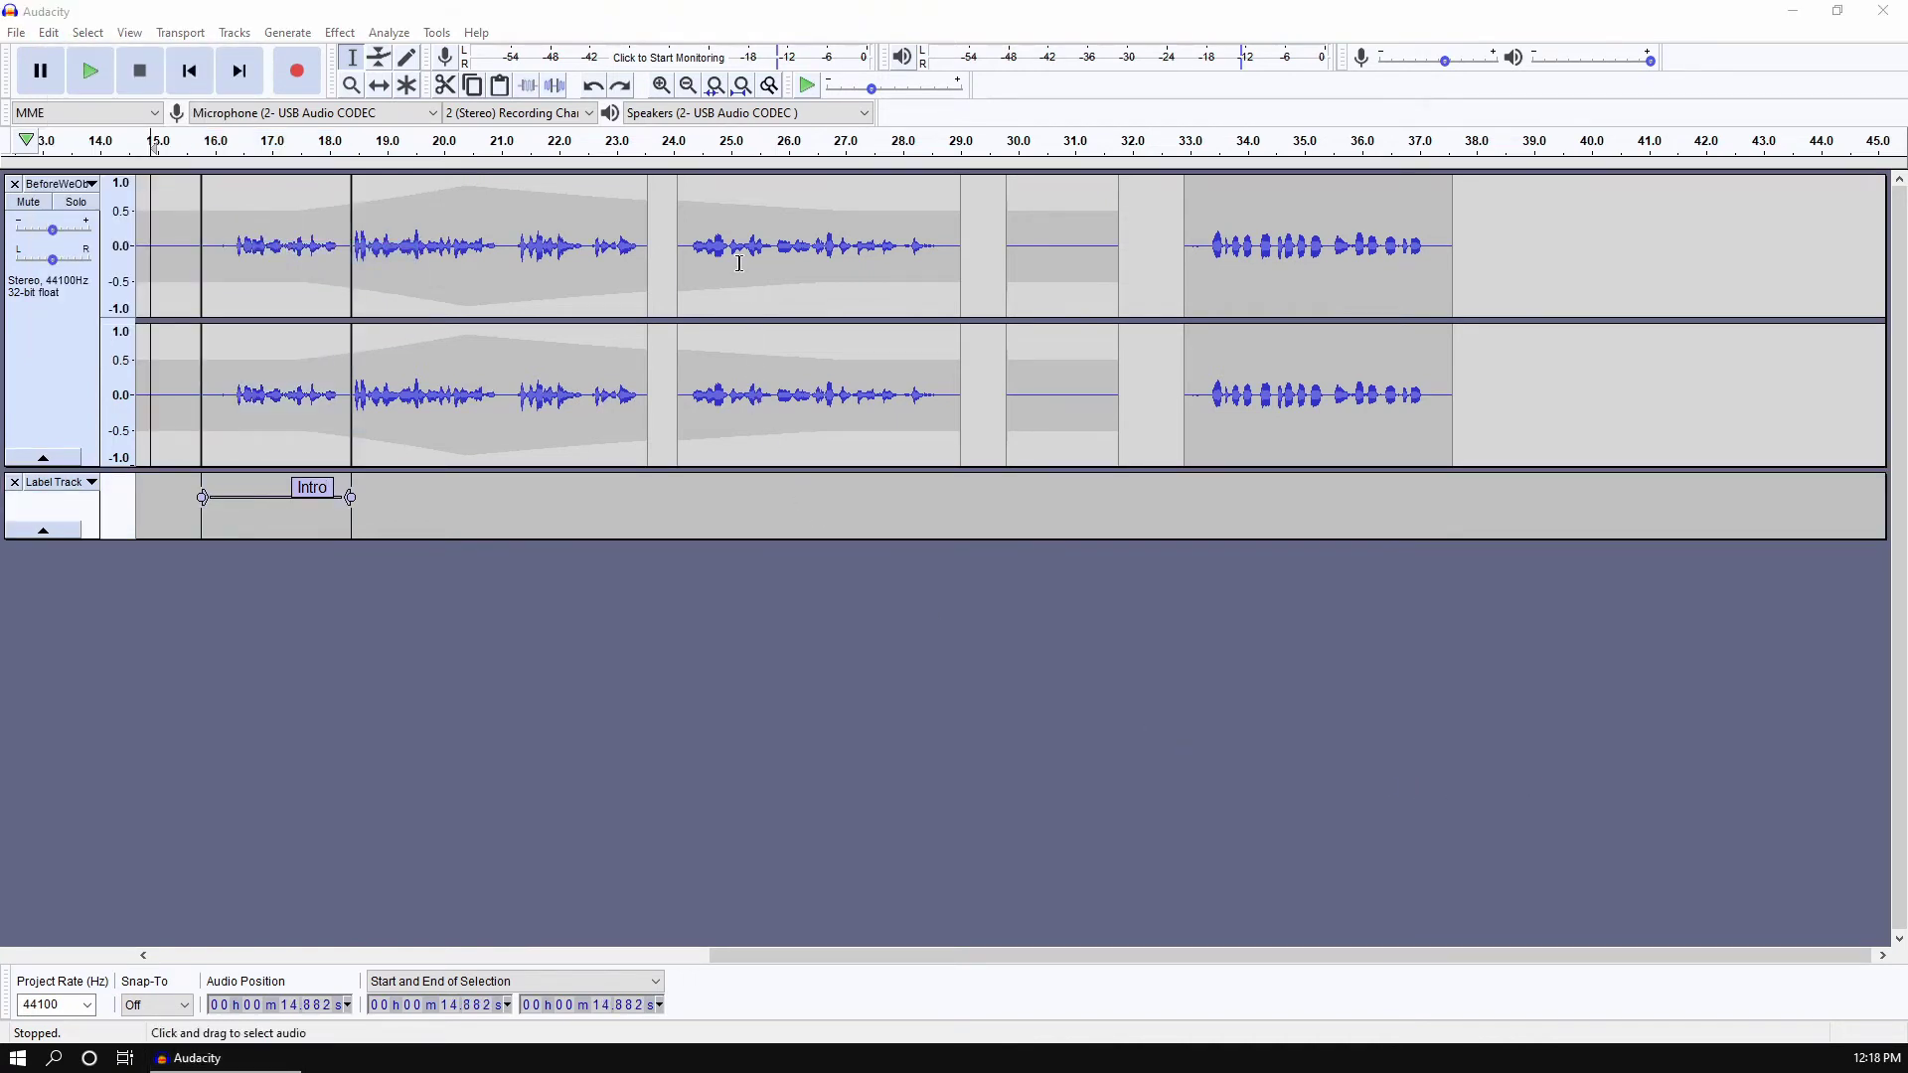
Silence the audio from 24.219 to 24.964 s.
left_click_drag(728, 246, 686, 246)
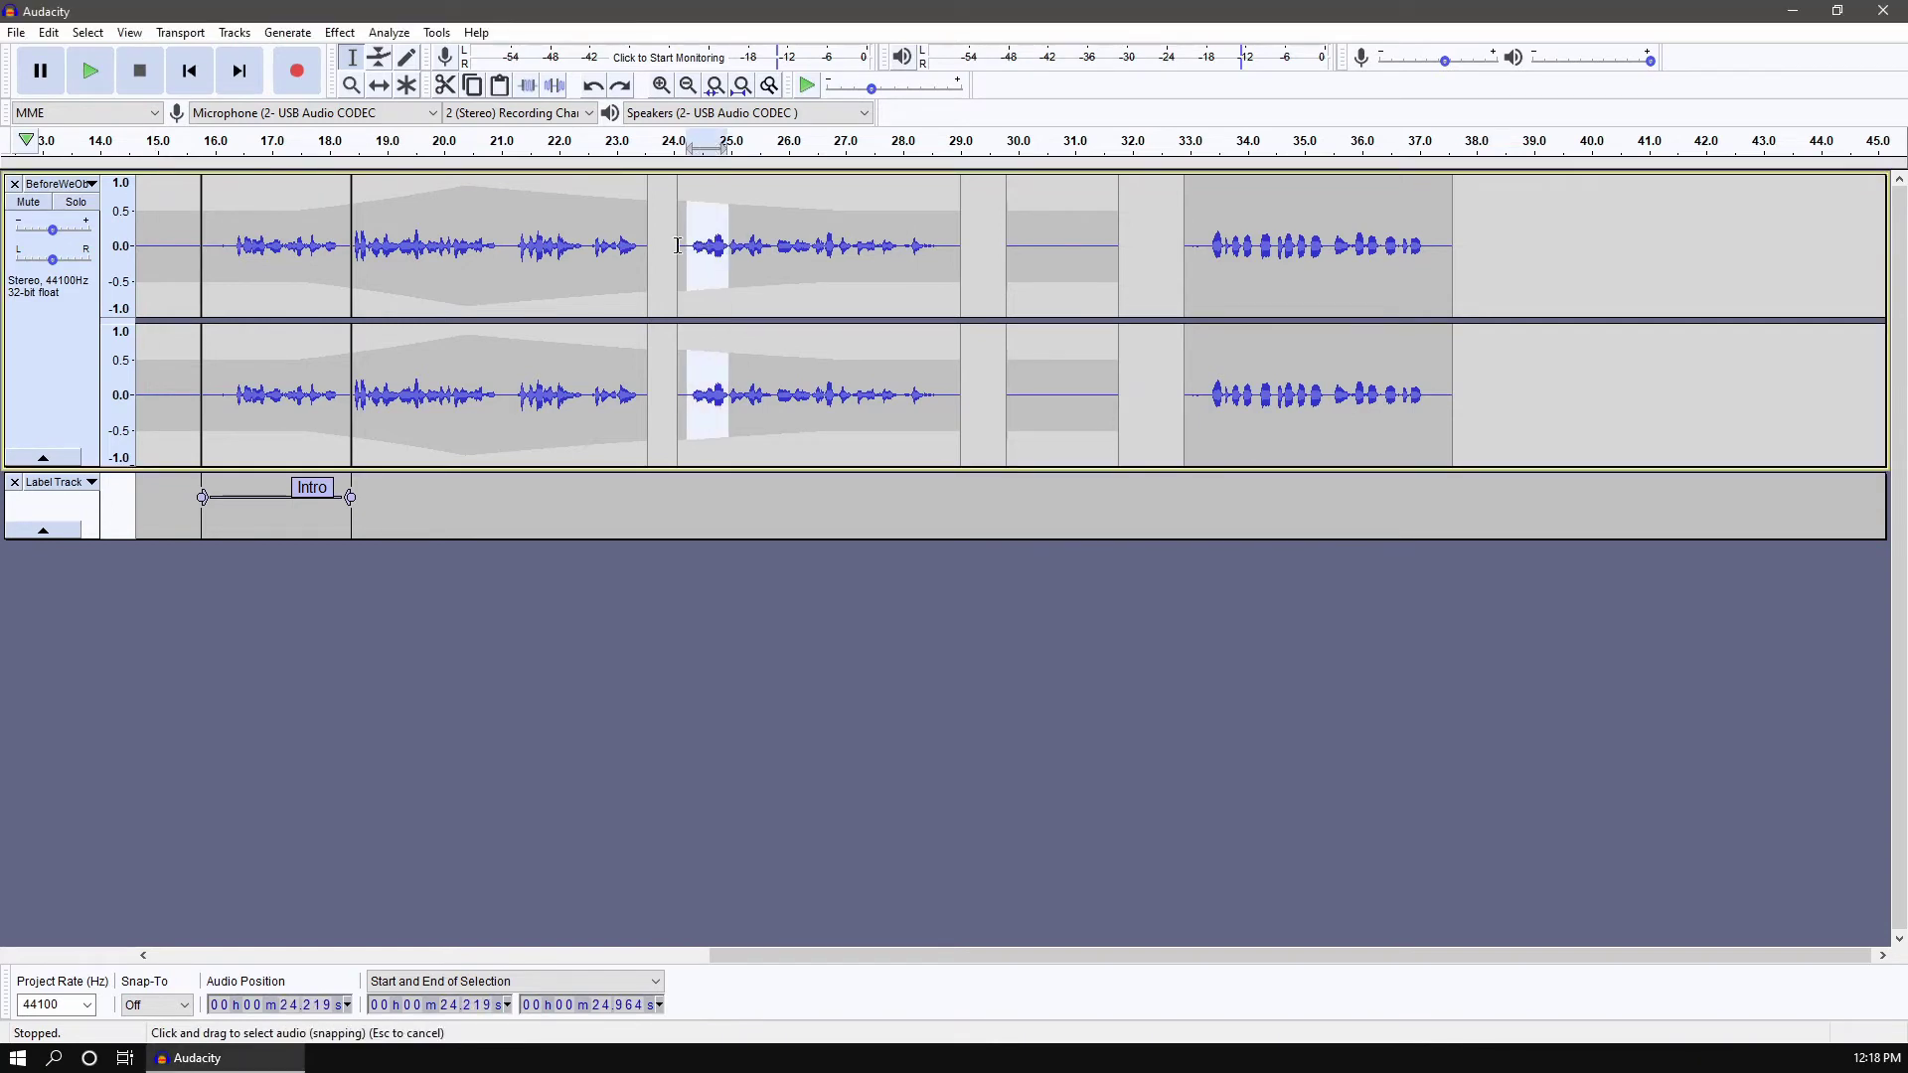
left_click(555, 87)
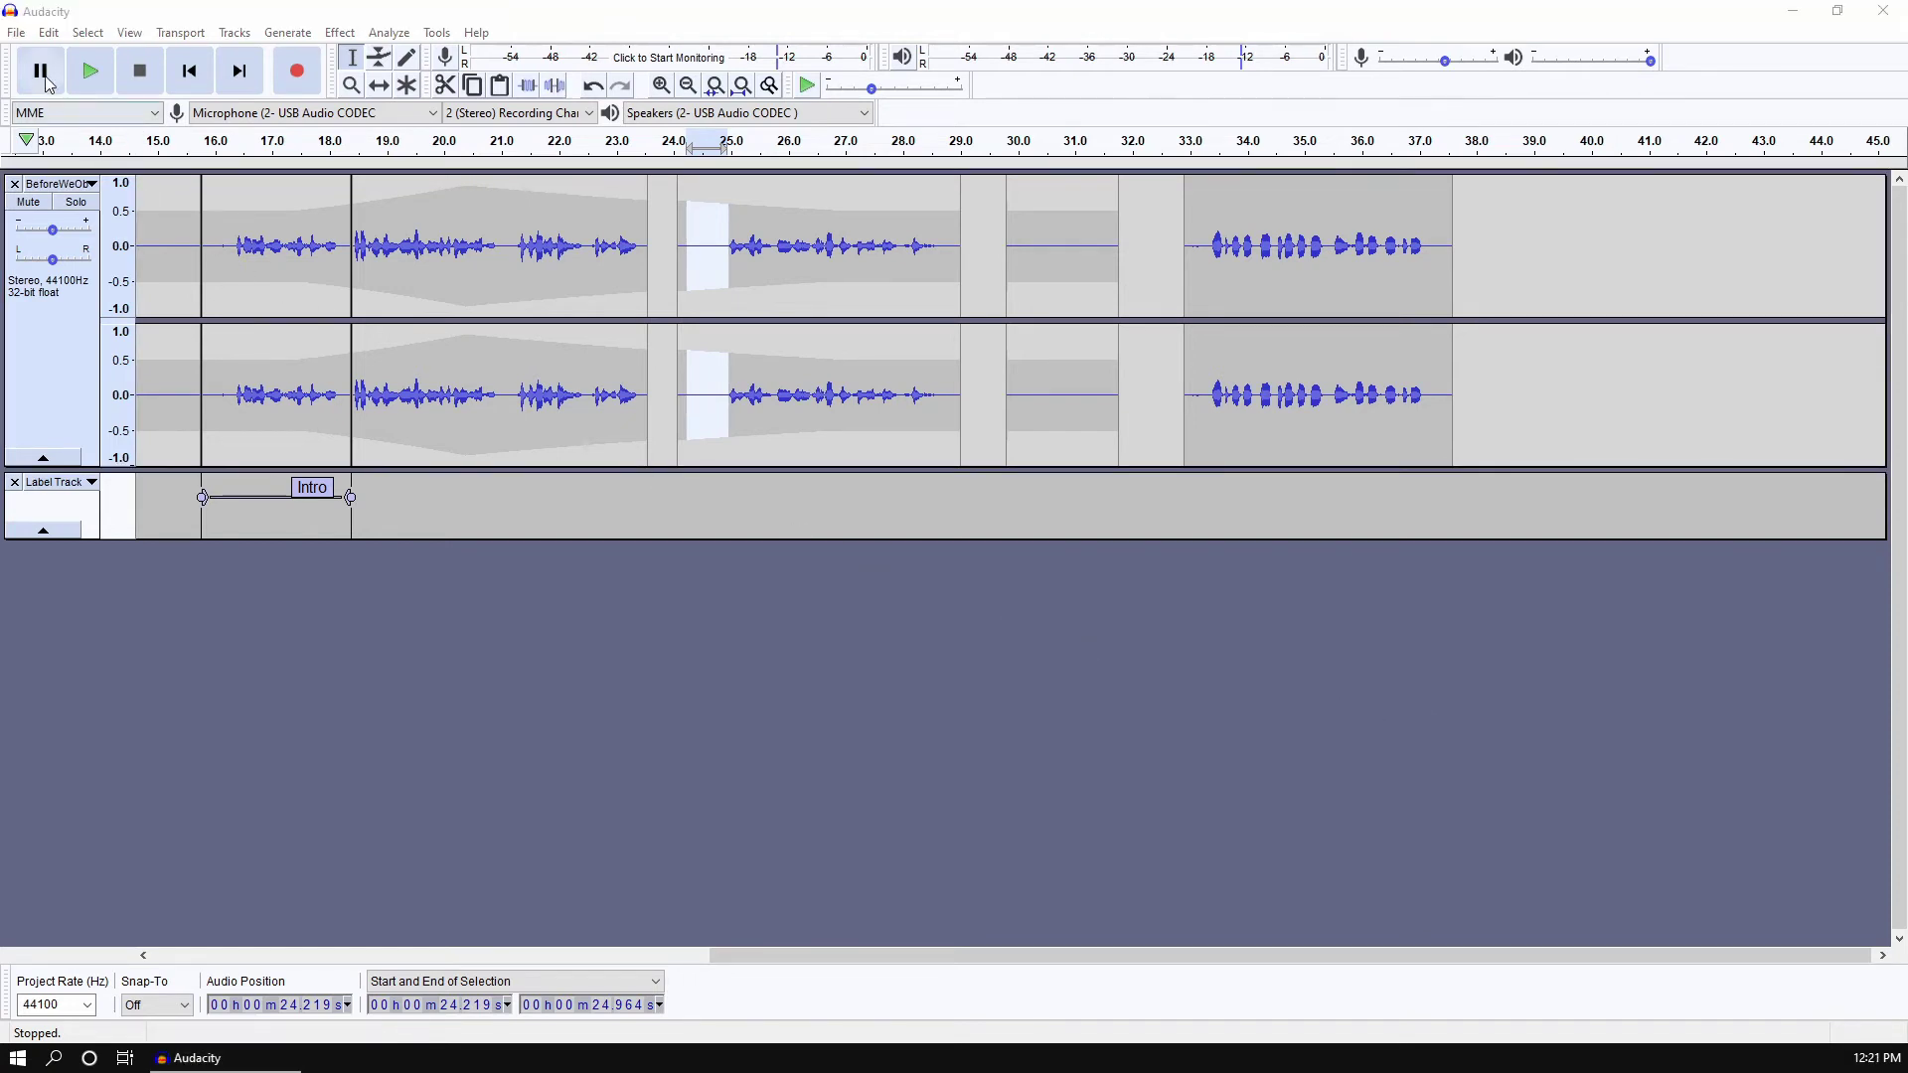
left_click(15, 35)
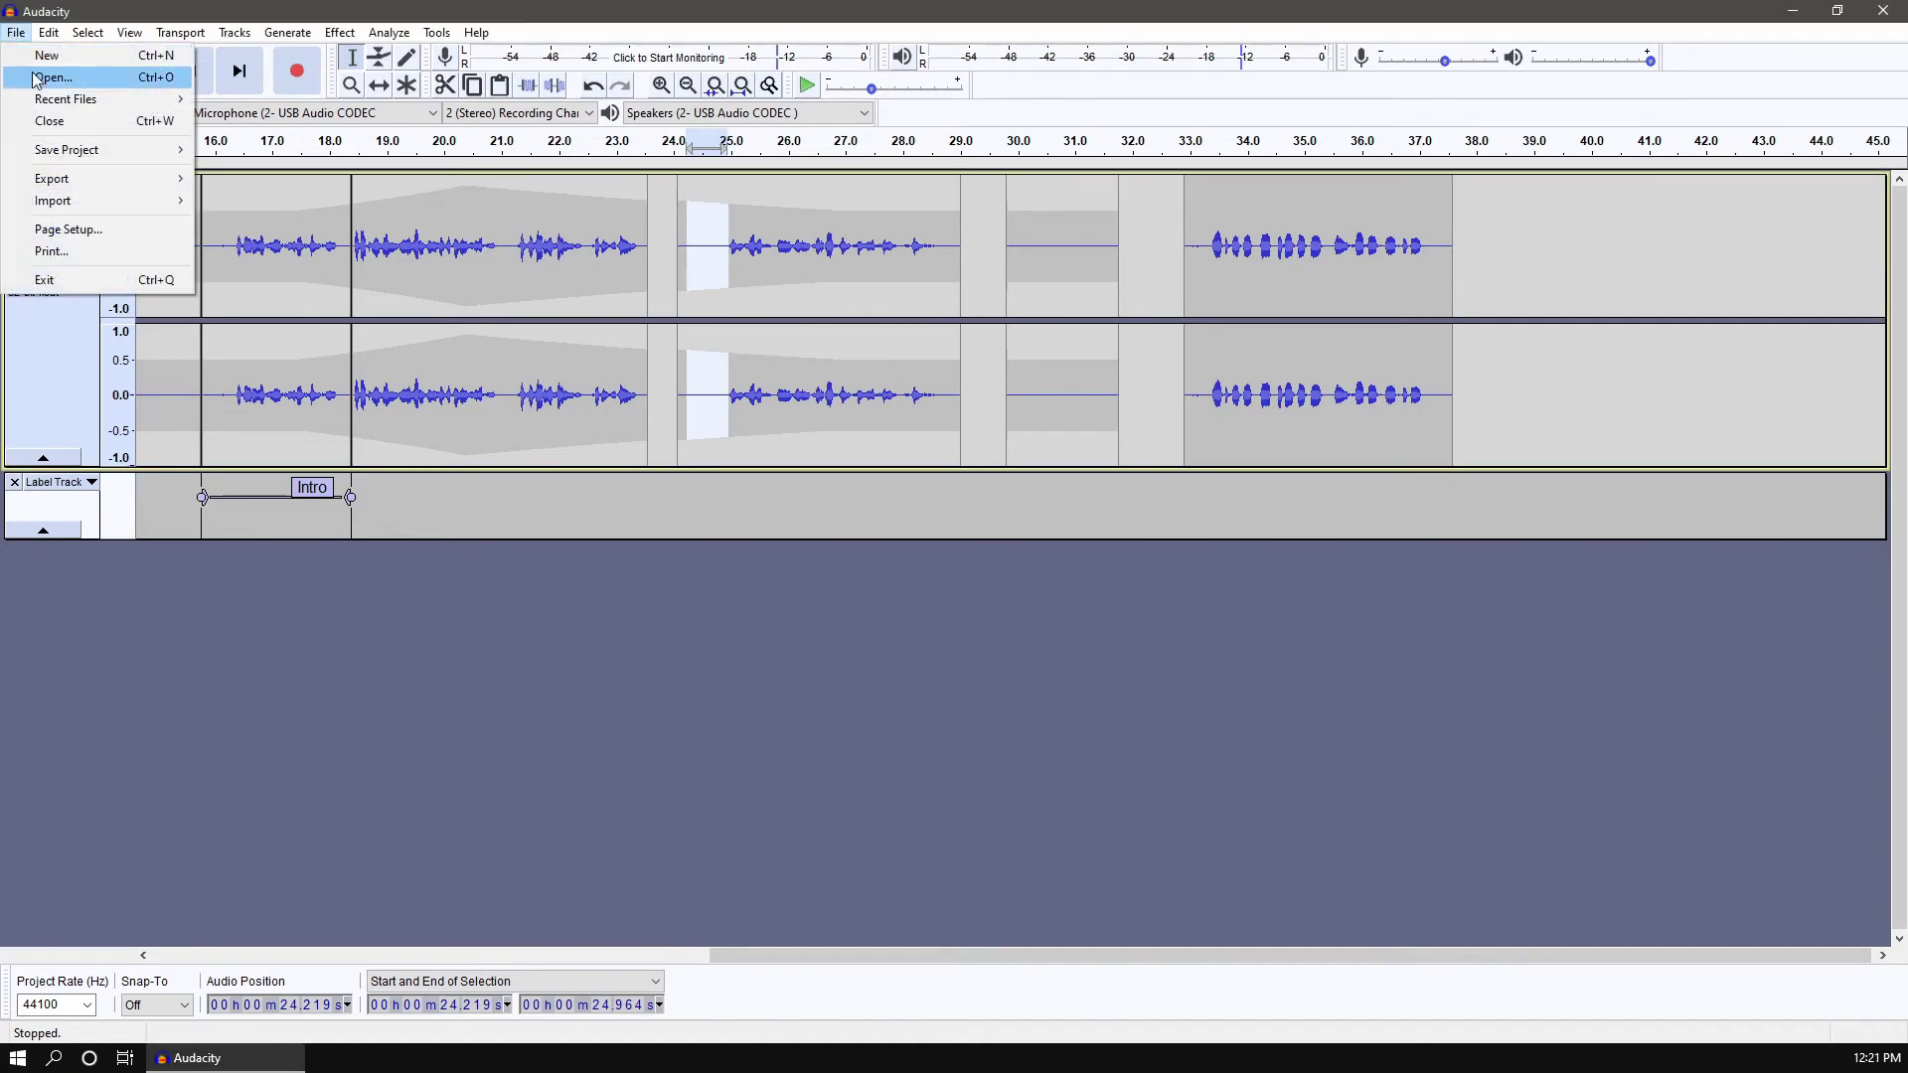
mouse_move(90, 179)
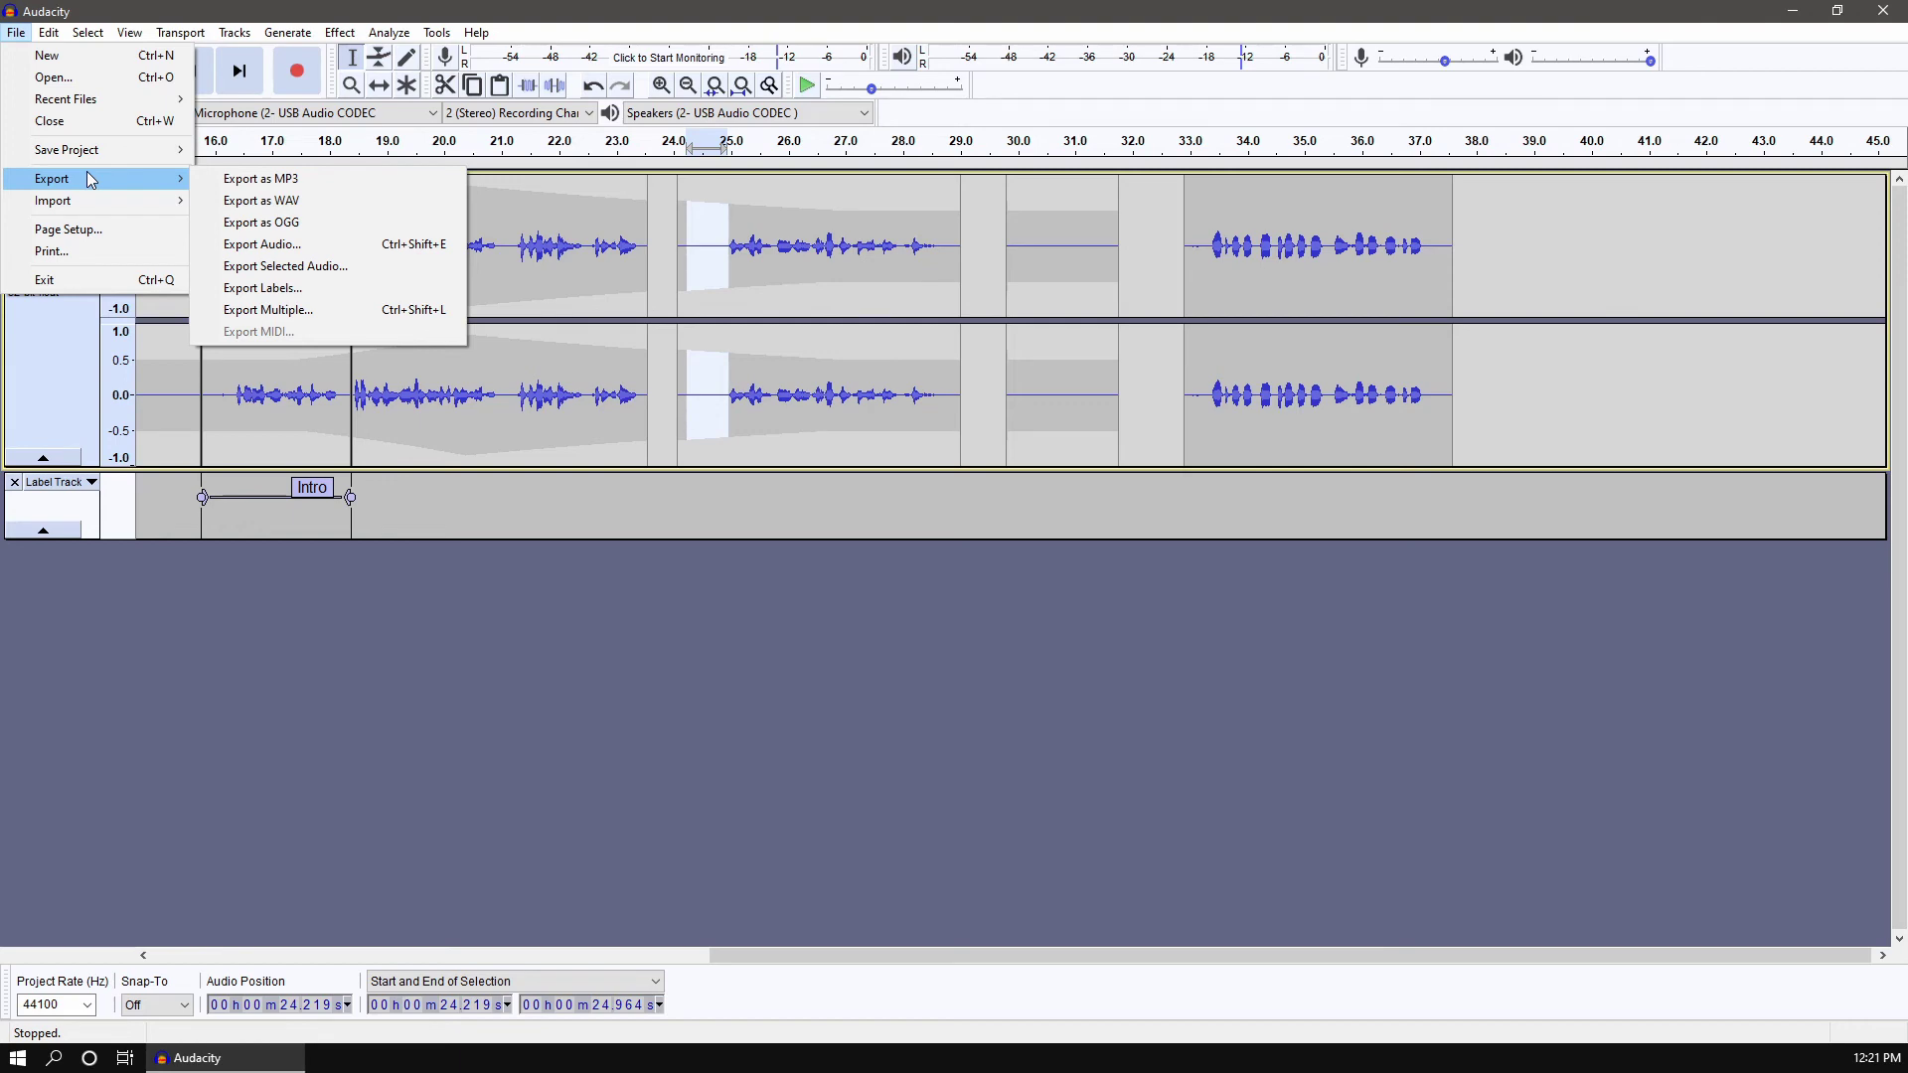
left_click(231, 201)
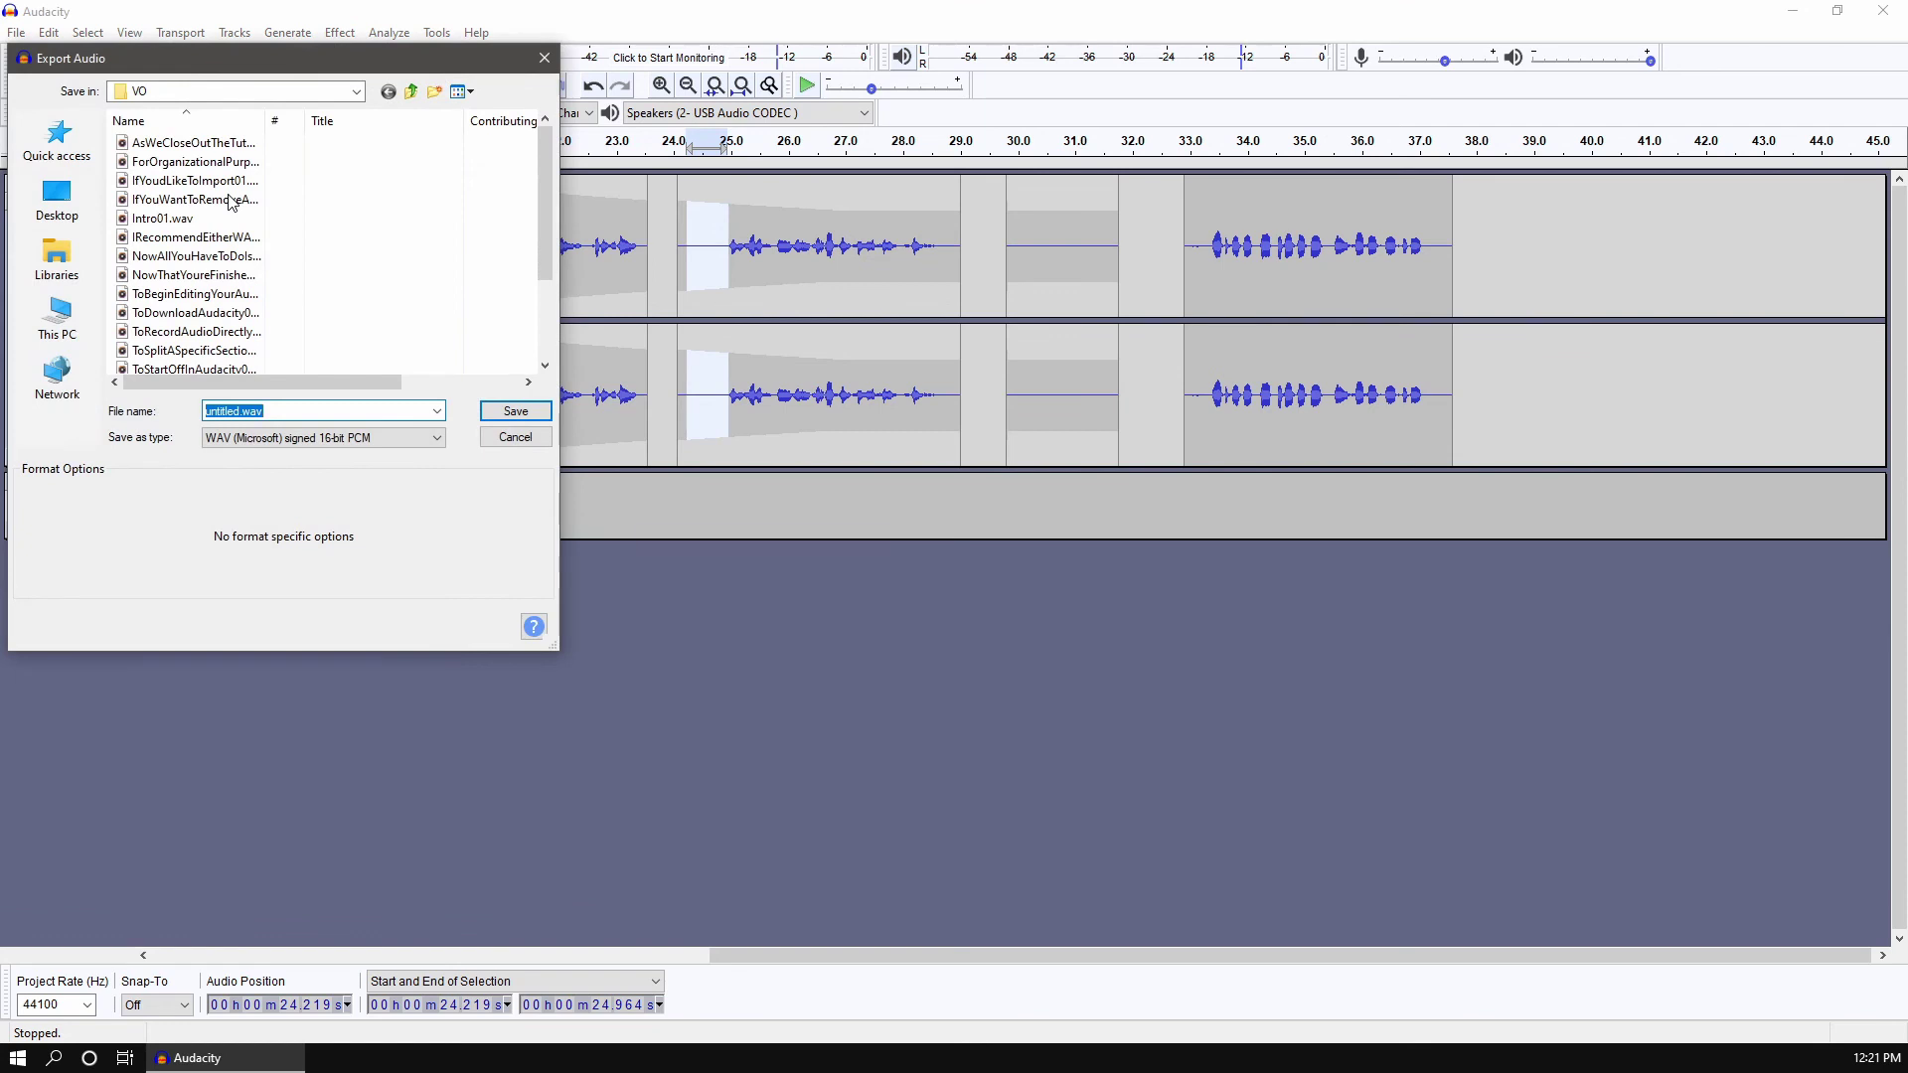
type("To")
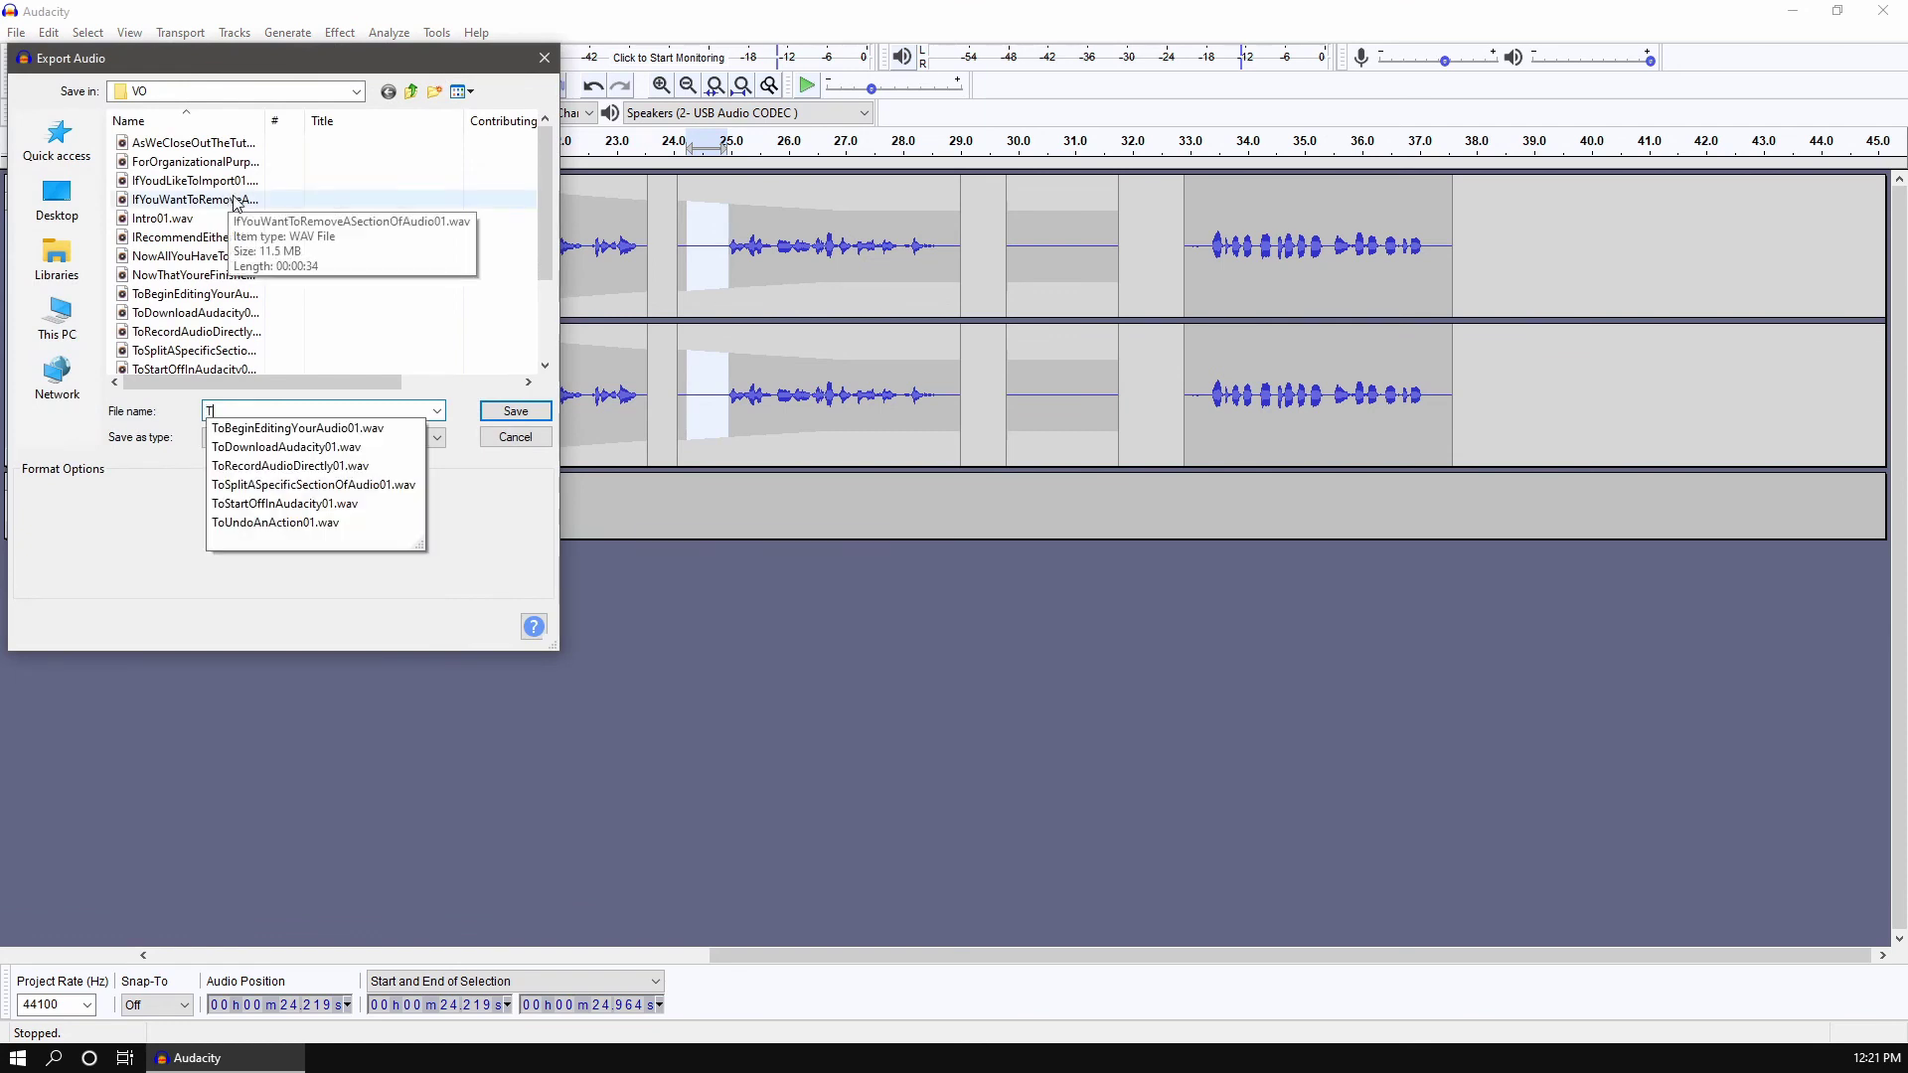
key("Escape")
key("Escape")
Save the project as Tutorial.aup, acknowledging the project-not-audio-file warning.
left_click(16, 33)
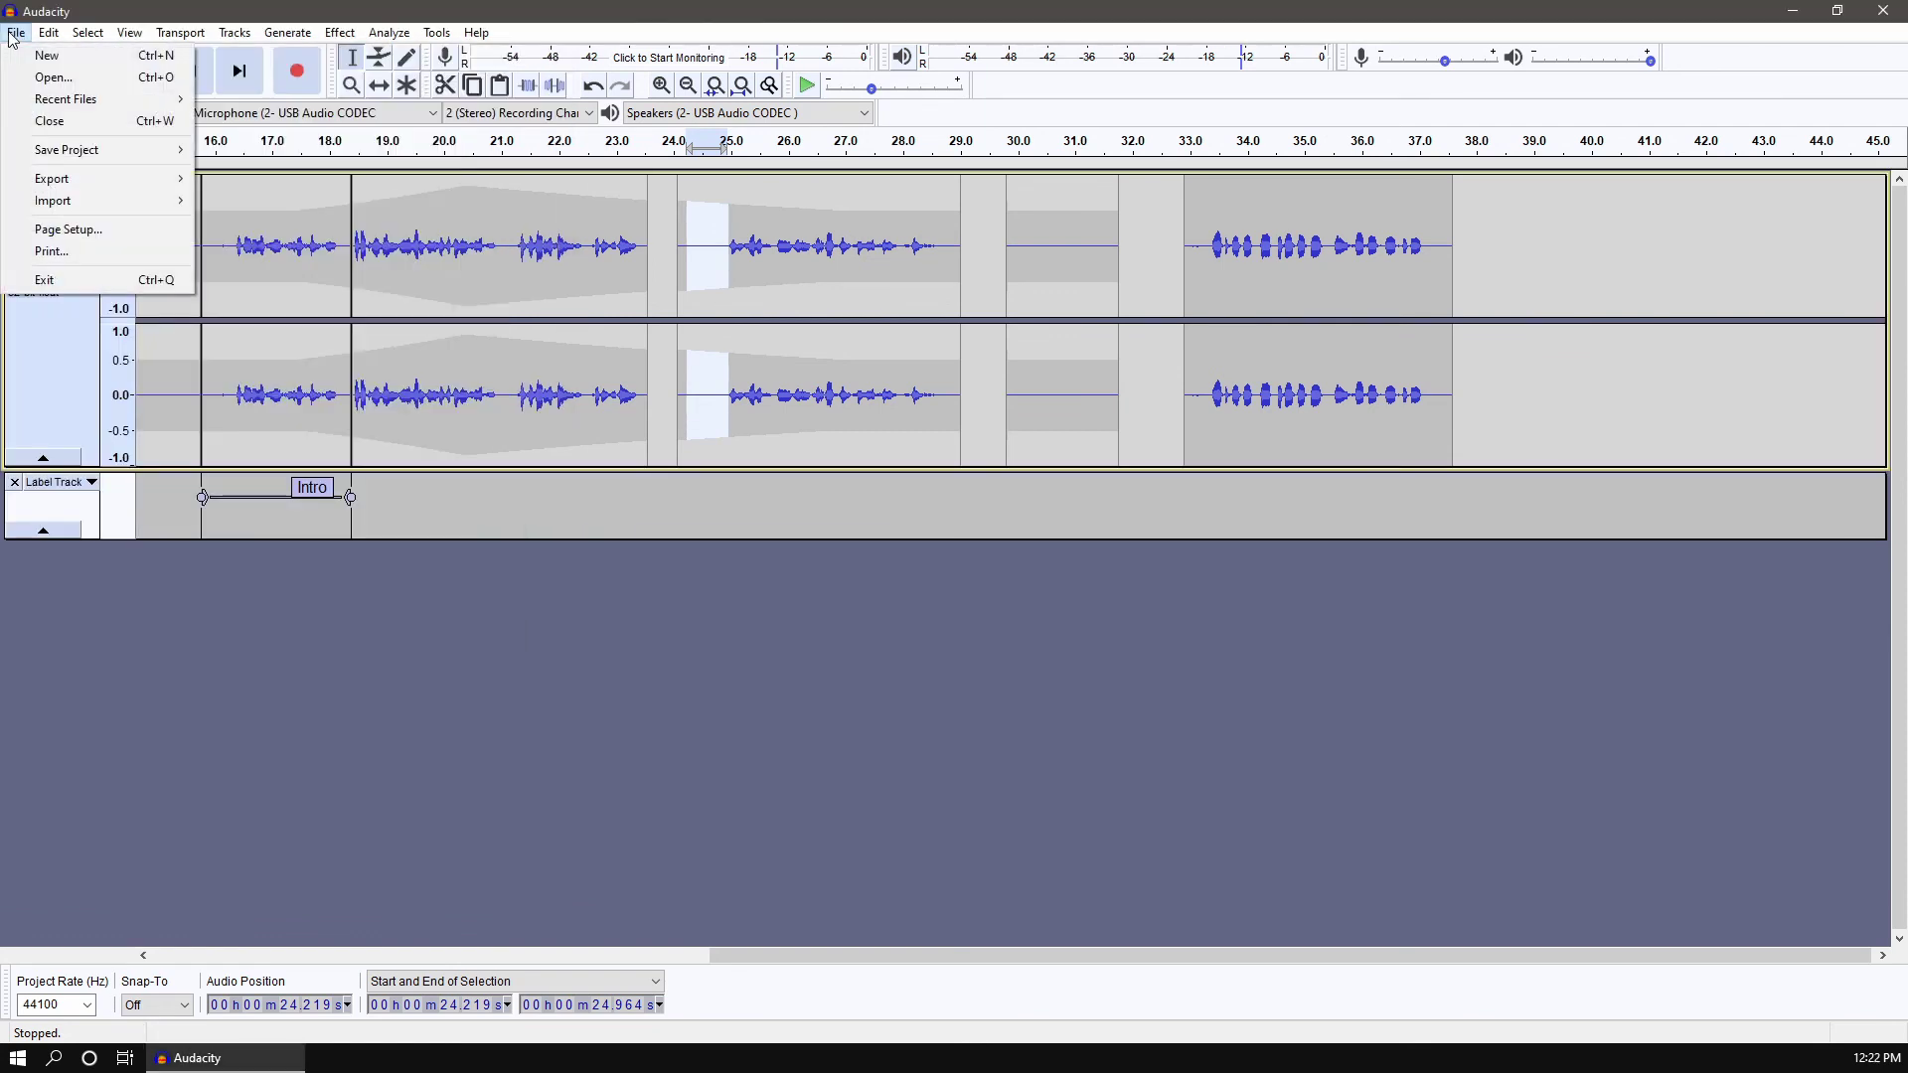
mouse_move(109, 157)
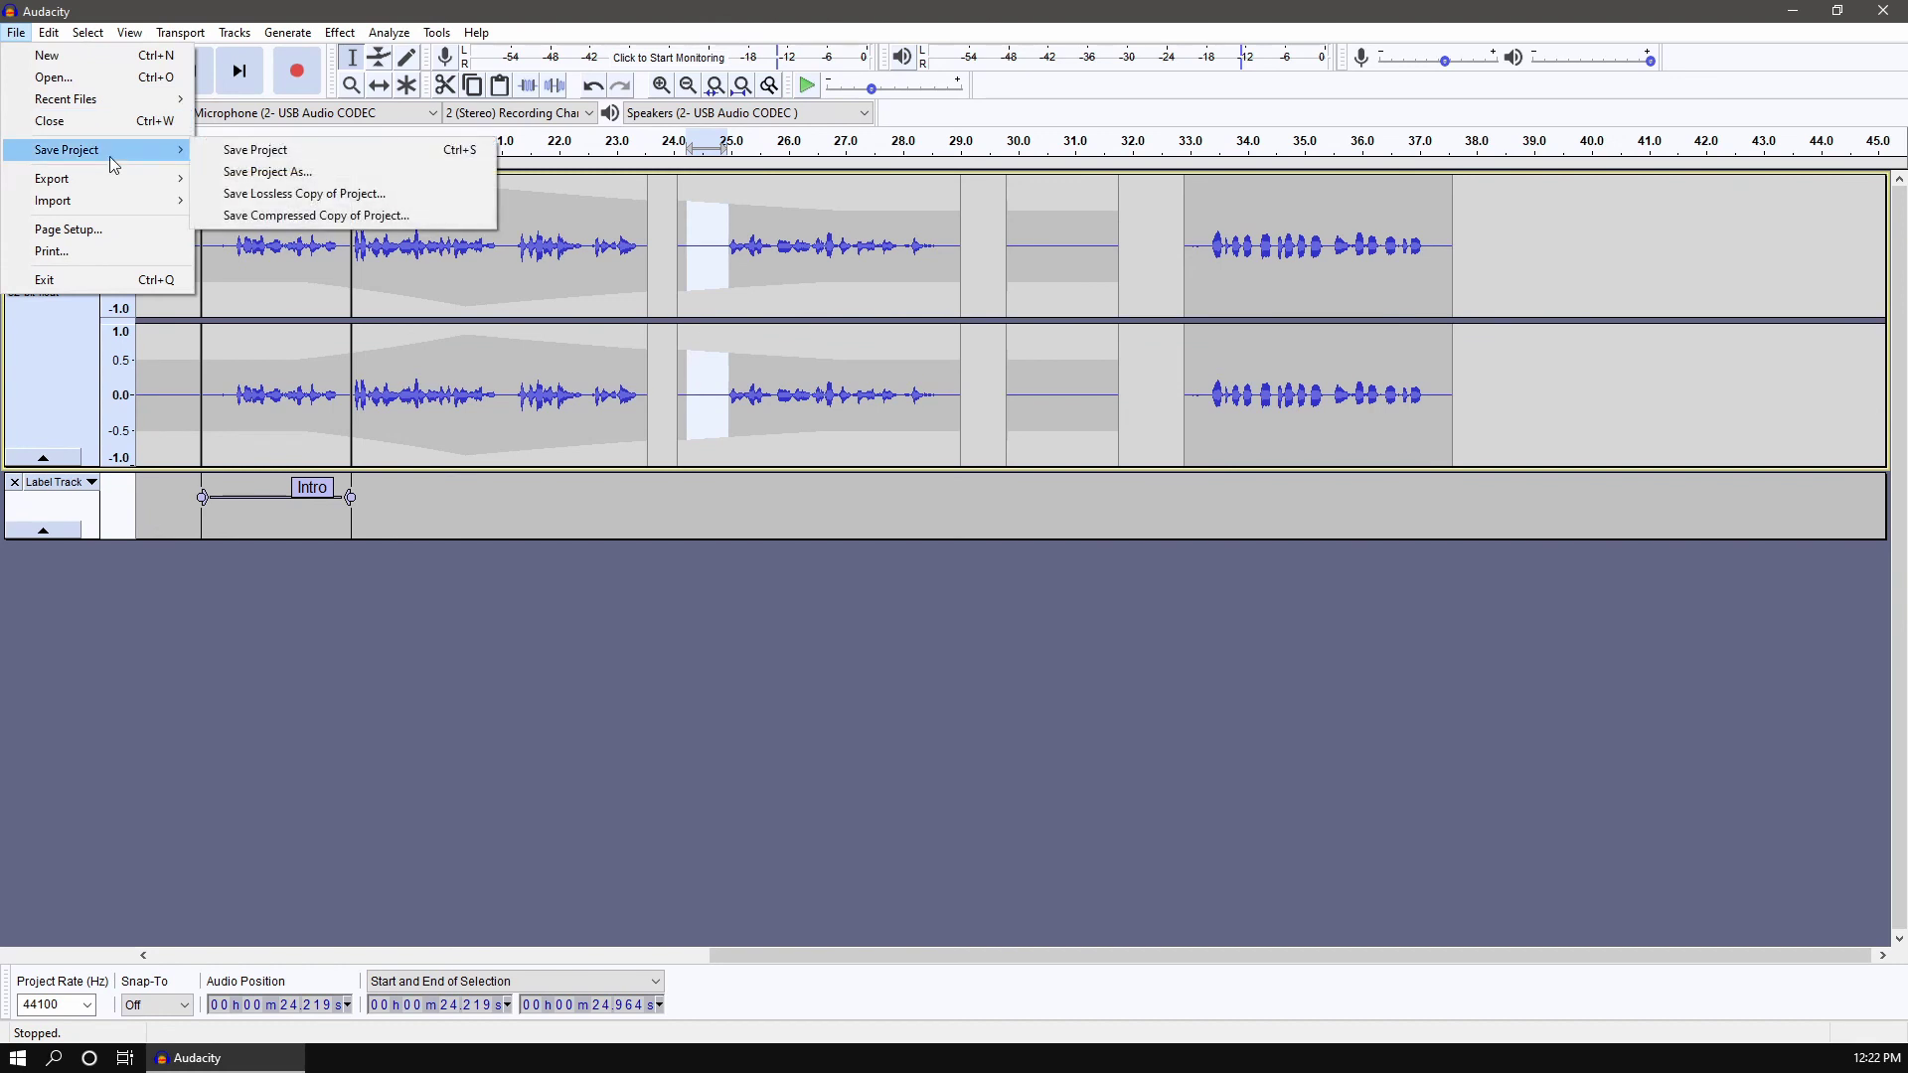
left_click(247, 156)
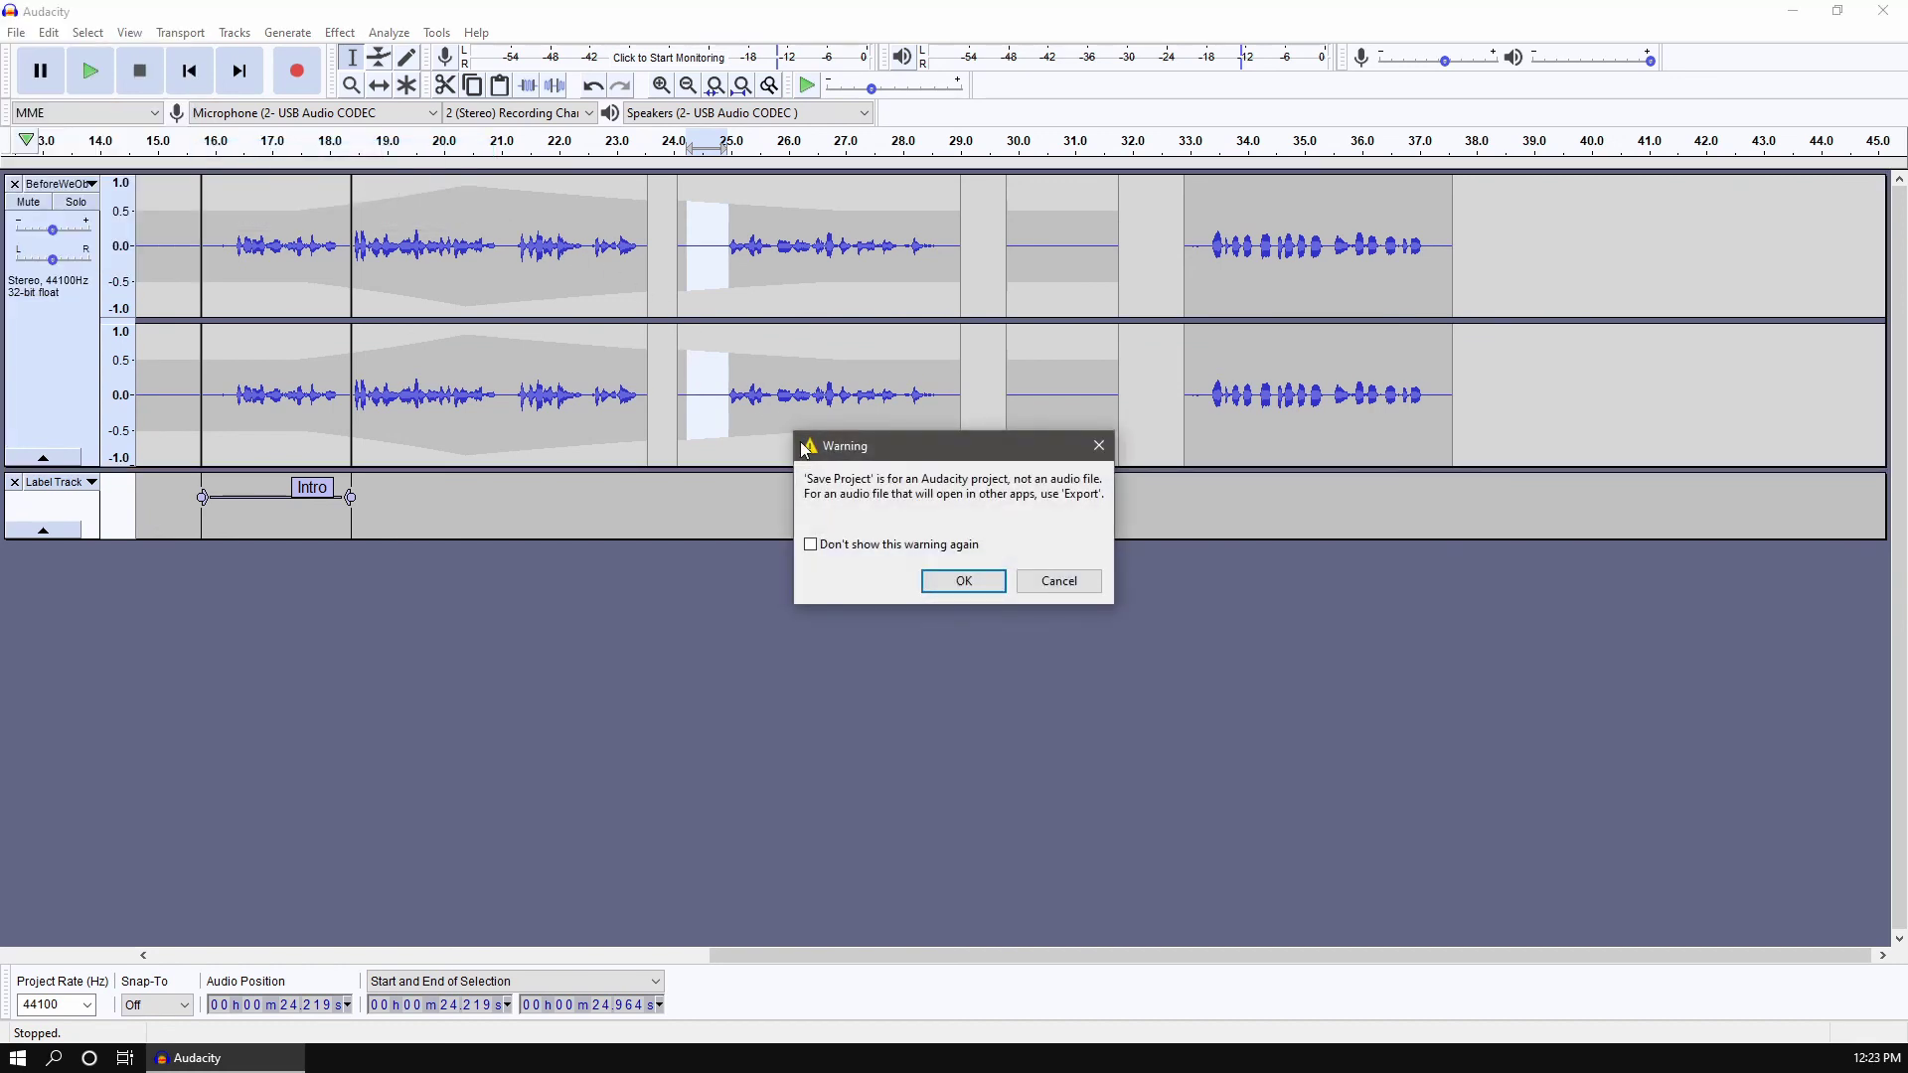
left_click(961, 583)
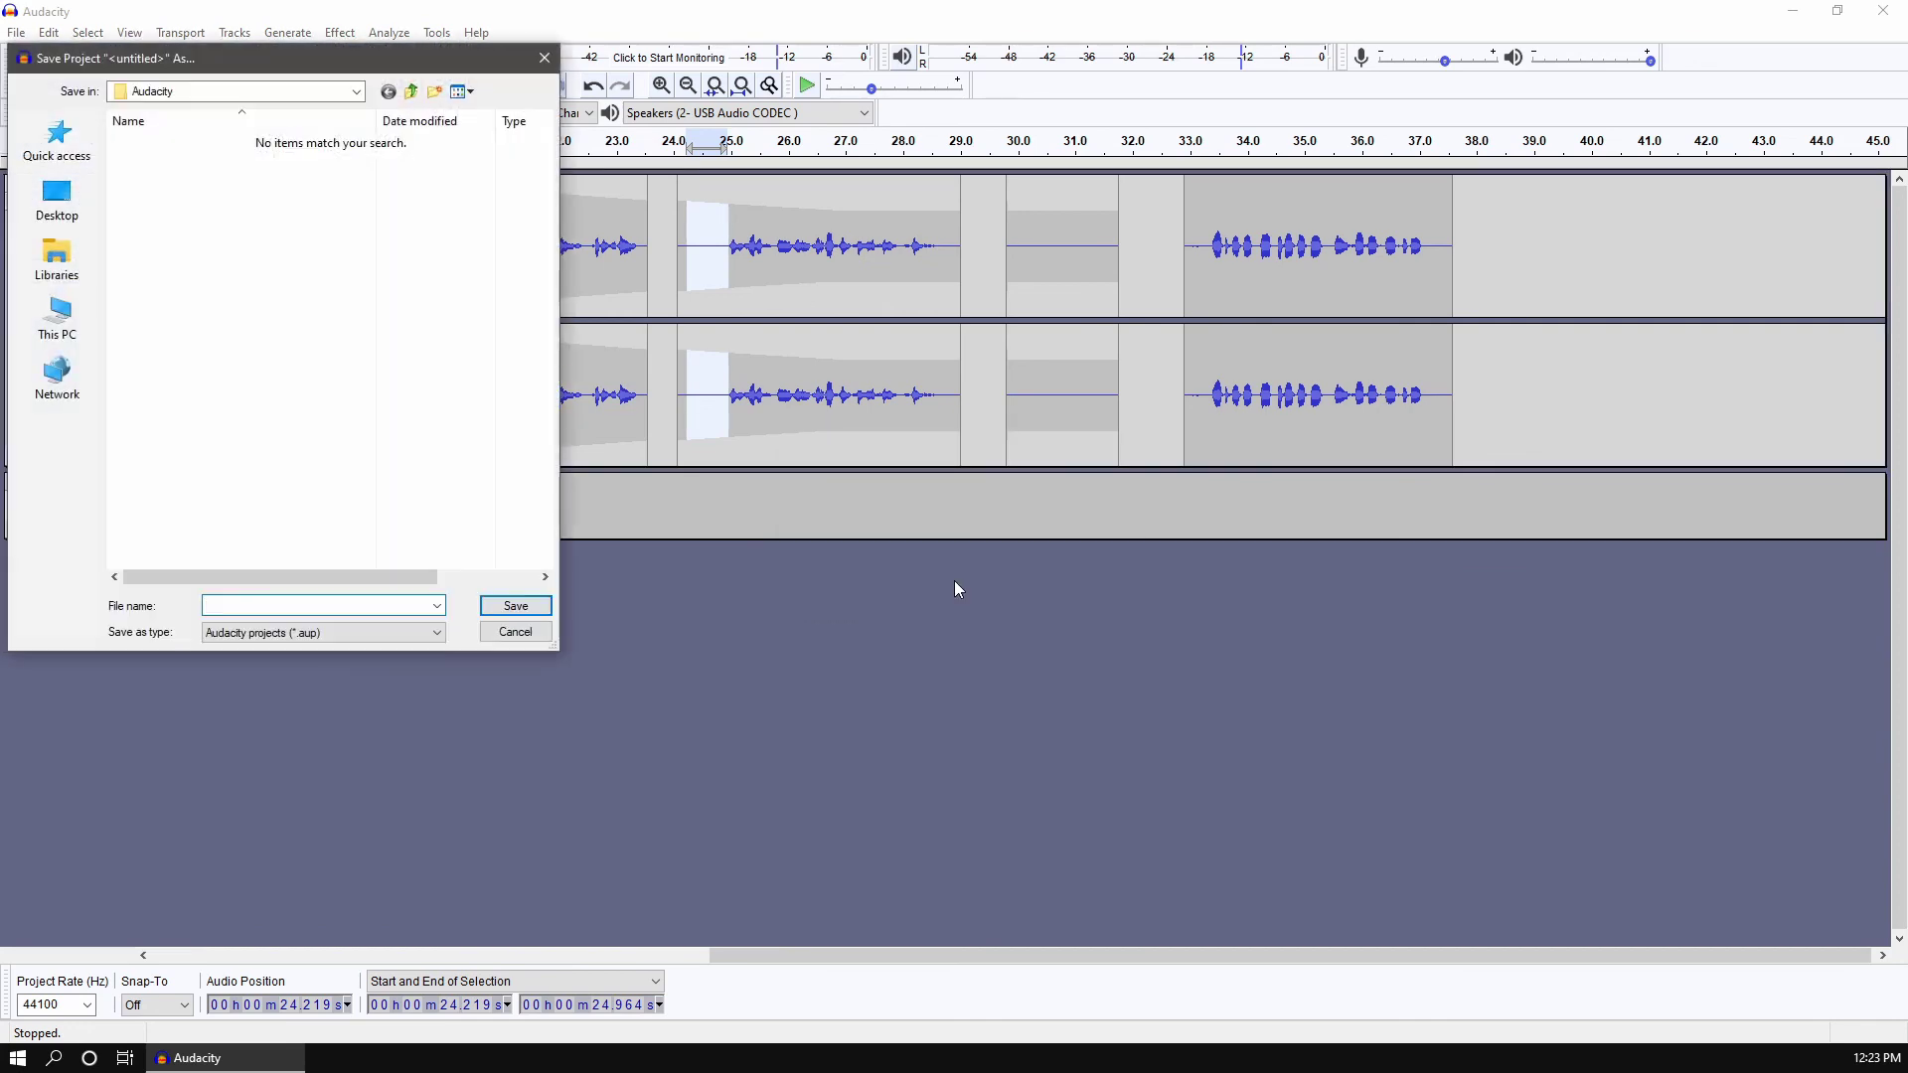
type("Tutorial")
key("Return")
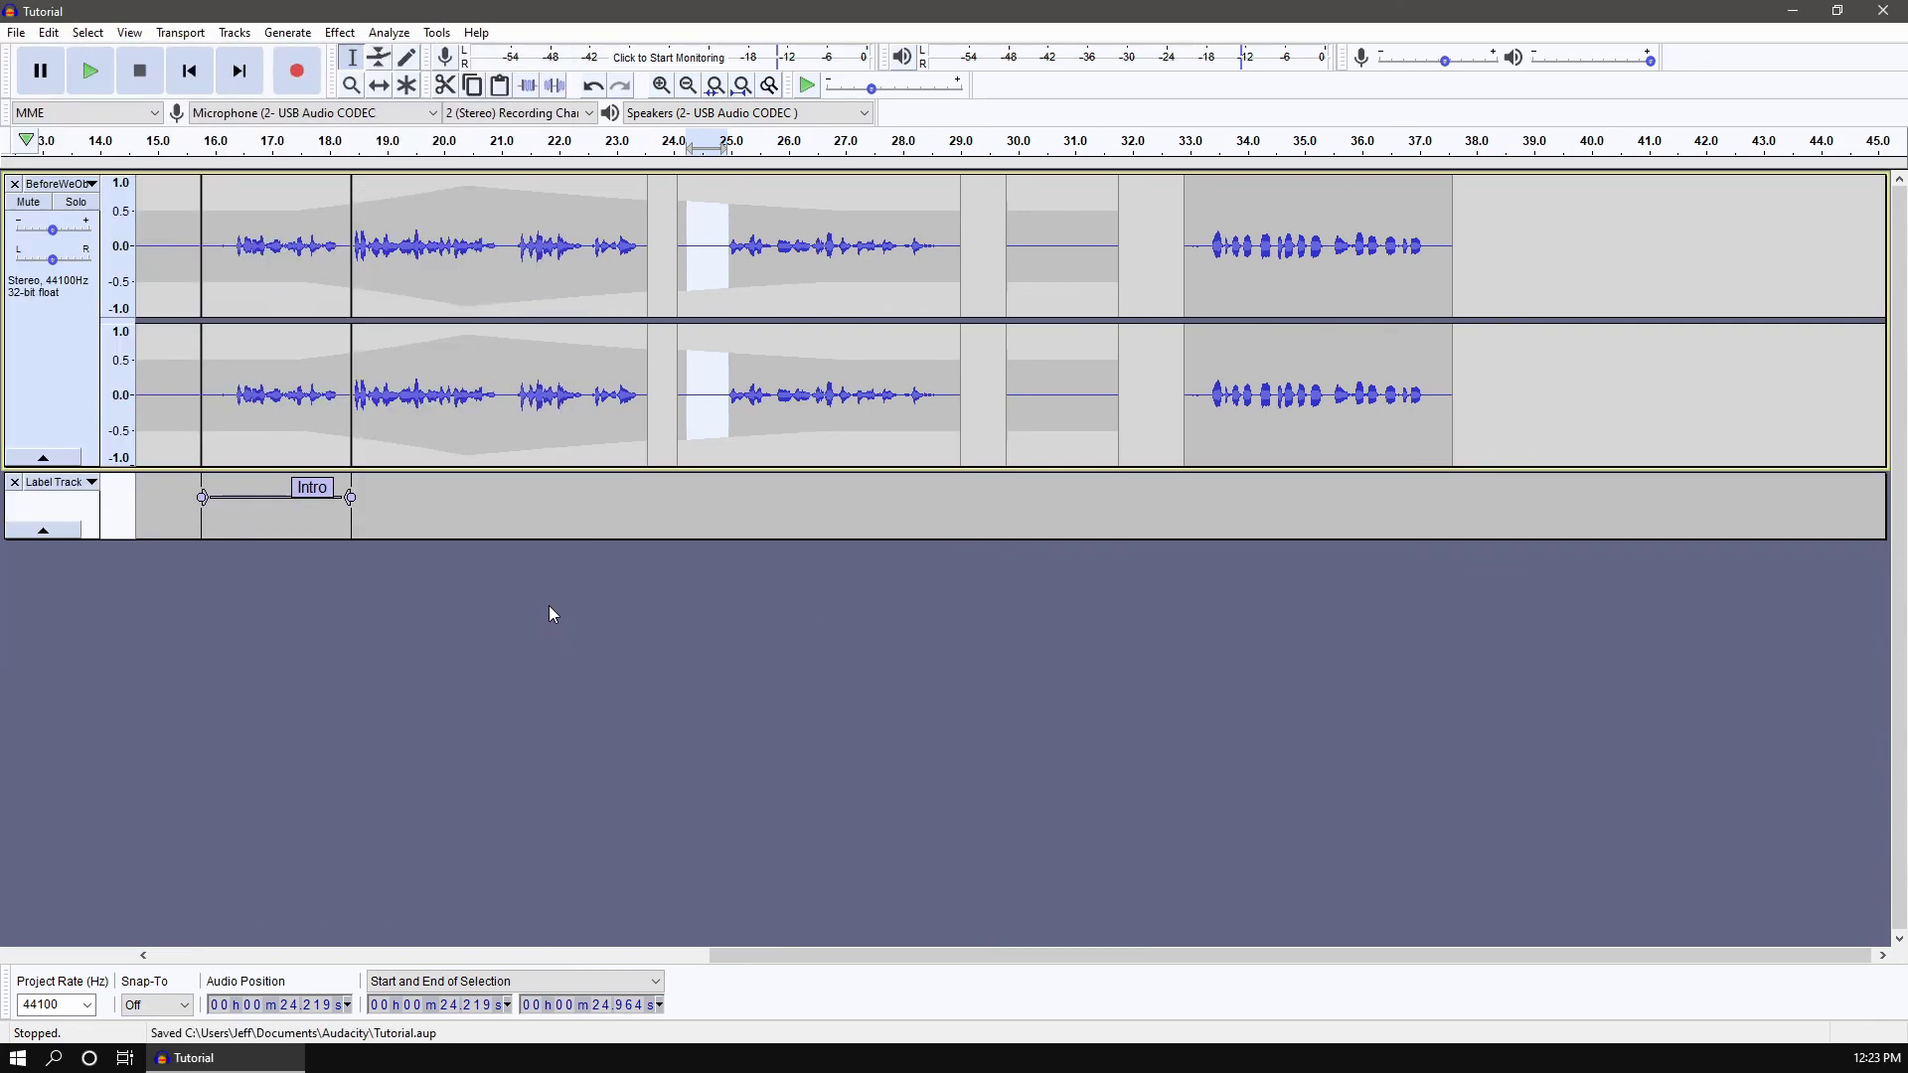